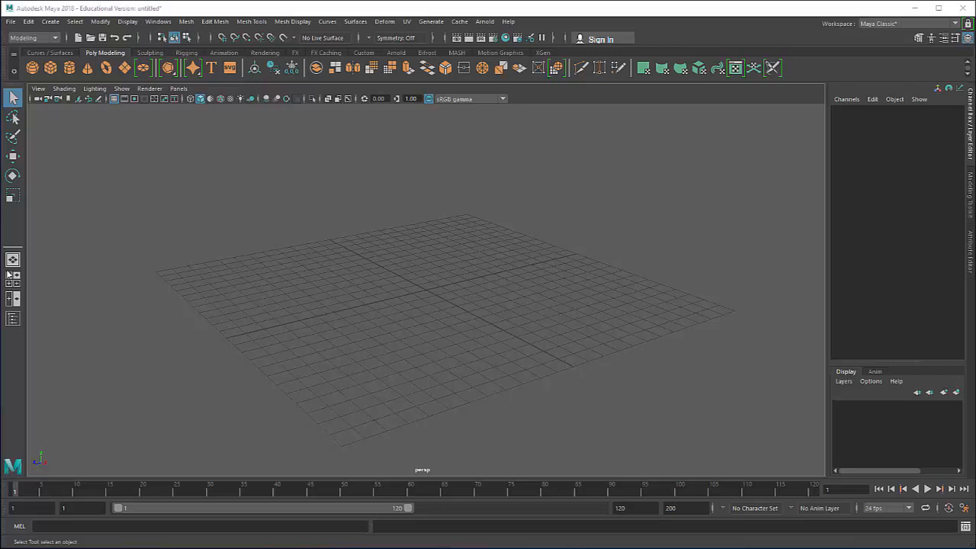
# - Create a polygon plane and scale it uniformly to about 56.7 as a large ground surface
pyautogui.click(125, 68)
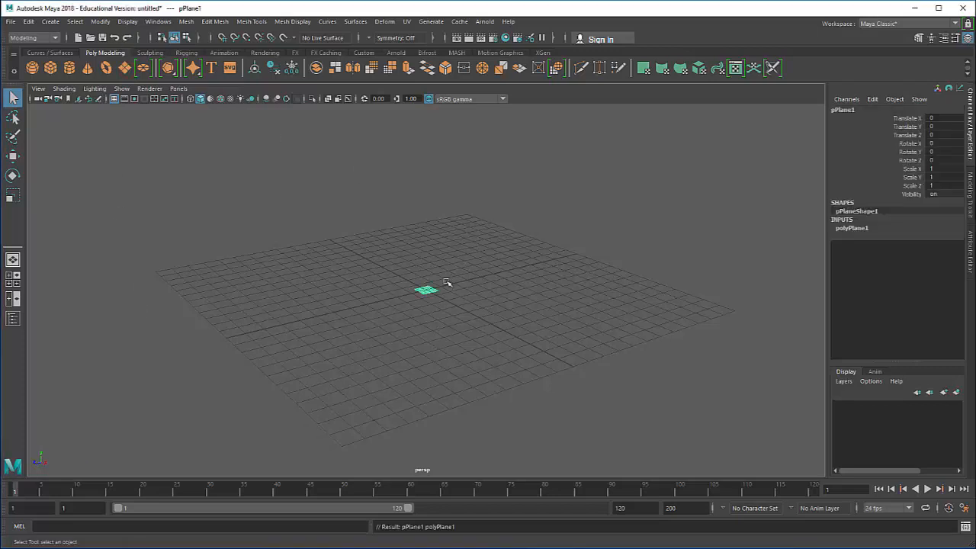
pyautogui.press('r')
pyautogui.moveTo(427, 291); pyautogui.dragTo(737, 84)
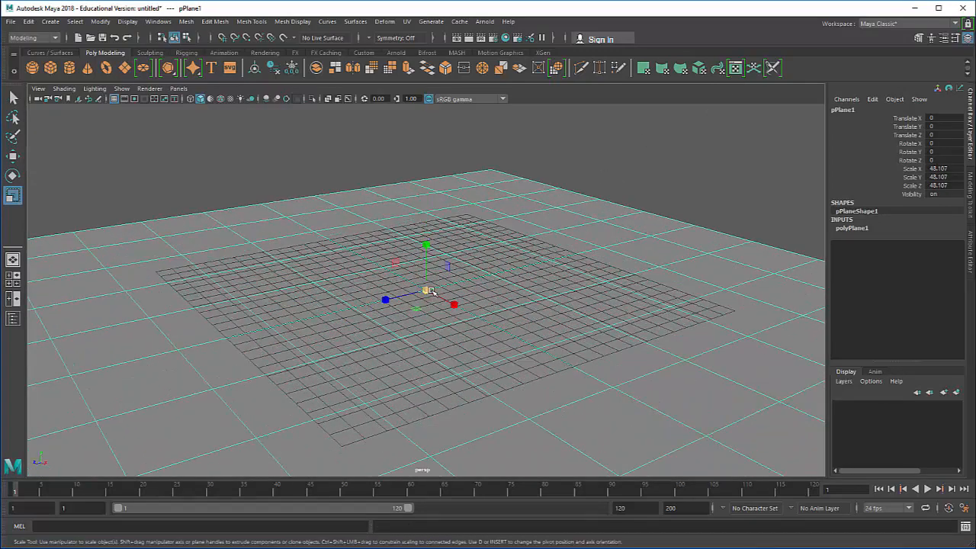
pyautogui.moveTo(429, 291); pyautogui.dragTo(473, 267)
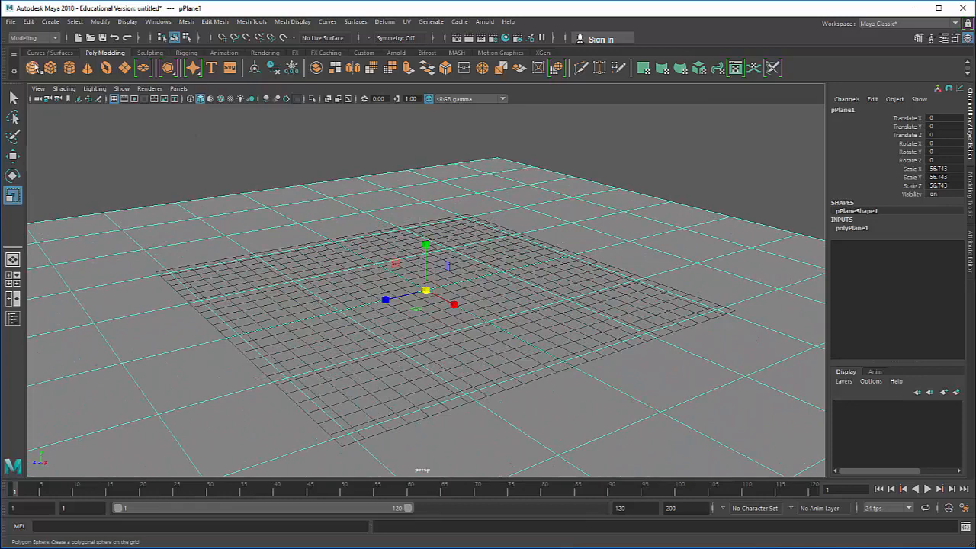
# - Create a polygon sphere, raise it to about Y 3.54 and scale it uniformly to about 1.86
pyautogui.click(33, 68)
pyautogui.press('w')
pyautogui.moveTo(426, 255); pyautogui.dragTo(451, 228)
pyautogui.press('e')
pyautogui.press('r')
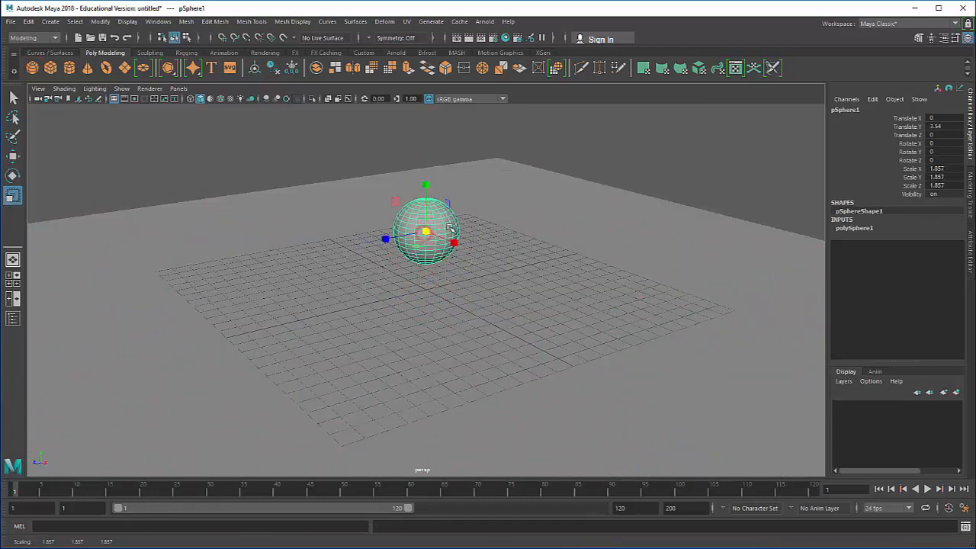
# - Preview the sphere and plane with scene lights only, and restore the default-lit shaded display
pyautogui.scroll(5, 450, 229)
pyautogui.keyDown('alt'); pyautogui.moveTo(448, 230); pyautogui.dragTo(434, 301, button='middle'); pyautogui.keyUp('alt')
pyautogui.scroll(2, 434, 301)
pyautogui.keyDown('alt'); pyautogui.moveTo(431, 302); pyautogui.dragTo(457, 308); pyautogui.keyUp('alt')
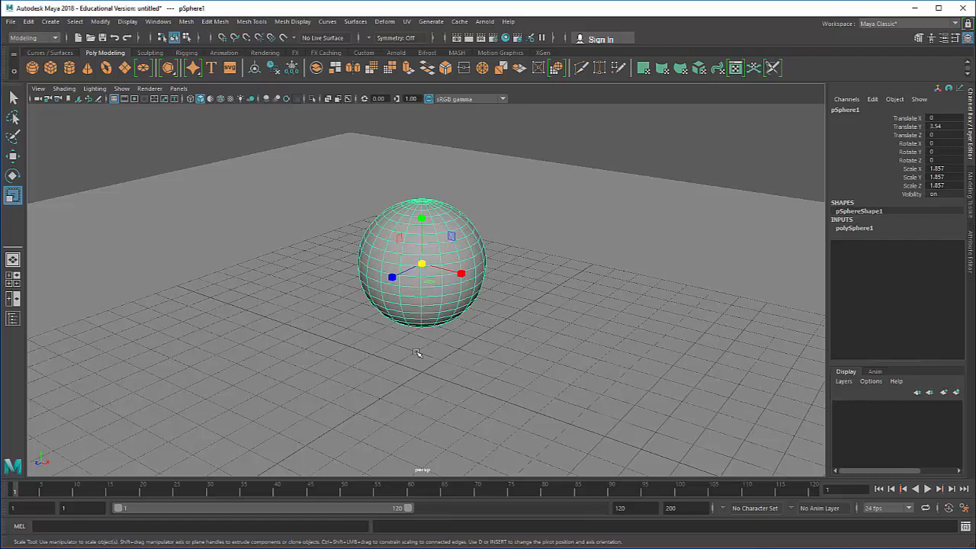
pyautogui.press('7')
pyautogui.click(612, 155)
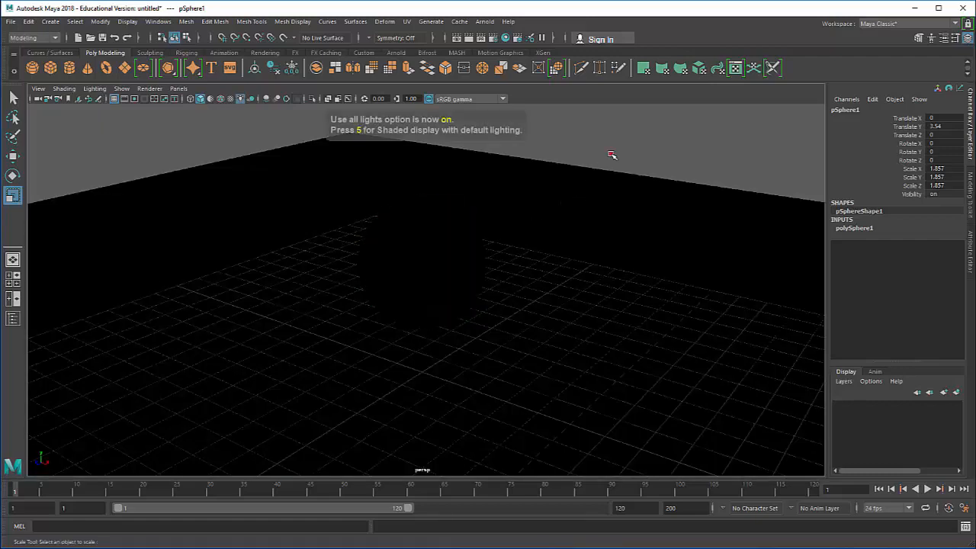
pyautogui.click(465, 227)
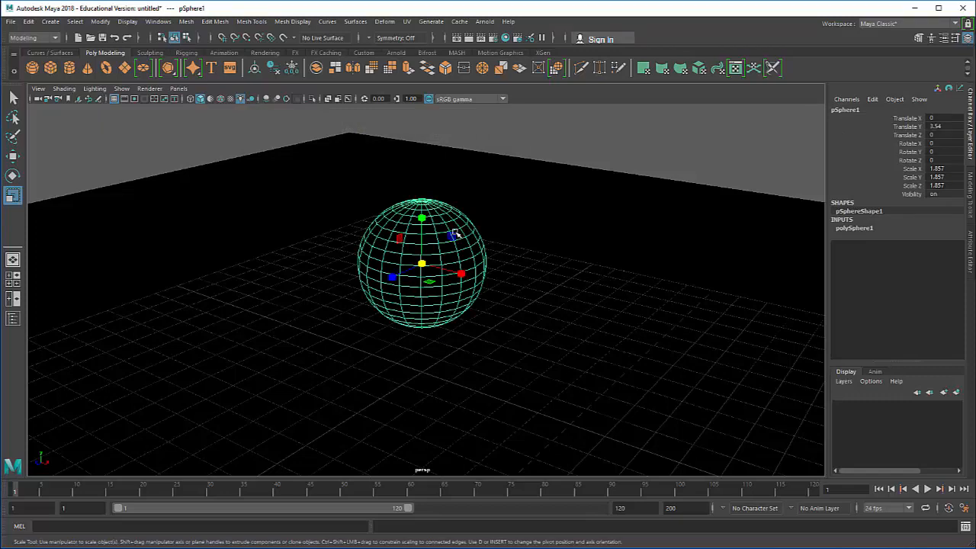
pyautogui.press('5')
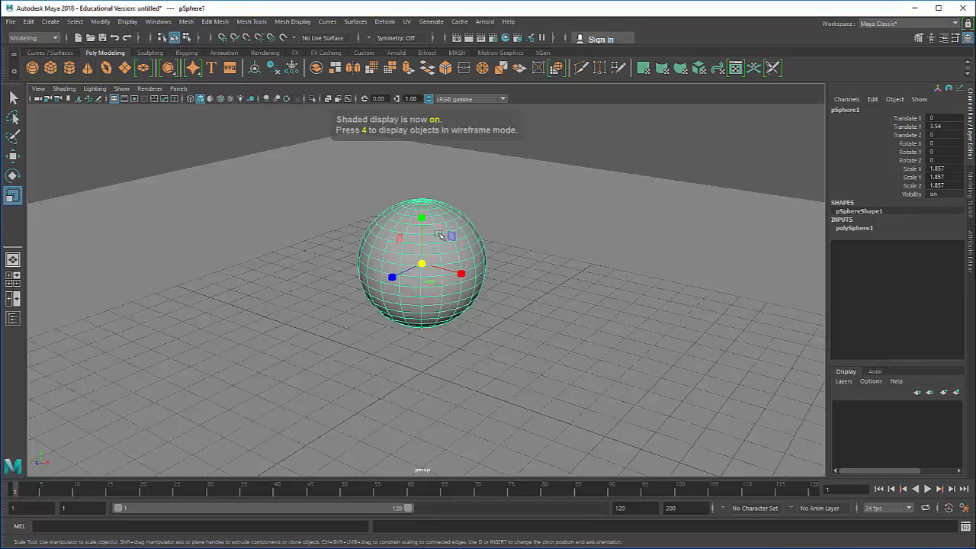
# - Render the unlit scene with Arnold to check it, and close the render view
pyautogui.click(485, 21)
pyautogui.click(493, 41)
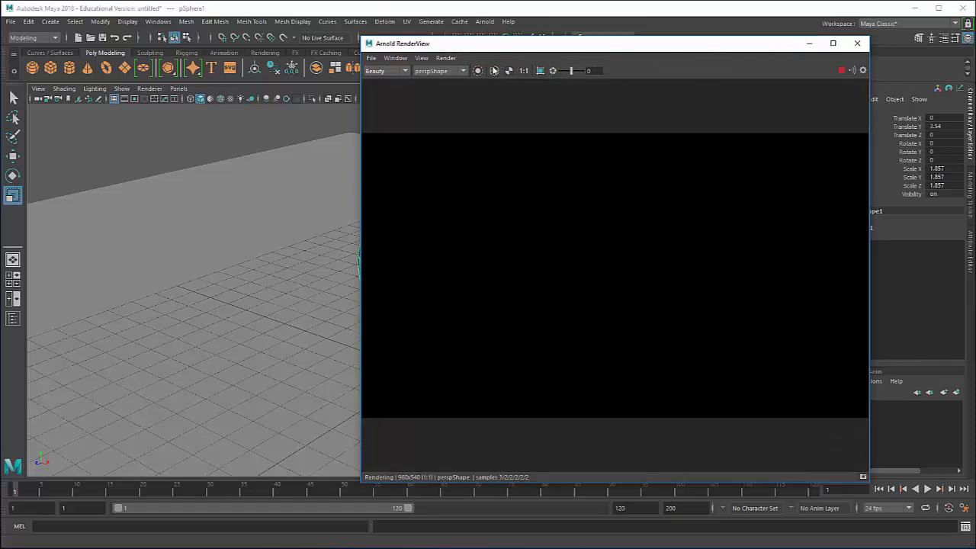
pyautogui.moveTo(501, 46); pyautogui.dragTo(610, 50)
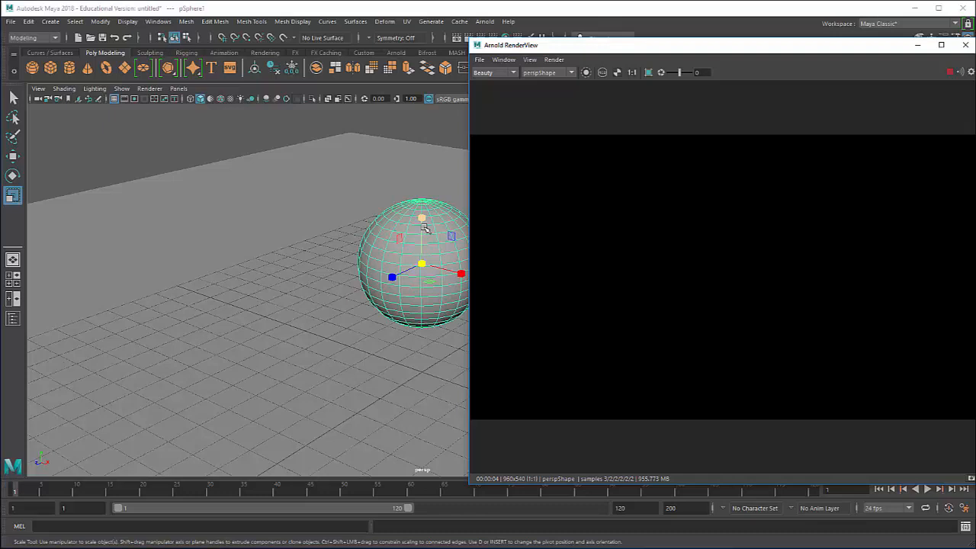
pyautogui.click(966, 46)
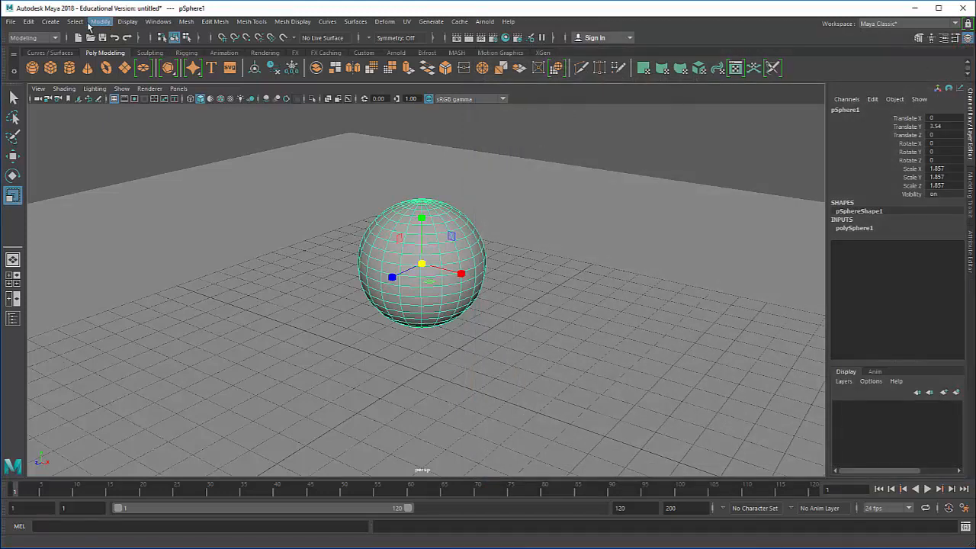
# - Create a point light, raise it to about Y 4.15 and move it out of the sphere to one side
pyautogui.click(51, 21)
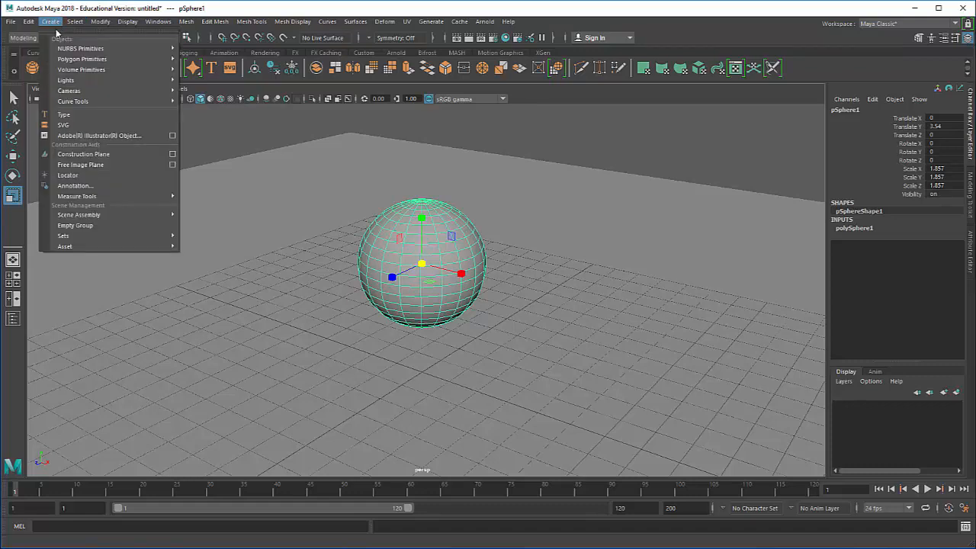
pyautogui.moveTo(67, 82)
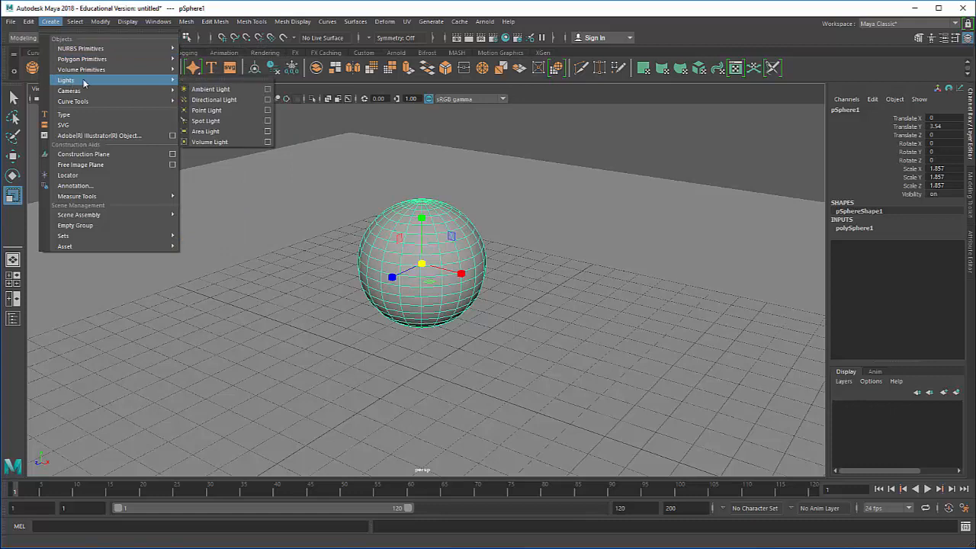
pyautogui.click(227, 111)
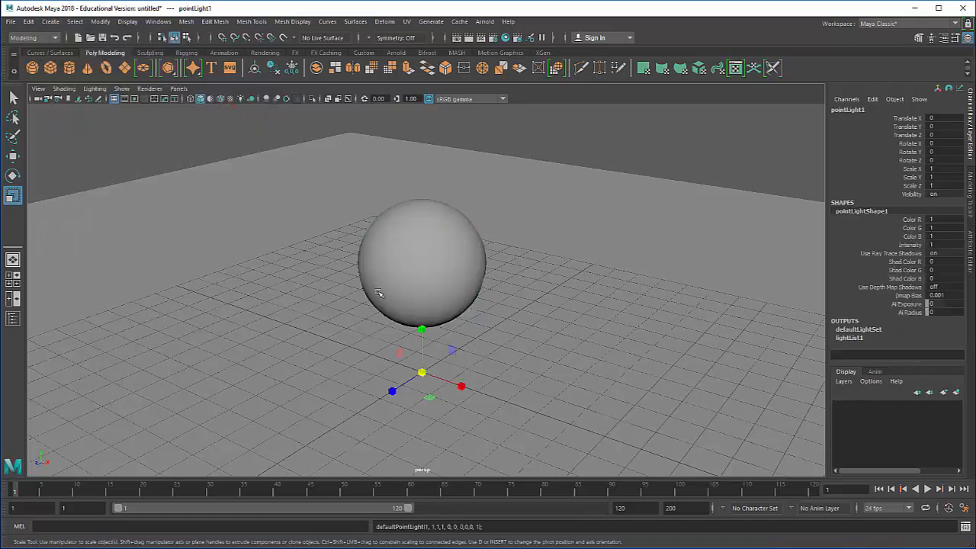
pyautogui.press('w')
pyautogui.moveTo(427, 345); pyautogui.dragTo(427, 208)
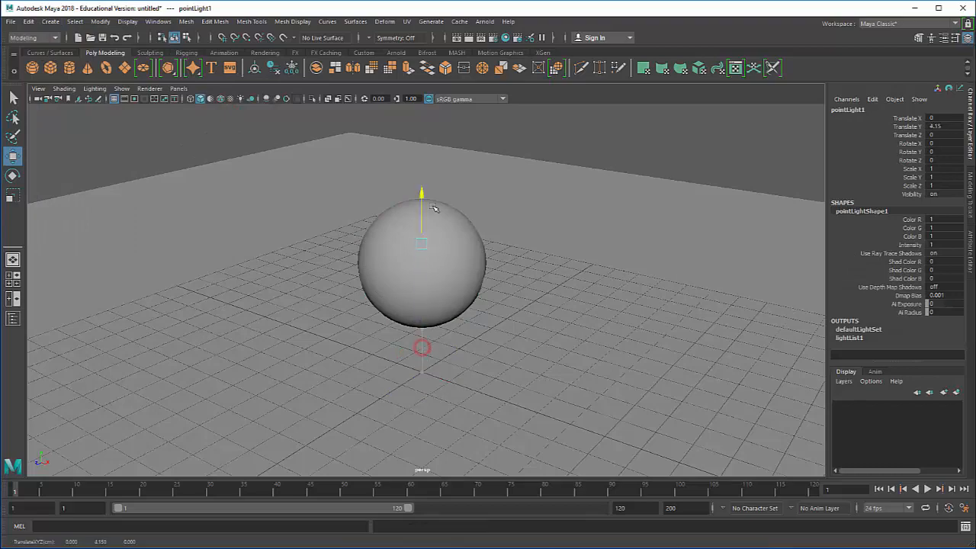
pyautogui.moveTo(406, 240); pyautogui.dragTo(337, 270)
# - Check the light in an Arnold render and reposition it near the sphere at about X 2.82, Y 5.25, Z 2.42
pyautogui.click(484, 21)
pyautogui.click(496, 39)
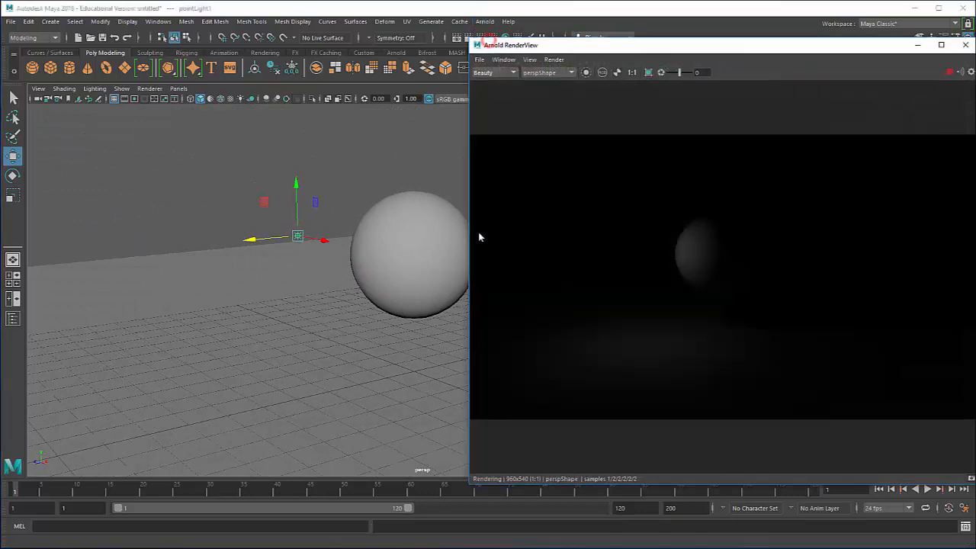
pyautogui.moveTo(261, 247); pyautogui.dragTo(401, 248)
pyautogui.moveTo(337, 249)
pyautogui.mouseDown()
pyautogui.moveTo(356, 247)
pyautogui.moveTo(322, 260)
pyautogui.mouseUp()
pyautogui.moveTo(354, 227); pyautogui.dragTo(323, 213)
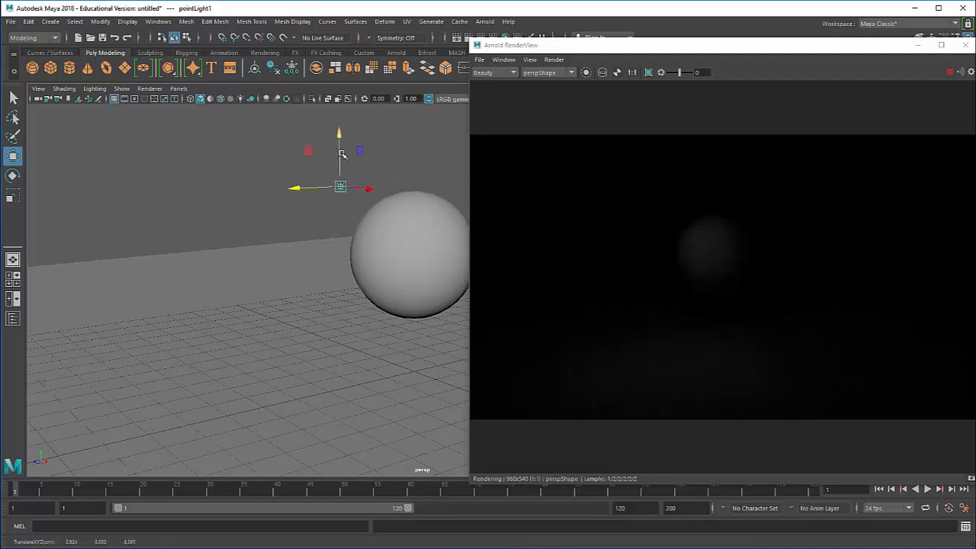
pyautogui.moveTo(341, 155); pyautogui.dragTo(352, 179)
pyautogui.moveTo(381, 274)
pyautogui.keyDown('alt'); pyautogui.mouseDown()
pyautogui.moveTo(403, 305)
pyautogui.moveTo(326, 326)
pyautogui.moveTo(244, 315)
pyautogui.moveTo(399, 318)
pyautogui.moveTo(337, 305)
pyautogui.moveTo(371, 279)
pyautogui.mouseUp(); pyautogui.keyUp('alt')
pyautogui.click(965, 44)
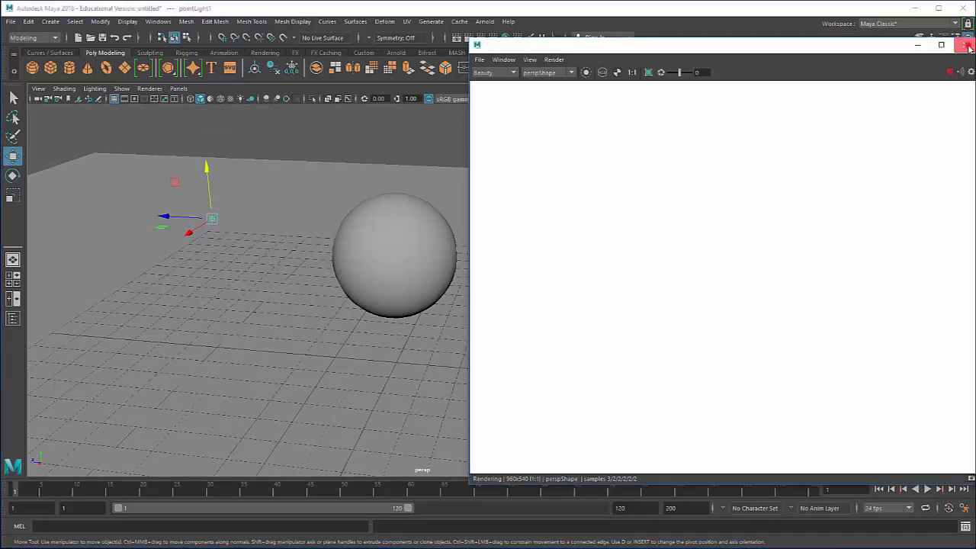
pyautogui.moveTo(173, 218); pyautogui.dragTo(239, 222)
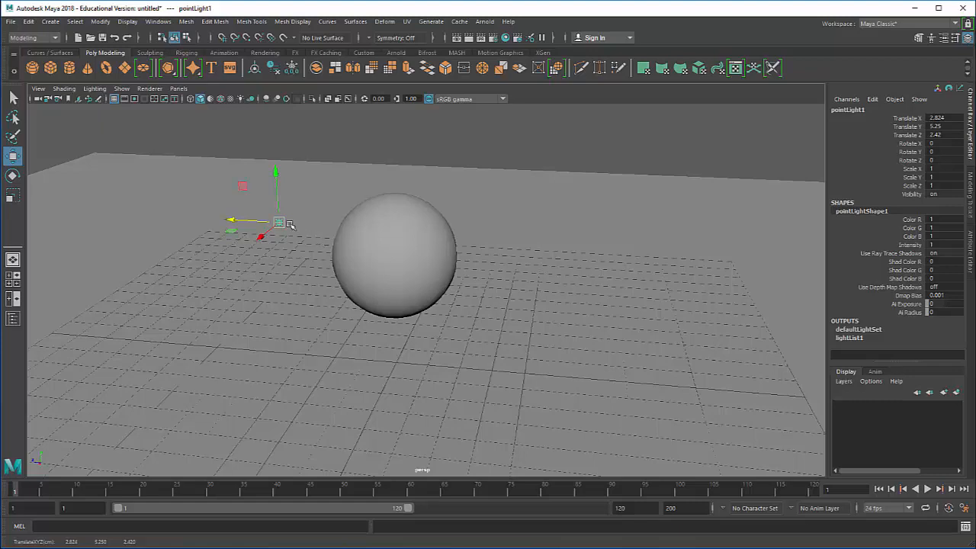
# - Show the point light's attributes and set its intensity to 500
pyautogui.hotkey('ctrl', 'a')
pyautogui.hotkey('ctrl', 'a')
pyautogui.hotkey('ctrl', 'a')
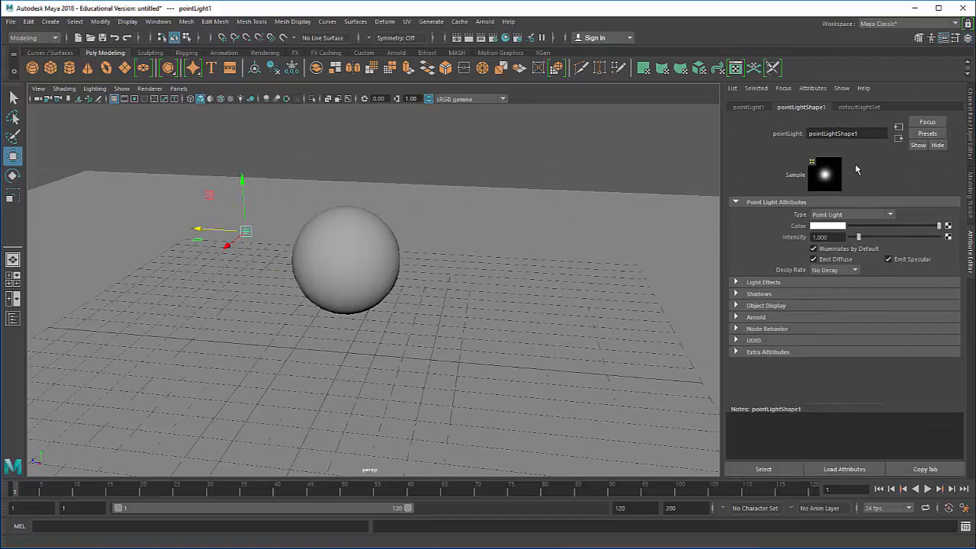
pyautogui.doubleClick(819, 237)
pyautogui.write('500')
pyautogui.press('Return')
# - Render the scene with Arnold and move the point light farther back along X
pyautogui.click(487, 21)
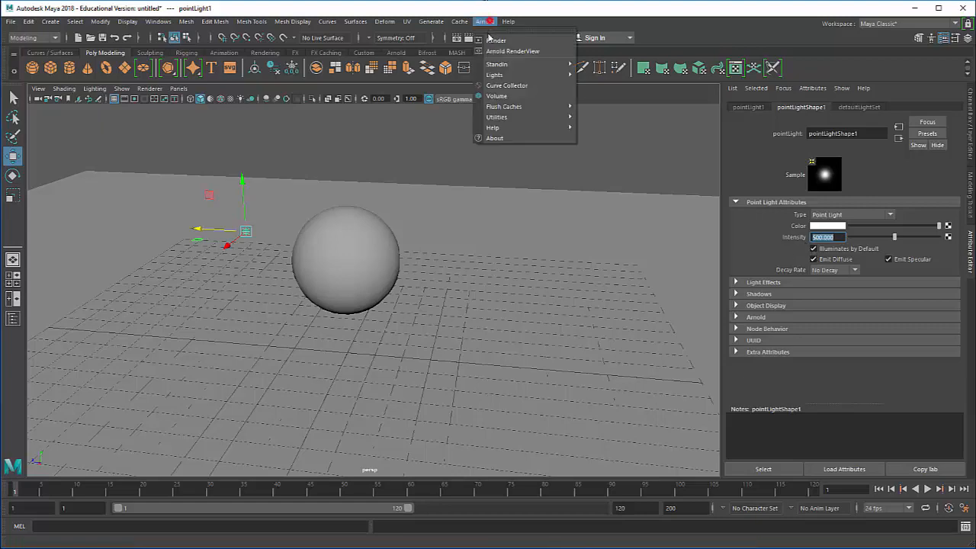
pyautogui.click(490, 39)
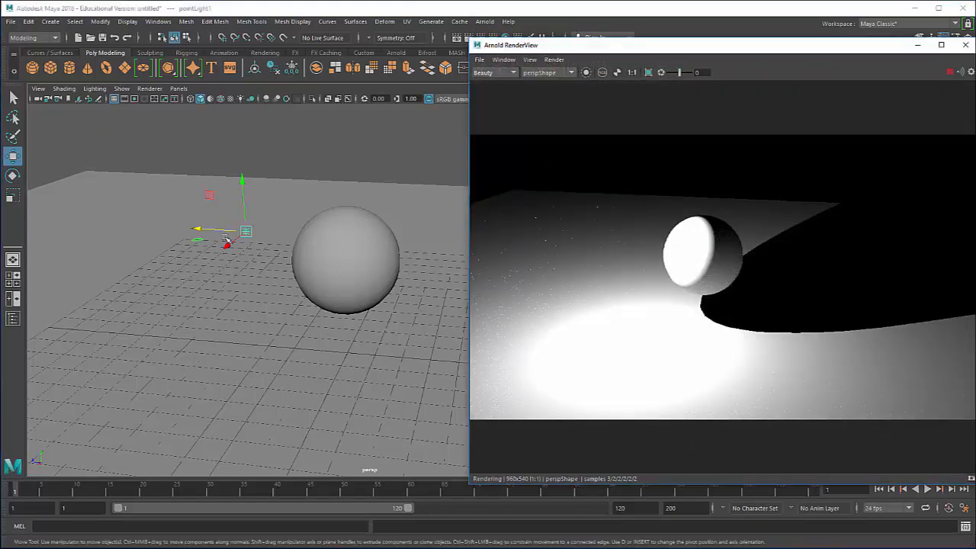
pyautogui.moveTo(226, 241); pyautogui.dragTo(219, 207)
# - Set the point light's intensity to 200 and shift the light slightly away from the sphere along Z
pyautogui.moveTo(622, 44); pyautogui.dragTo(516, 330)
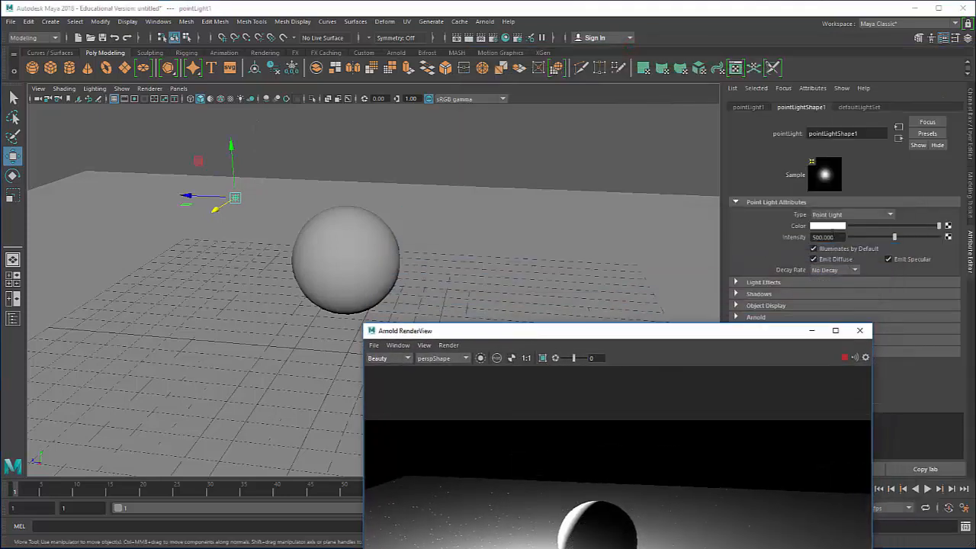
pyautogui.moveTo(835, 237); pyautogui.dragTo(740, 239)
pyautogui.write('200')
pyautogui.press('Return')
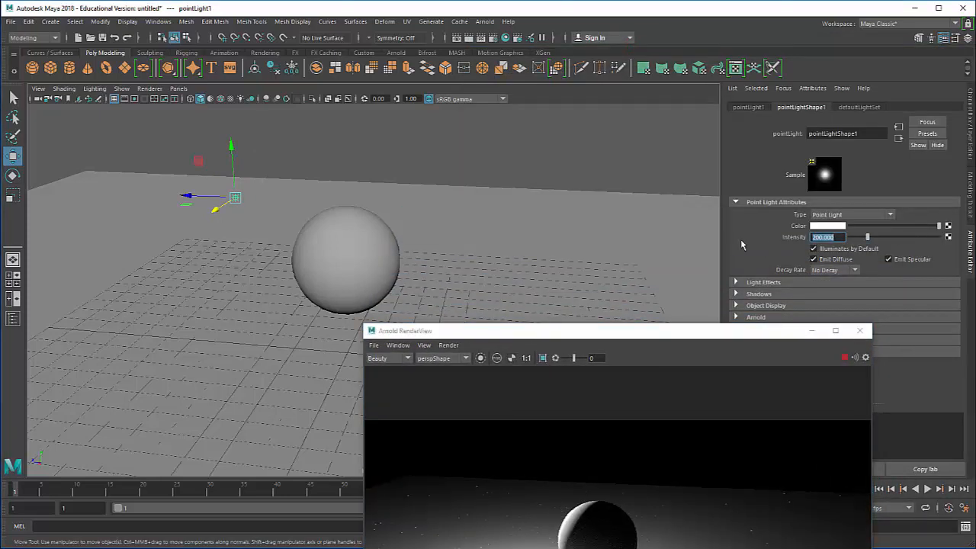
pyautogui.moveTo(724, 331); pyautogui.dragTo(776, 106)
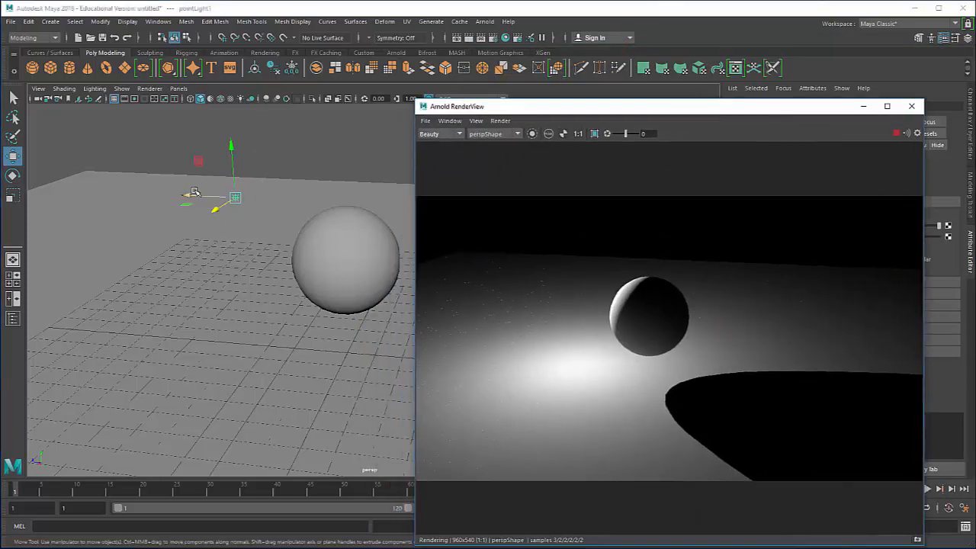
pyautogui.moveTo(195, 191); pyautogui.dragTo(178, 191)
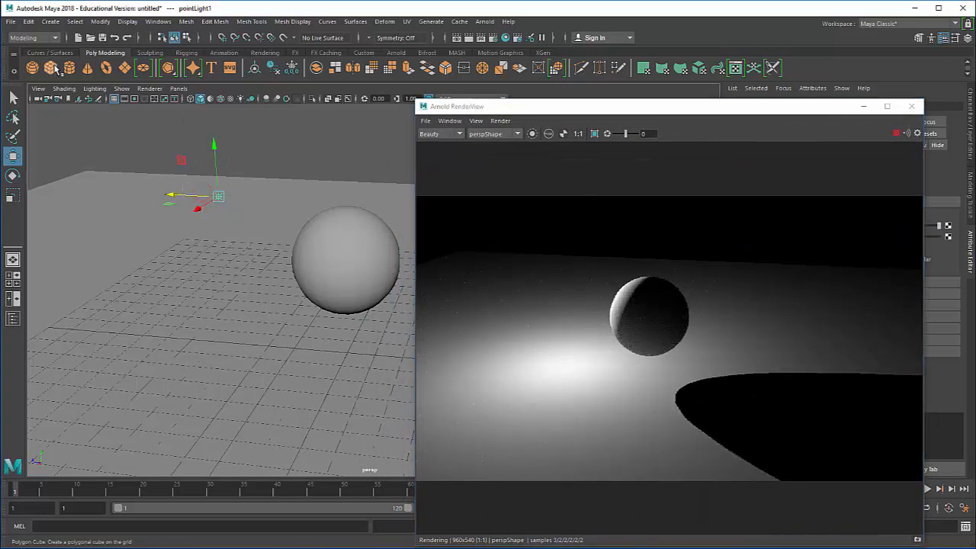
# - Create a polygon cone, enlarge it and move it along Z to the shadowed side of the sphere
pyautogui.click(89, 68)
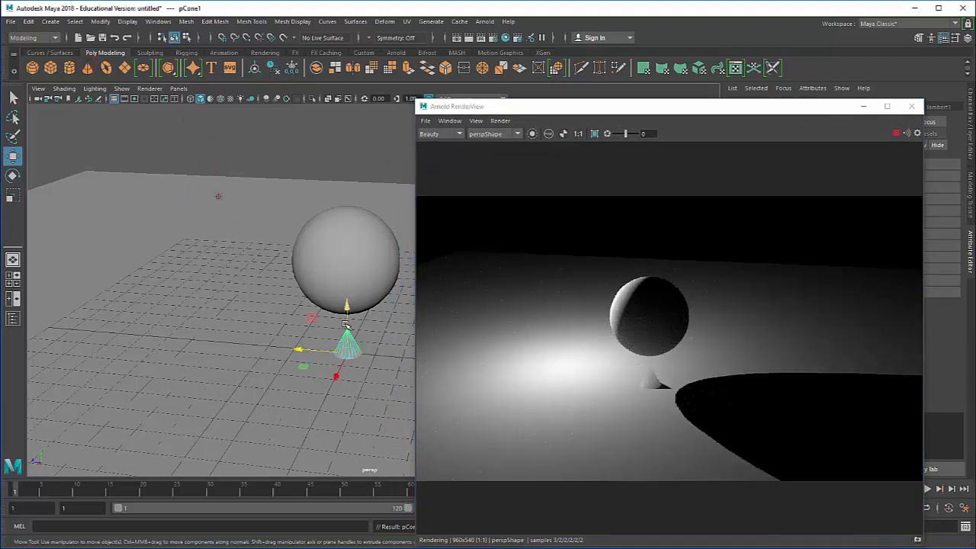
pyautogui.press('e')
pyautogui.press('r')
pyautogui.moveTo(347, 352); pyautogui.dragTo(398, 340)
pyautogui.press('w')
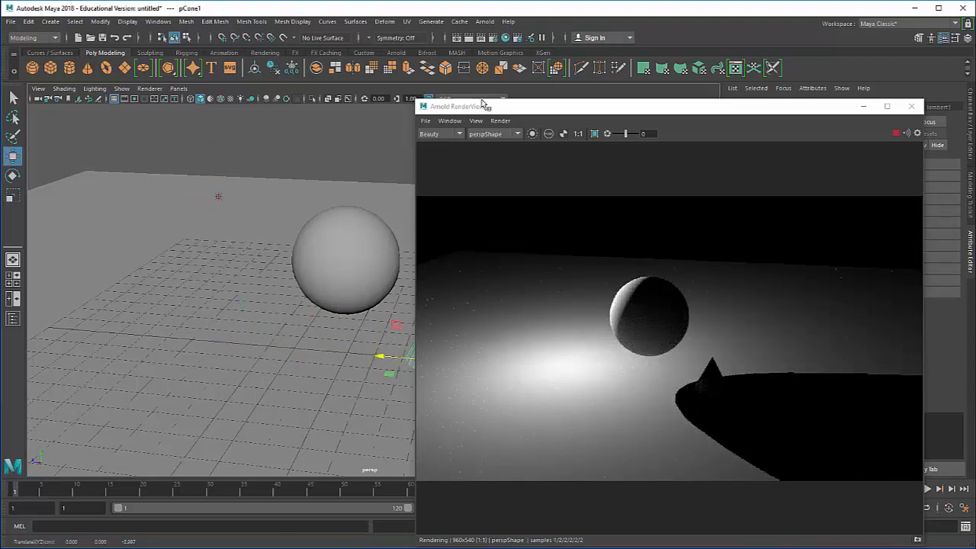
# - Uncover the cone from the render window, place it in front of the sphere, and enlarge and raise it above the plane
pyautogui.moveTo(493, 111); pyautogui.dragTo(581, 97)
pyautogui.moveTo(425, 385); pyautogui.dragTo(412, 435)
pyautogui.moveTo(377, 403); pyautogui.dragTo(378, 404)
pyautogui.moveTo(288, 390); pyautogui.dragTo(267, 392)
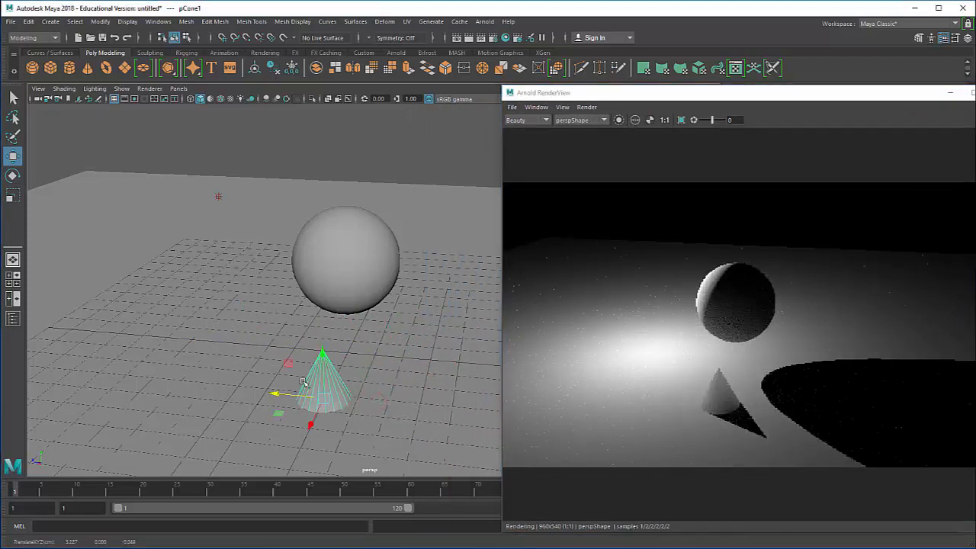
pyautogui.moveTo(323, 379); pyautogui.dragTo(481, 290)
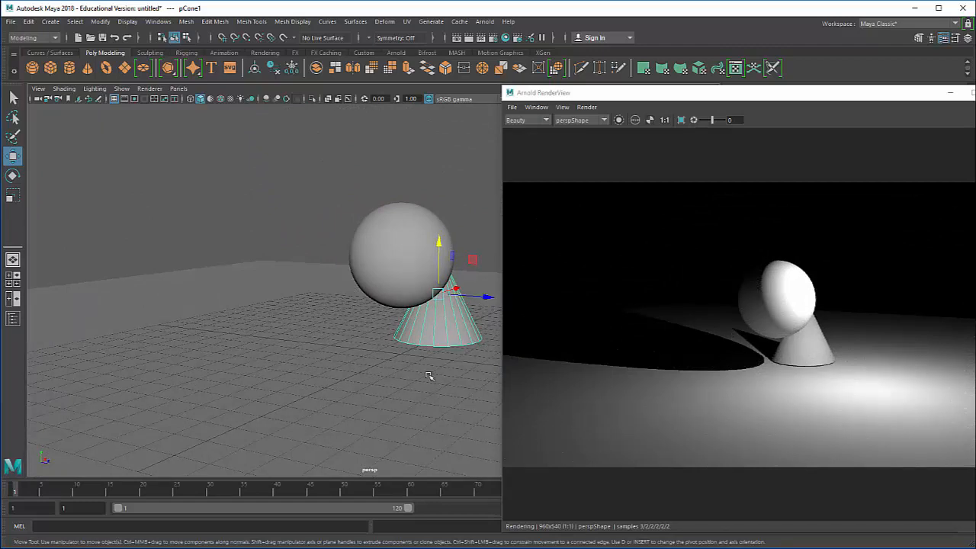
# - Examine the lighting and shadows of the sphere and cone in the live render from several angles
pyautogui.keyDown('alt'); pyautogui.moveTo(428, 376); pyautogui.dragTo(228, 317); pyautogui.keyUp('alt')
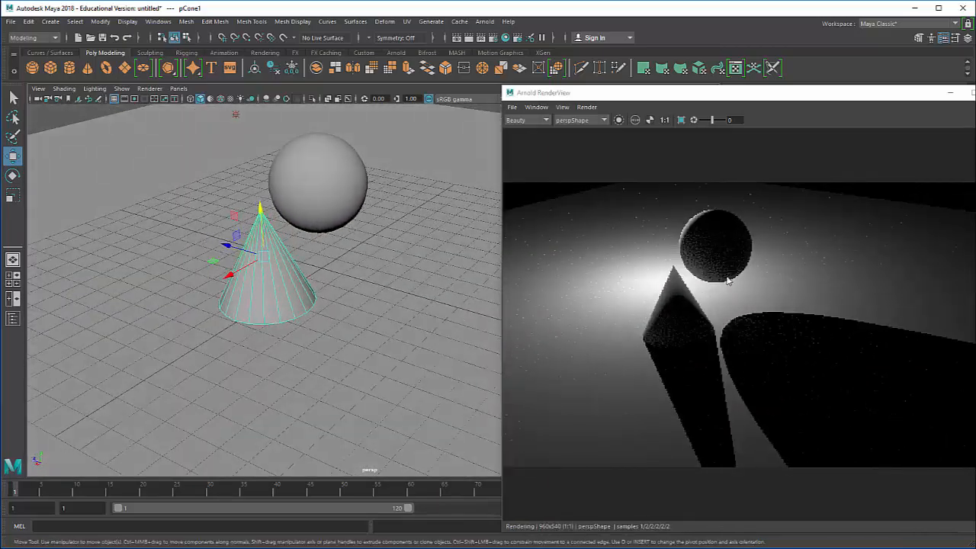
pyautogui.keyDown('alt'); pyautogui.moveTo(332, 311); pyautogui.dragTo(485, 327); pyautogui.keyUp('alt')
pyautogui.moveTo(443, 299); pyautogui.dragTo(389, 339)
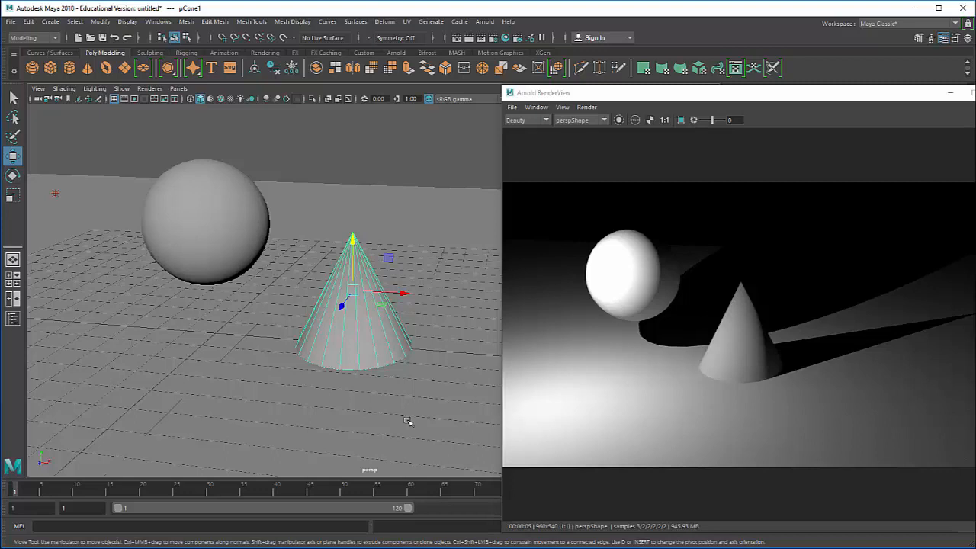
# - Open the Hypershade and create a Phong material from the Maya surface shaders
pyautogui.click(505, 38)
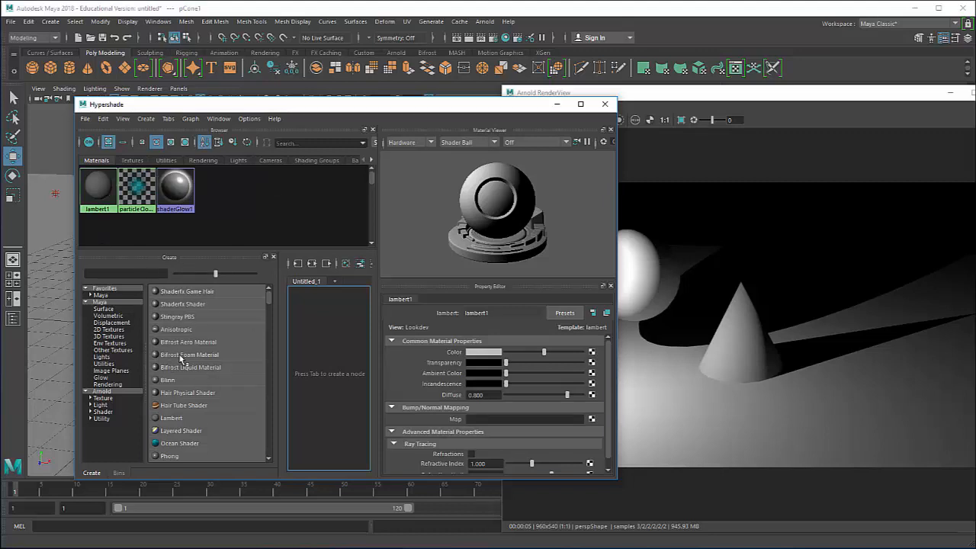
pyautogui.scroll(-1, 181, 359)
pyautogui.scroll(1, 181, 359)
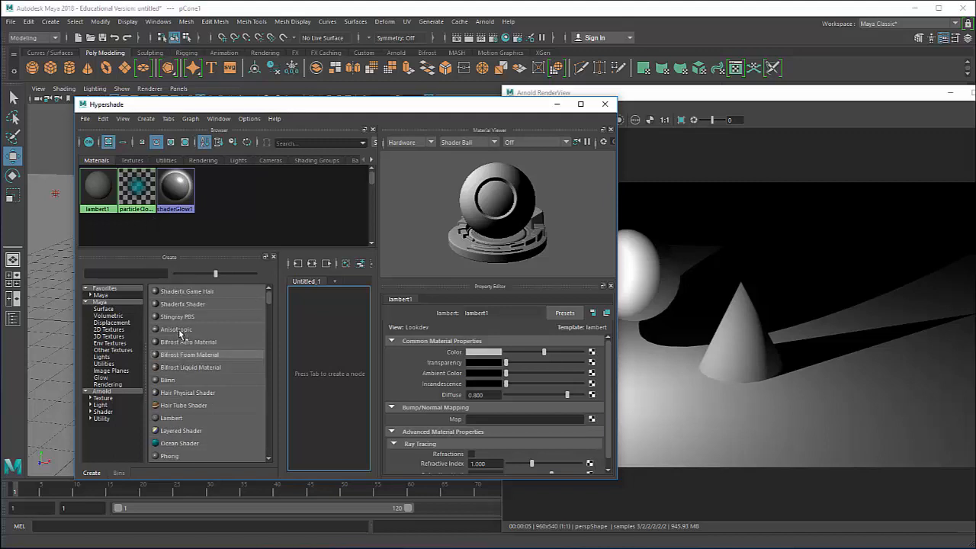
pyautogui.scroll(-1, 175, 352)
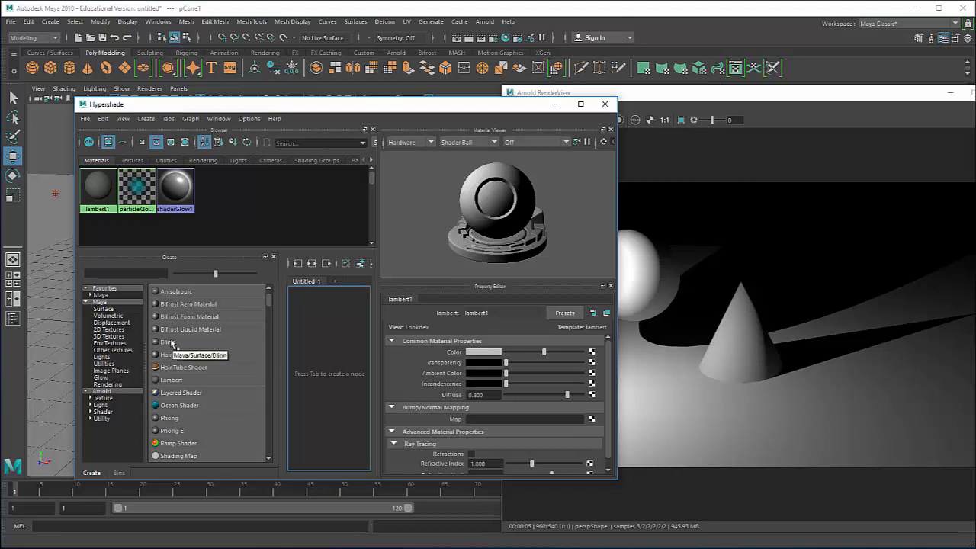
pyautogui.click(168, 420)
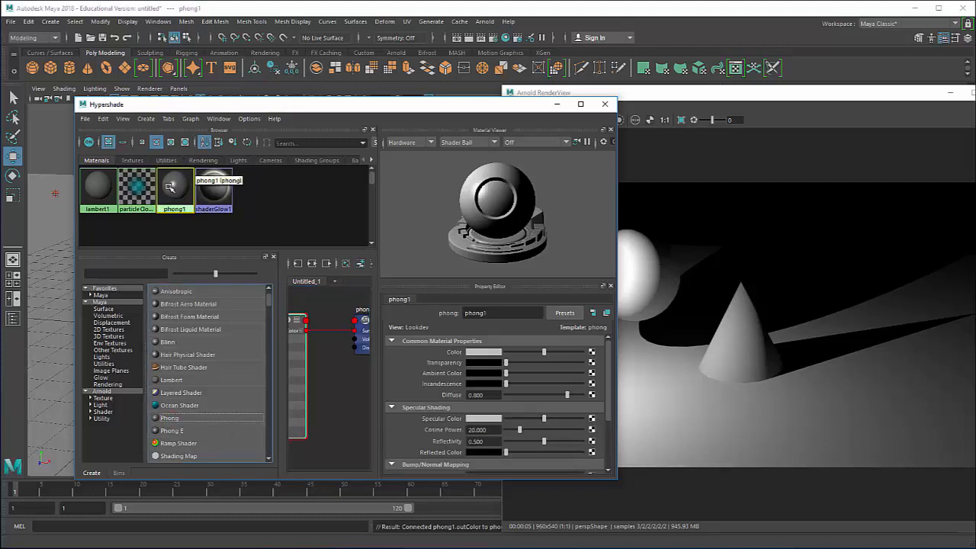
# - Set the Phong material's base color to a fully saturated red
pyautogui.scroll(-5, 473, 405)
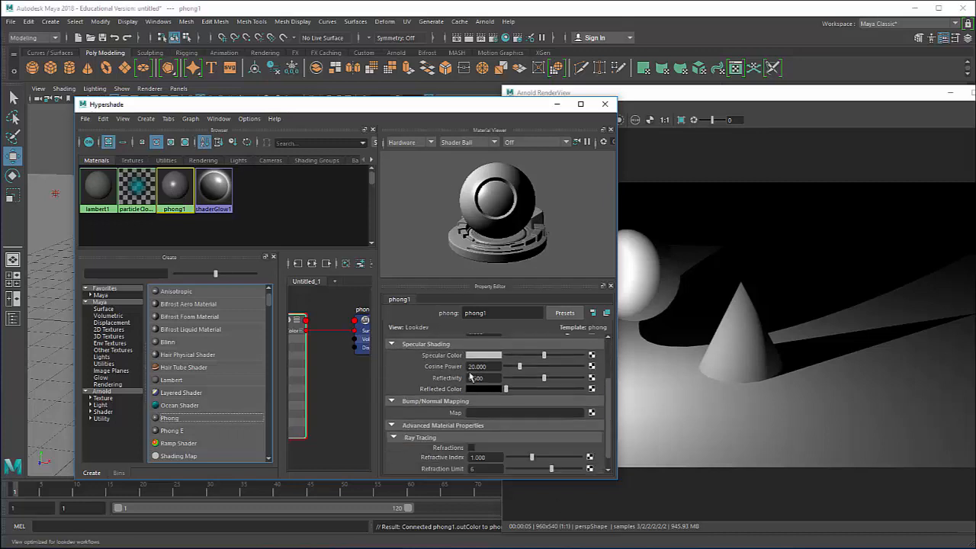
pyautogui.scroll(3, 477, 414)
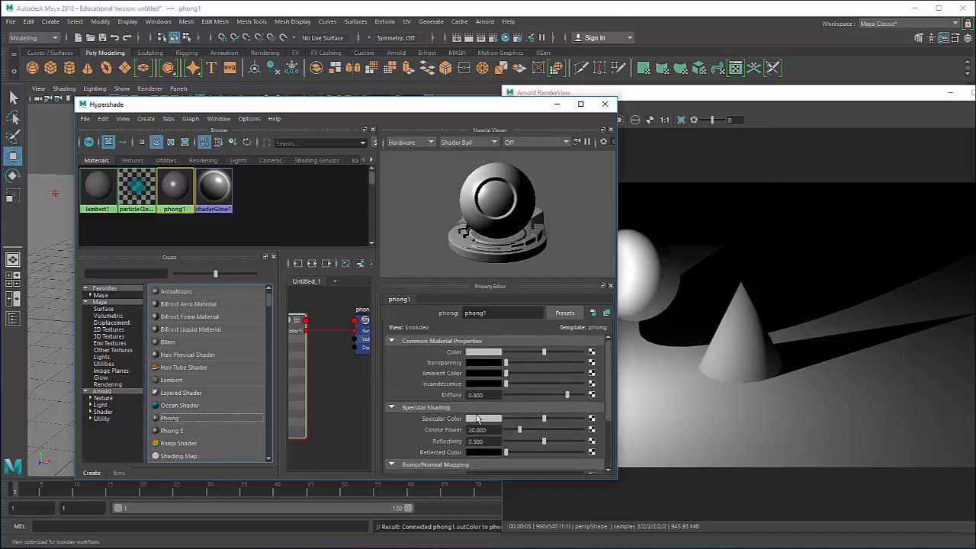
pyautogui.click(484, 353)
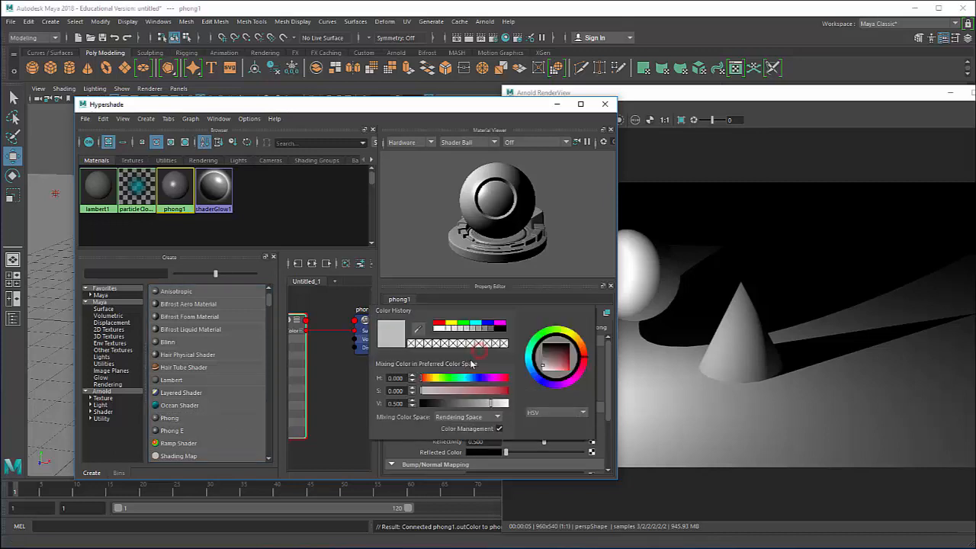
pyautogui.moveTo(485, 395); pyautogui.dragTo(508, 394)
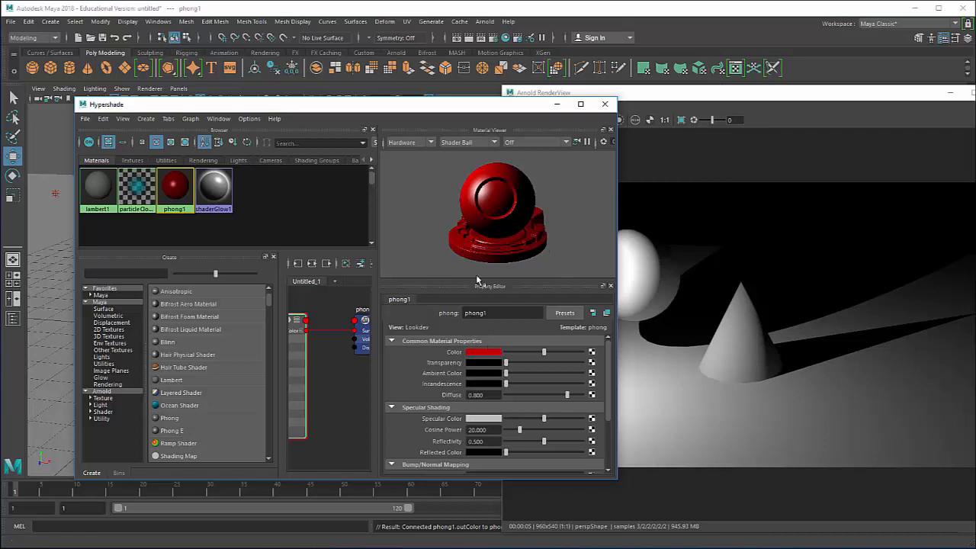
pyautogui.moveTo(507, 364); pyautogui.dragTo(493, 384)
pyautogui.moveTo(434, 109)
pyautogui.mouseDown()
pyautogui.moveTo(438, 78)
pyautogui.moveTo(472, 106)
pyautogui.moveTo(424, 114)
pyautogui.mouseUp()
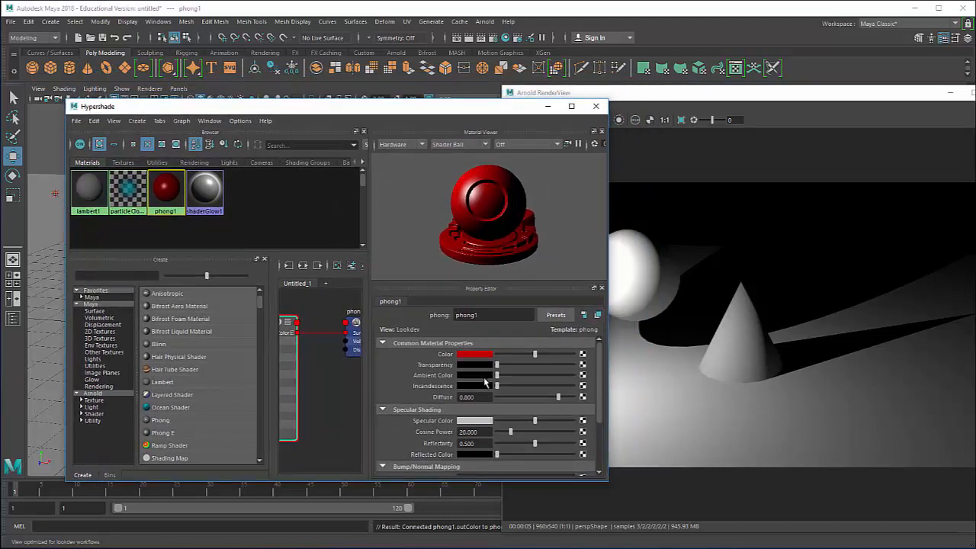
# - Brighten the red Phong material's specular color and raise its reflectivity to about 0.902
pyautogui.scroll(-2, 487, 385)
pyautogui.moveTo(535, 391); pyautogui.dragTo(546, 389)
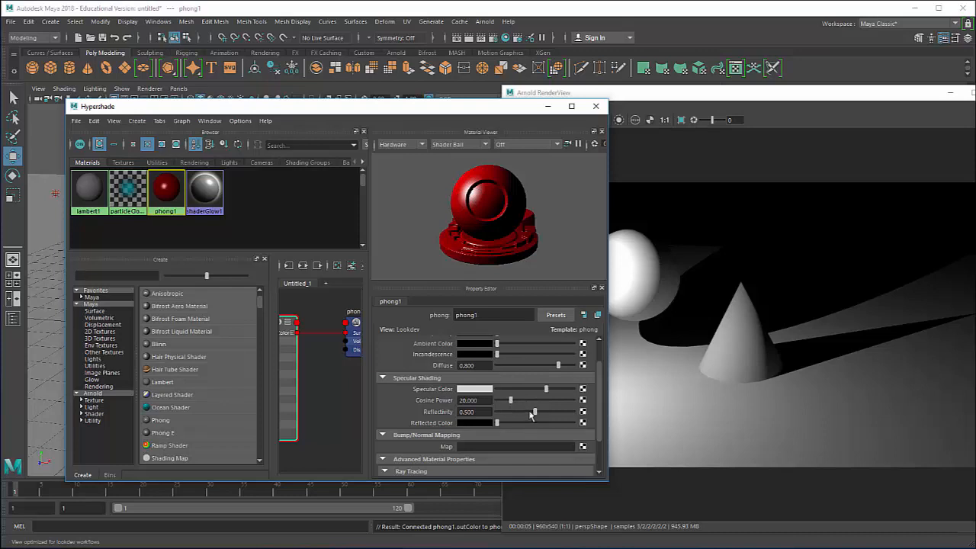
pyautogui.moveTo(531, 416); pyautogui.dragTo(482, 408)
pyautogui.click(566, 412)
pyautogui.scroll(-3, 535, 400)
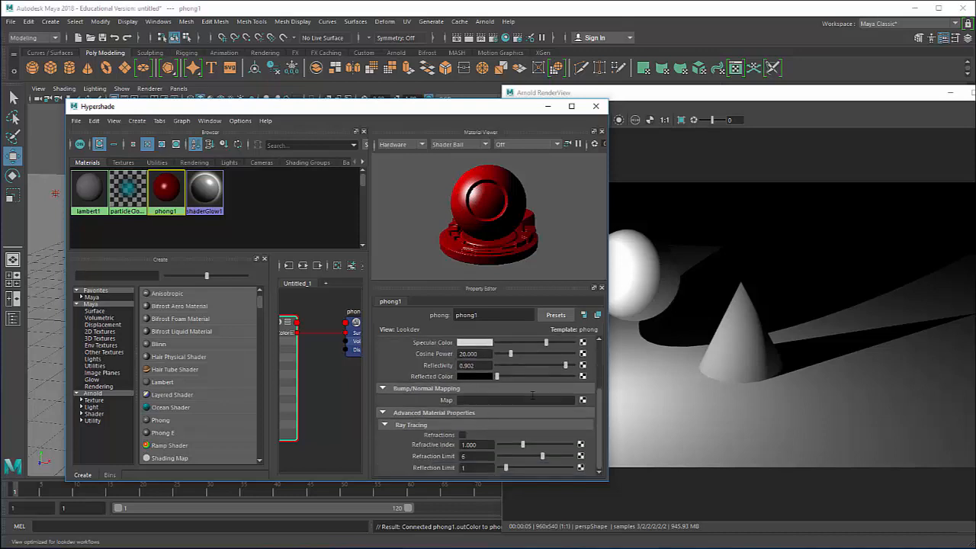
pyautogui.scroll(5, 483, 401)
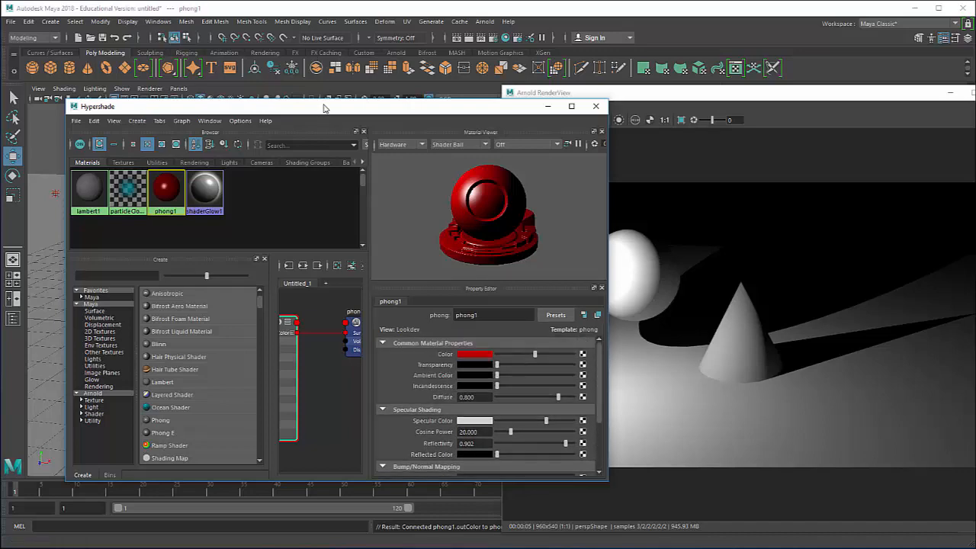
# - Move the Hypershade clear of the viewport objects and assign the red Phong material to the sphere
pyautogui.moveTo(335, 114); pyautogui.dragTo(682, 155)
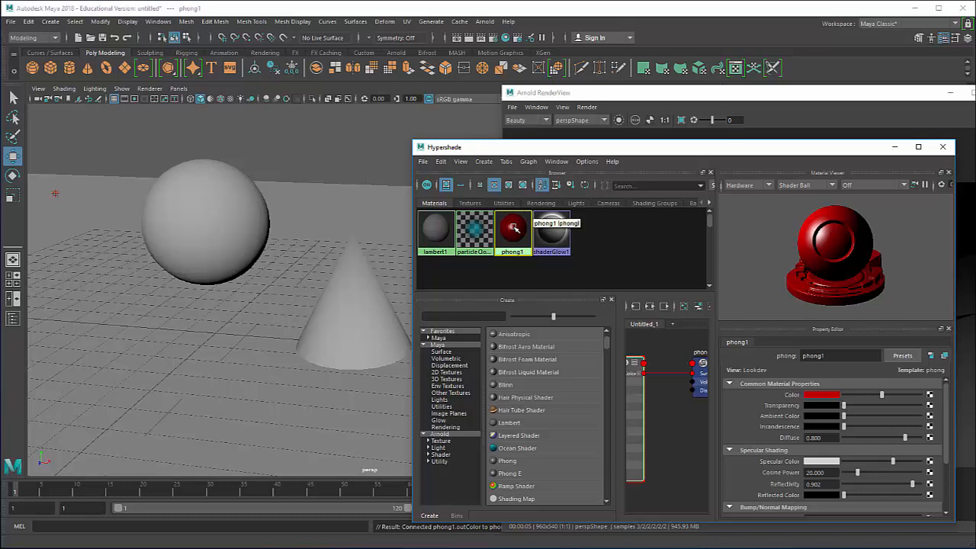
pyautogui.moveTo(514, 227); pyautogui.dragTo(335, 197, button='middle')
pyautogui.moveTo(216, 186); pyautogui.dragTo(216, 188, button='middle')
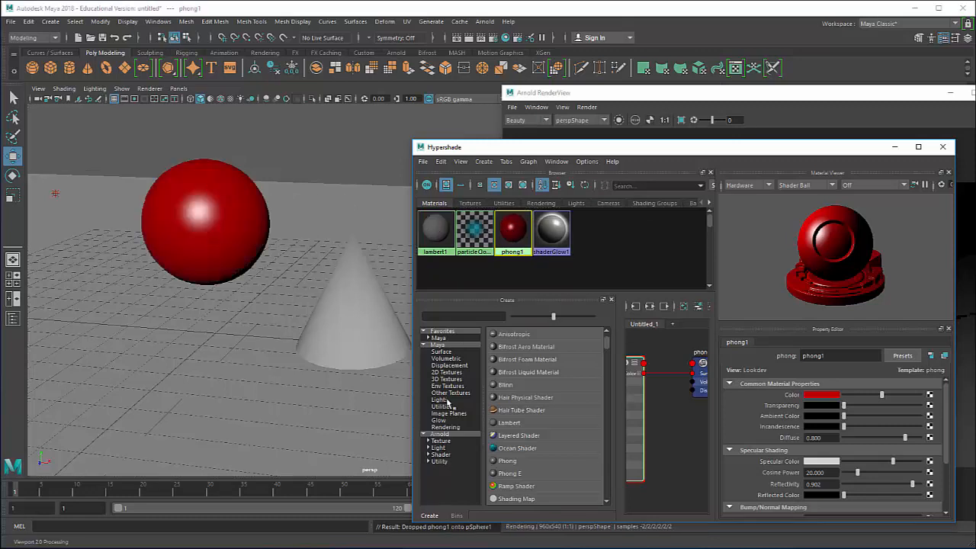
pyautogui.click(238, 211)
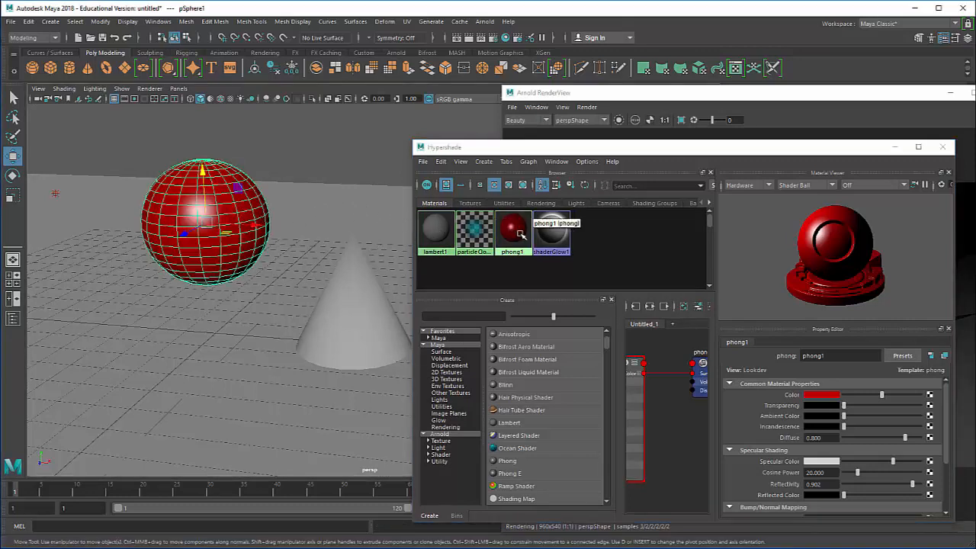
pyautogui.rightClick(517, 233)
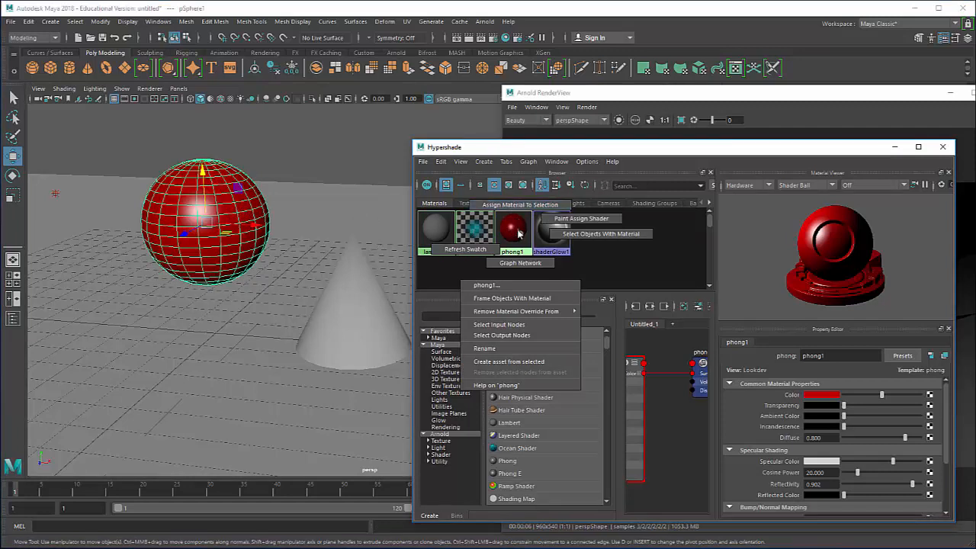
pyautogui.rightClick(209, 213)
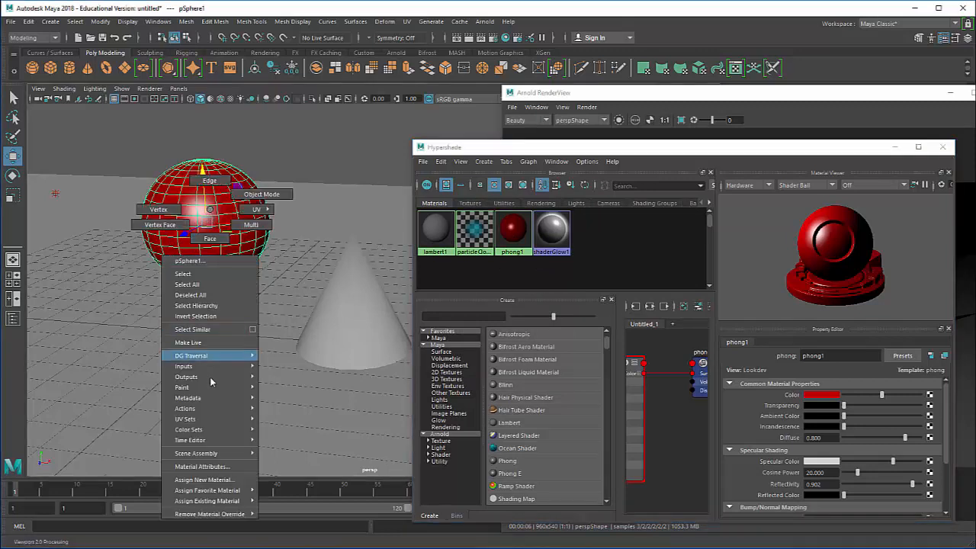
pyautogui.moveTo(221, 502)
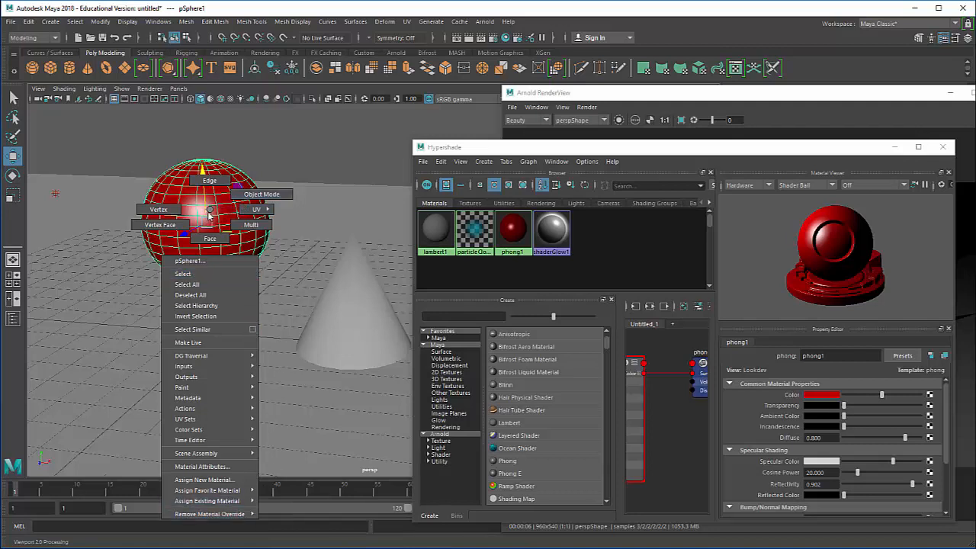
pyautogui.moveTo(208, 212); pyautogui.dragTo(248, 196, button='right')
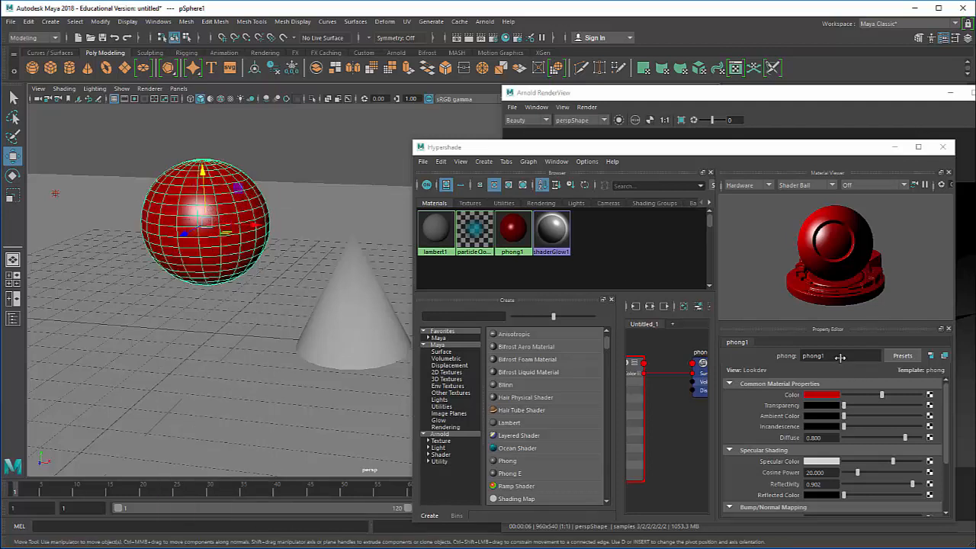
# - Rename the red Phong material as rubber_ball and close the Hypershade
pyautogui.click(838, 353)
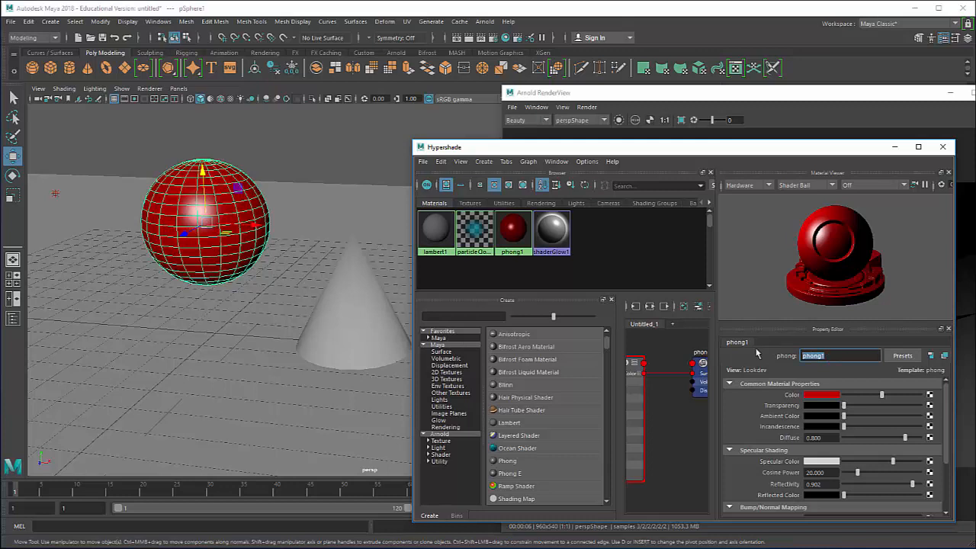
pyautogui.write('rubber_ball')
pyautogui.press('Return')
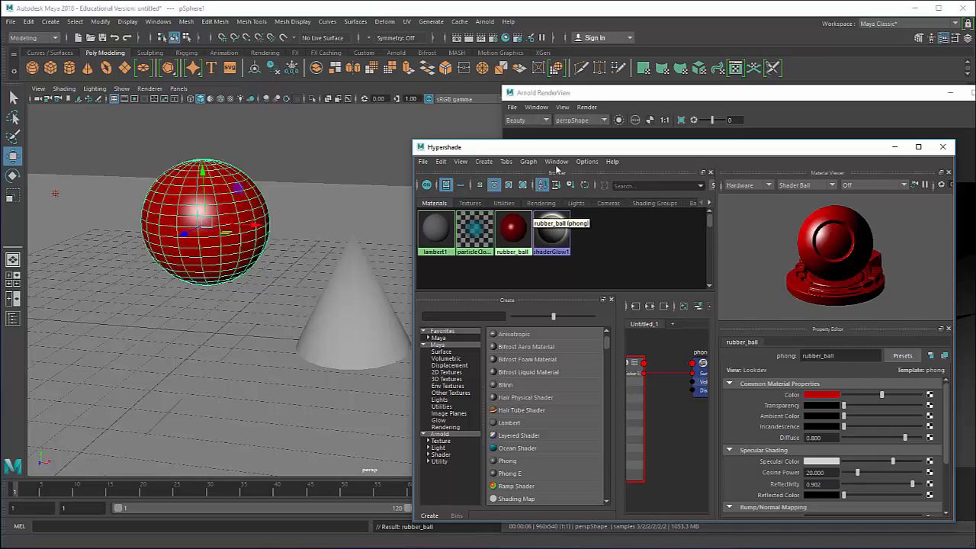
pyautogui.click(943, 146)
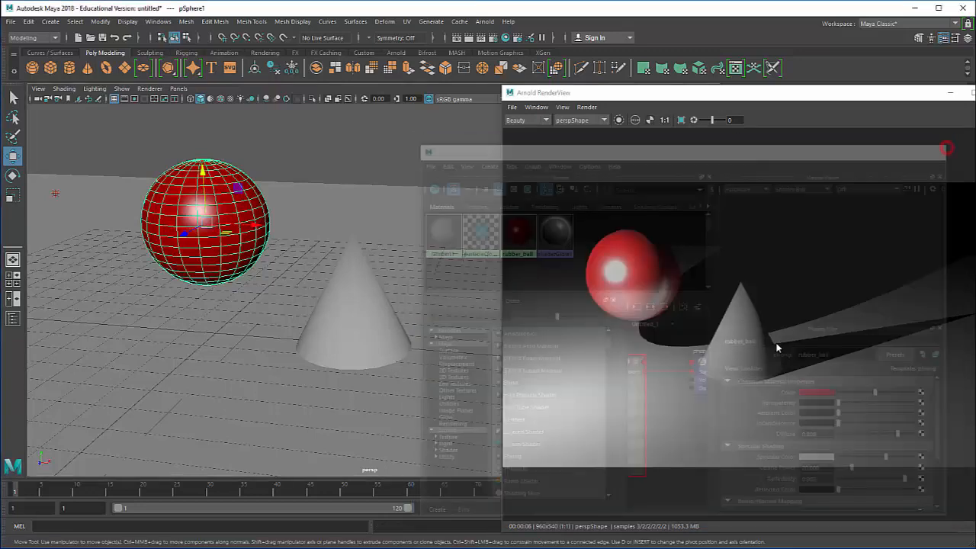
# - Examine the red sphere's highlight and its reflections of the plane and cone in the live render from several angles
pyautogui.keyDown('alt'); pyautogui.moveTo(351, 245); pyautogui.dragTo(364, 226); pyautogui.keyUp('alt')
pyautogui.scroll(2, 329, 205)
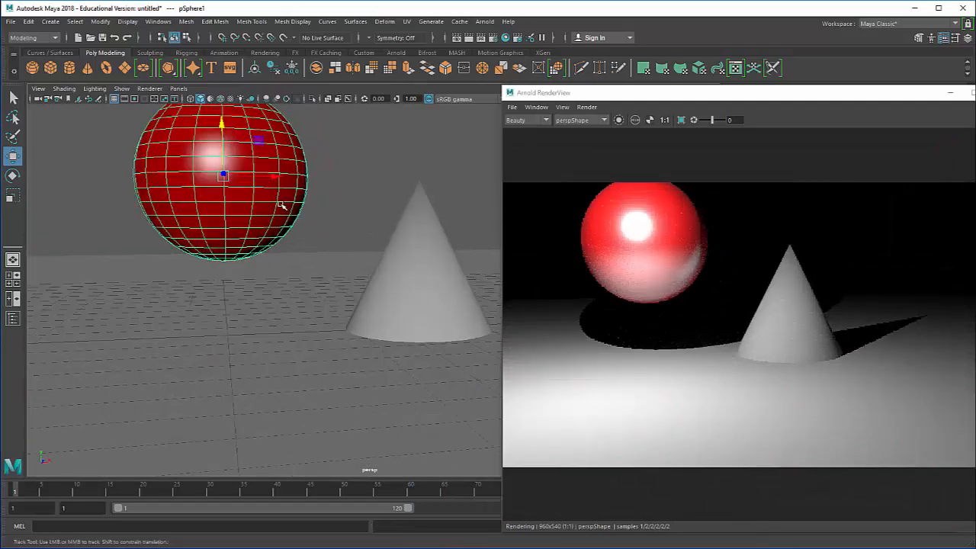
pyautogui.keyDown('alt'); pyautogui.moveTo(282, 206); pyautogui.dragTo(297, 227, button='middle'); pyautogui.keyUp('alt')
pyautogui.scroll(3, 300, 231)
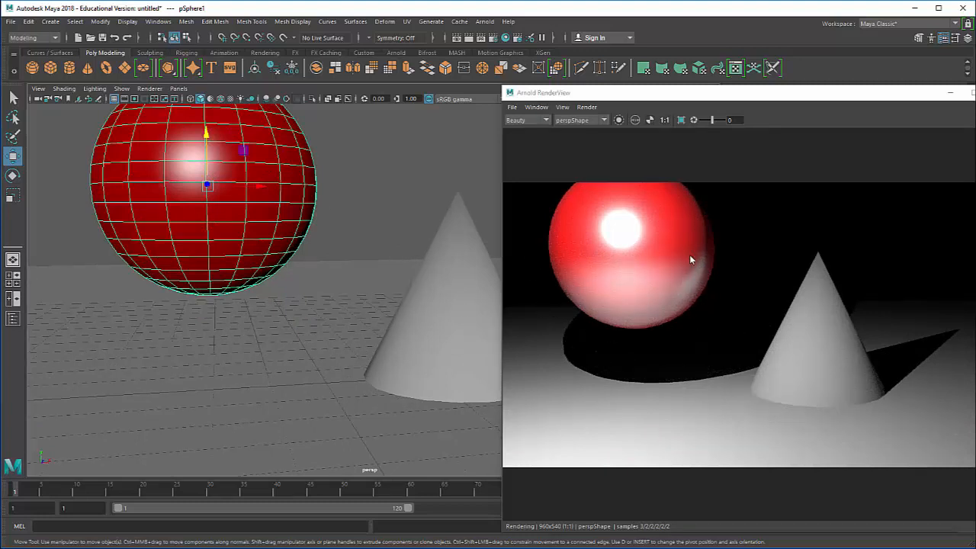
pyautogui.keyDown('alt'); pyautogui.moveTo(486, 267); pyautogui.dragTo(320, 266); pyautogui.keyUp('alt')
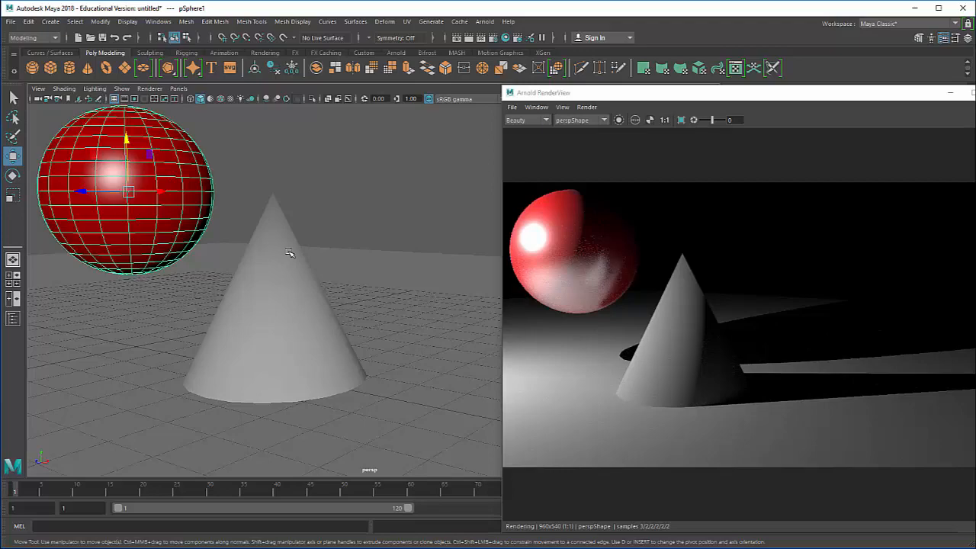
pyautogui.keyDown('alt'); pyautogui.moveTo(296, 270); pyautogui.dragTo(207, 265); pyautogui.keyUp('alt')
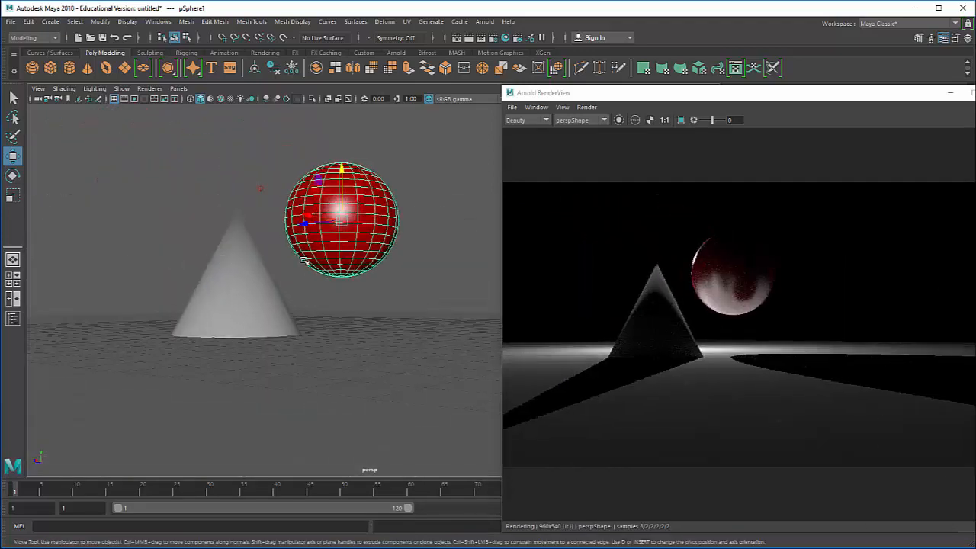
pyautogui.keyDown('alt'); pyautogui.moveTo(314, 273); pyautogui.dragTo(261, 263); pyautogui.keyUp('alt')
pyautogui.keyDown('alt'); pyautogui.moveTo(359, 273); pyautogui.dragTo(328, 282); pyautogui.keyUp('alt')
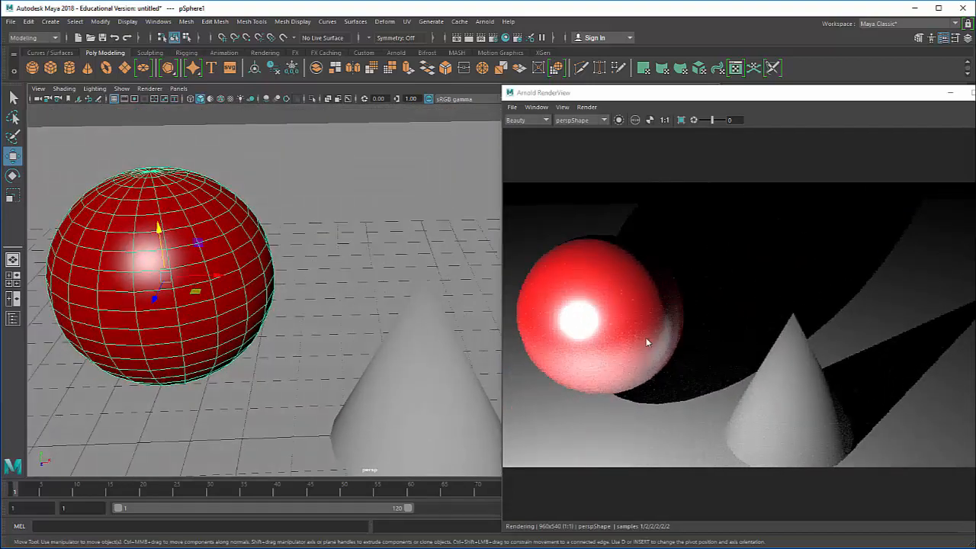
pyautogui.scroll(-5, 279, 303)
pyautogui.keyDown('alt'); pyautogui.moveTo(311, 320); pyautogui.dragTo(275, 308); pyautogui.keyUp('alt')
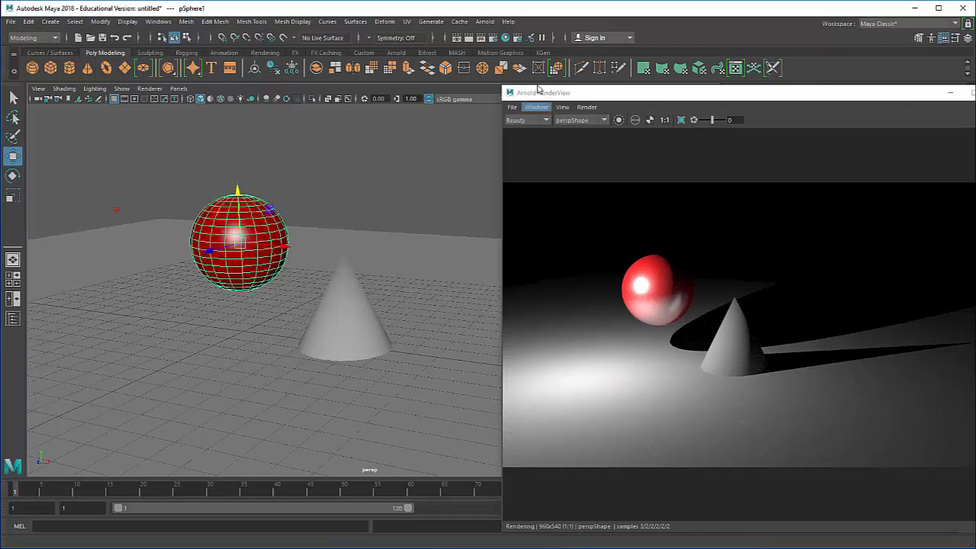
# - Reopen the Hypershade, create an Anisotropic material and assign it to the cone
pyautogui.click(505, 38)
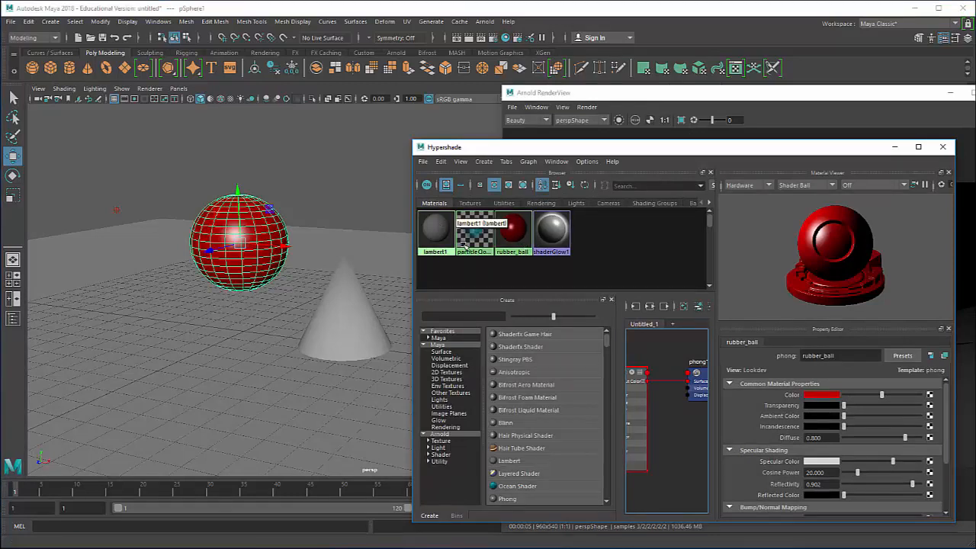
pyautogui.click(521, 374)
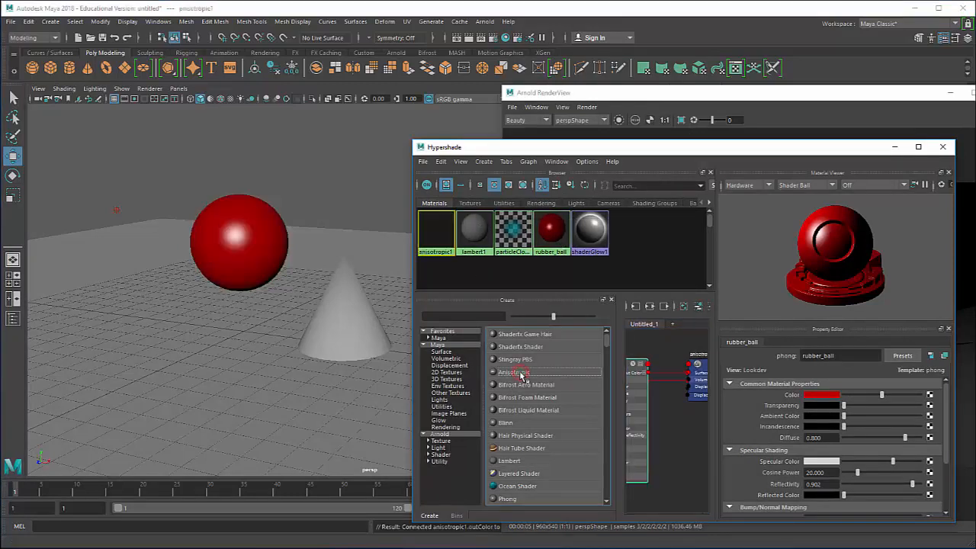
pyautogui.click(437, 236)
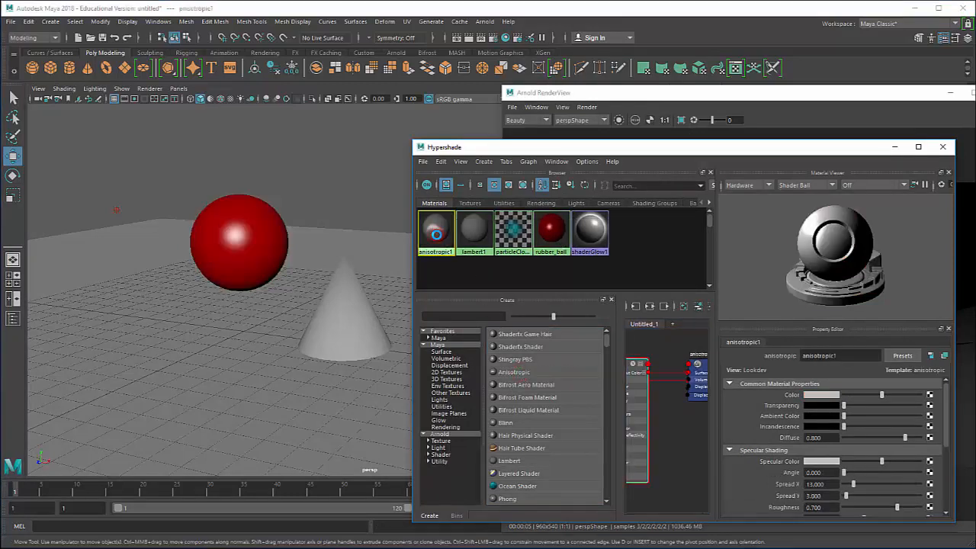
pyautogui.moveTo(439, 230); pyautogui.dragTo(349, 294, button='middle')
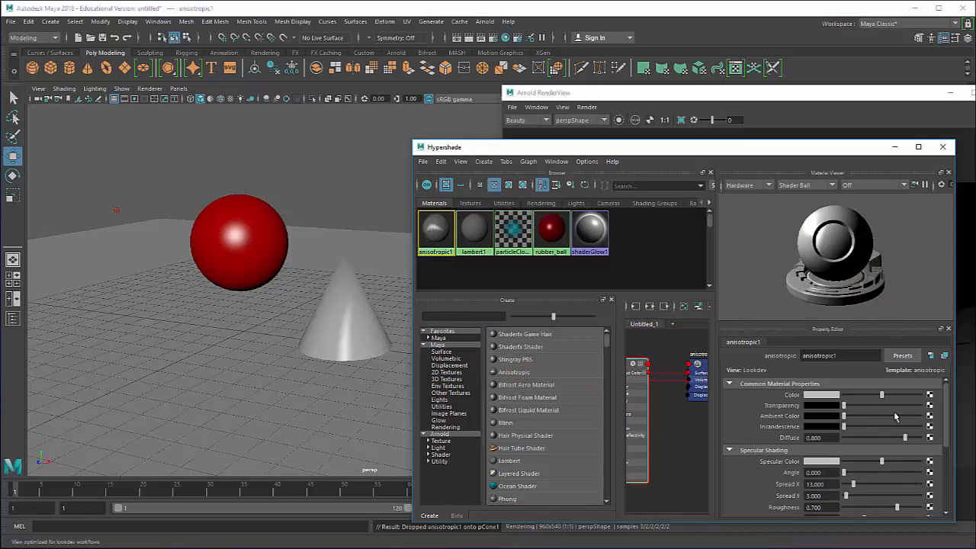
# - Change the anisotropic material's color to a saturated teal blue with a hue of about 189
pyautogui.click(836, 395)
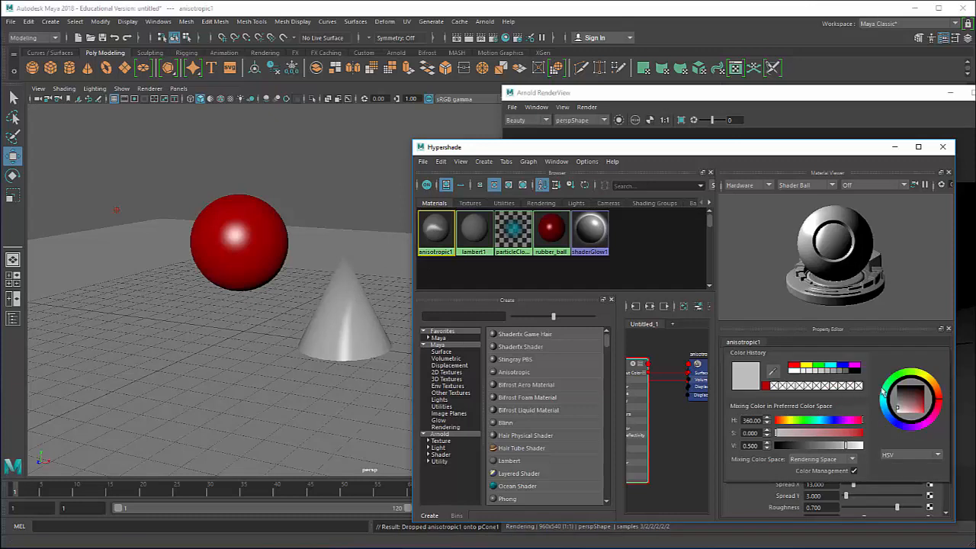
pyautogui.click(814, 396)
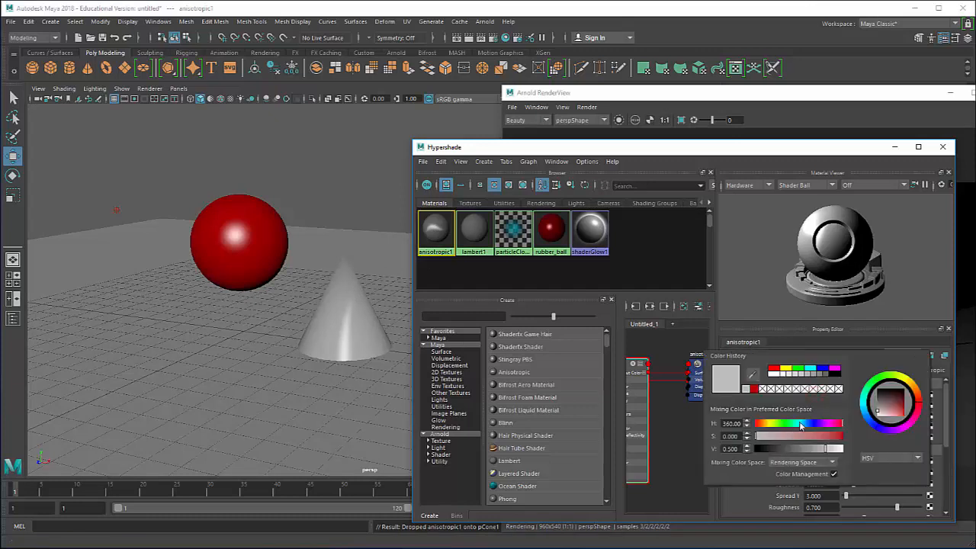
pyautogui.moveTo(803, 425); pyautogui.dragTo(802, 424)
pyautogui.click(818, 435)
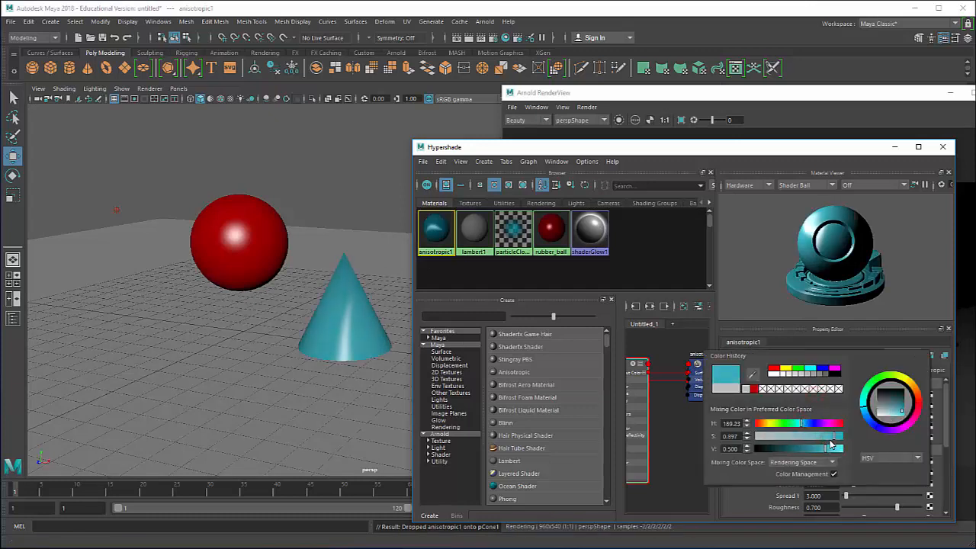
# - Bring the live render forward and examine the teal cone's anisotropic highlight close up and from another angle
pyautogui.click(618, 94)
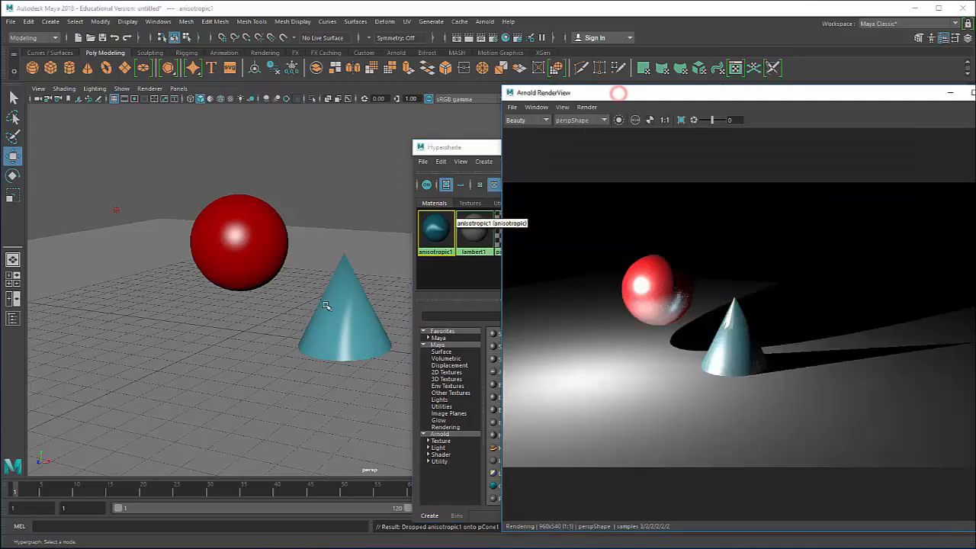
pyautogui.keyDown('alt'); pyautogui.moveTo(313, 301); pyautogui.dragTo(279, 277); pyautogui.keyUp('alt')
pyautogui.scroll(5, 350, 276)
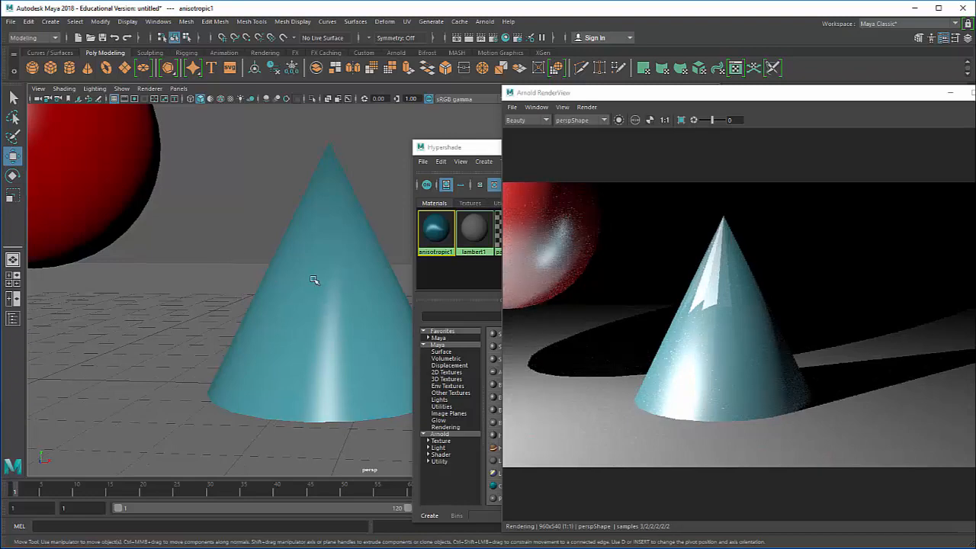
pyautogui.keyDown('alt'); pyautogui.moveTo(333, 371); pyautogui.dragTo(348, 347); pyautogui.keyUp('alt')
pyautogui.scroll(-3, 338, 342)
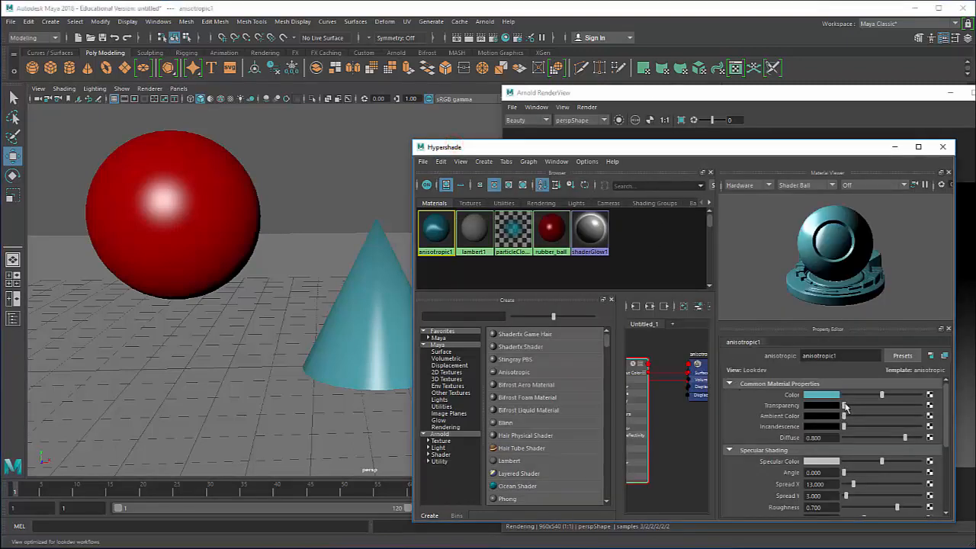
# - Try raising the anisotropic material's transparency and set it back to zero, shifting the Hypershade to see the render
pyautogui.moveTo(844, 406); pyautogui.dragTo(868, 406)
pyautogui.moveTo(744, 146); pyautogui.dragTo(513, 115)
pyautogui.moveTo(647, 373); pyautogui.dragTo(617, 375)
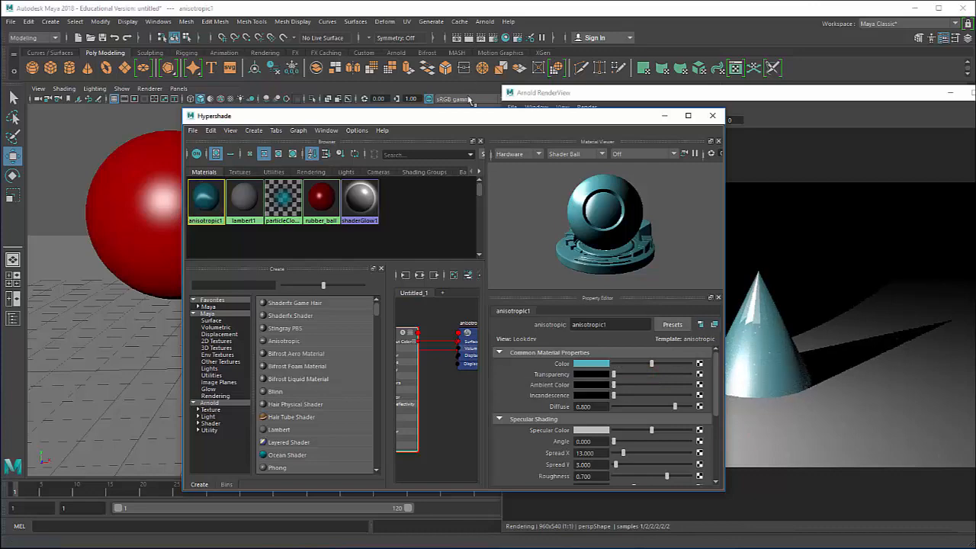
pyautogui.moveTo(473, 115); pyautogui.dragTo(698, 135)
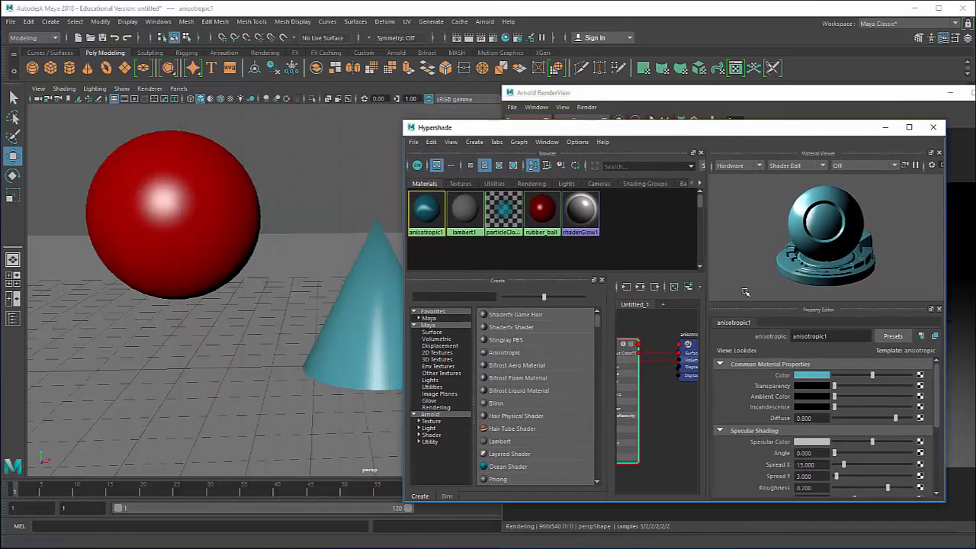
# - Brighten the anisotropic material's specular color, raise its Spread X to about 30.8, and move the Hypershade clear of the cone
pyautogui.scroll(-2, 785, 431)
pyautogui.scroll(-1, 785, 431)
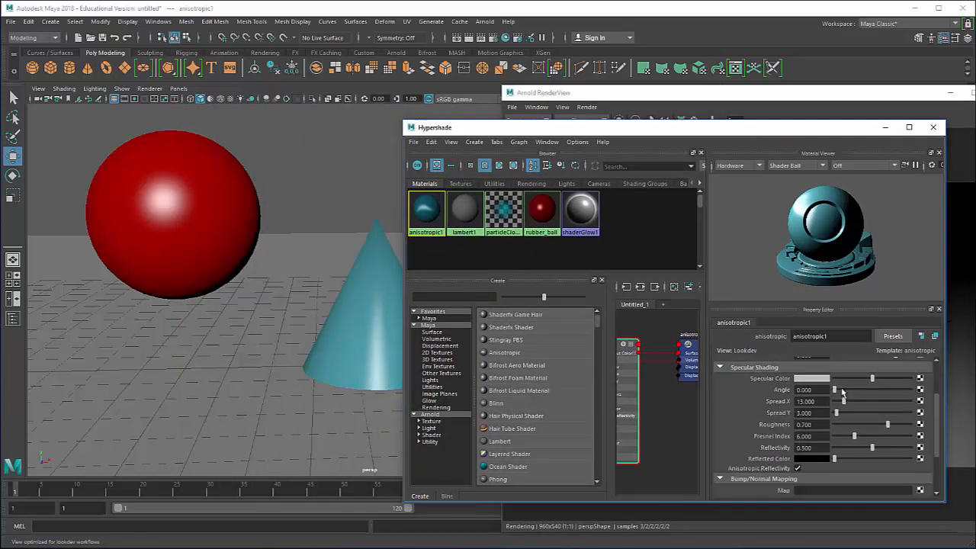
pyautogui.moveTo(872, 379); pyautogui.dragTo(857, 401)
pyautogui.moveTo(729, 129); pyautogui.dragTo(771, 139)
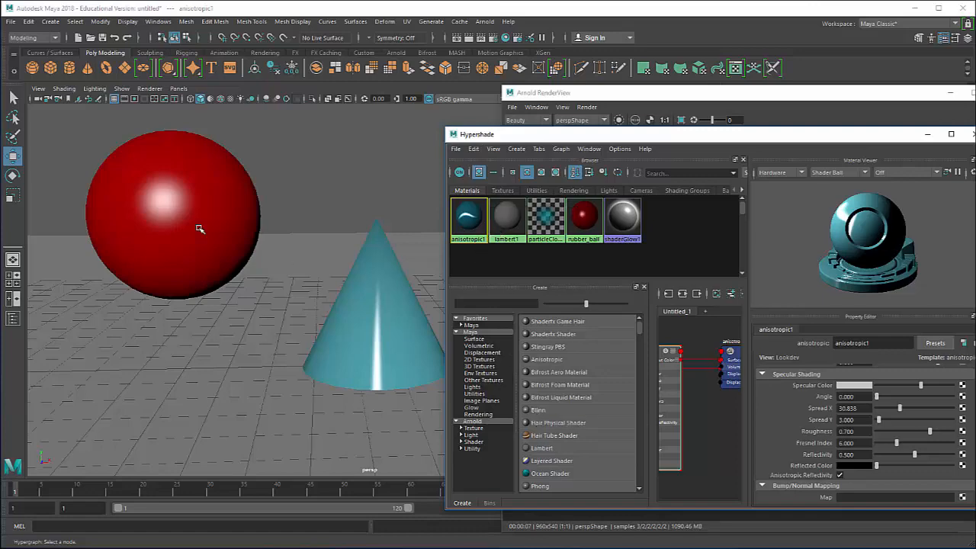
# - Create a second polygon sphere, enlarge it to about the red sphere's size and place it above the plane behind the cone
pyautogui.click(32, 68)
pyautogui.scroll(-3, 282, 248)
pyautogui.scroll(-2, 260, 344)
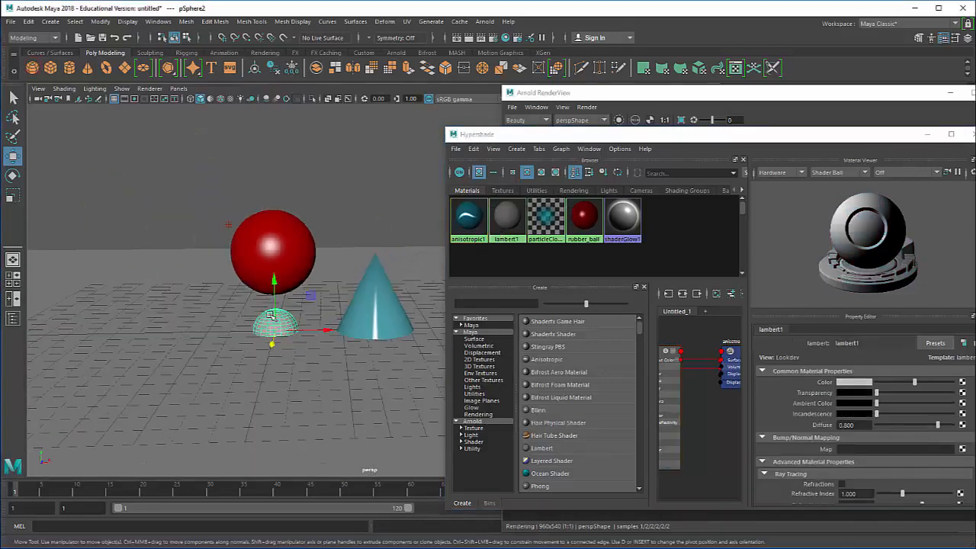
pyautogui.moveTo(273, 305); pyautogui.dragTo(279, 273)
pyautogui.press('r')
pyautogui.press('w')
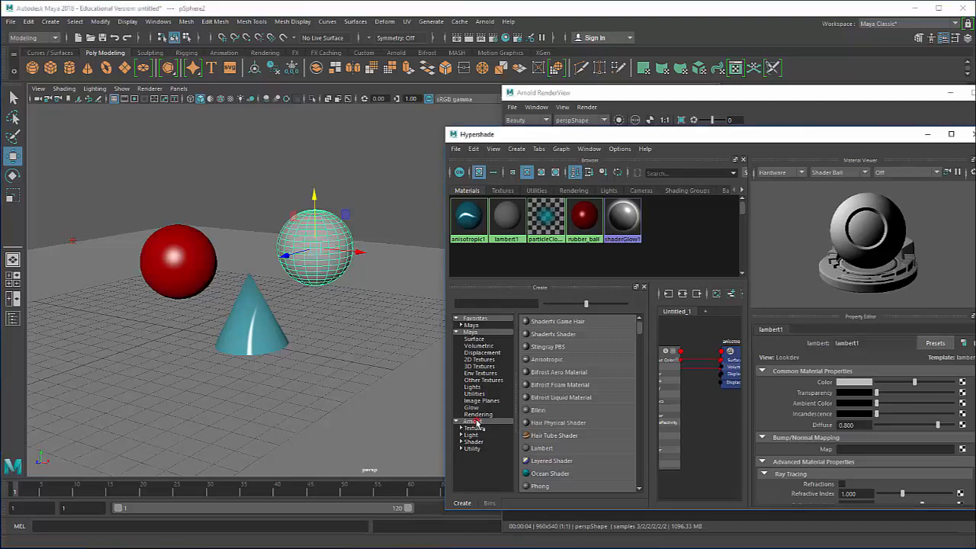
# - Search the Arnold nodes for "aista" and create an aiStandardSurface material
pyautogui.click(472, 422)
pyautogui.scroll(-4, 552, 476)
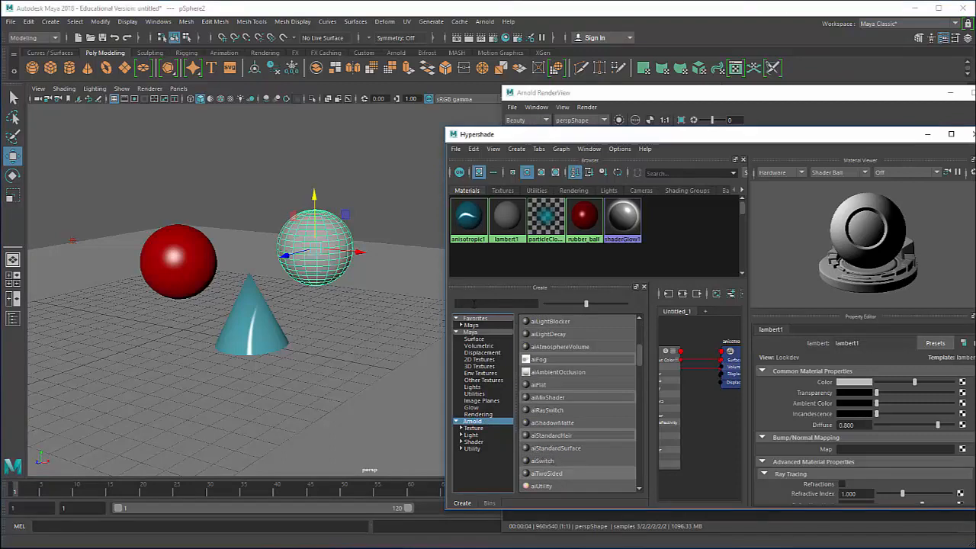
pyautogui.click(471, 303)
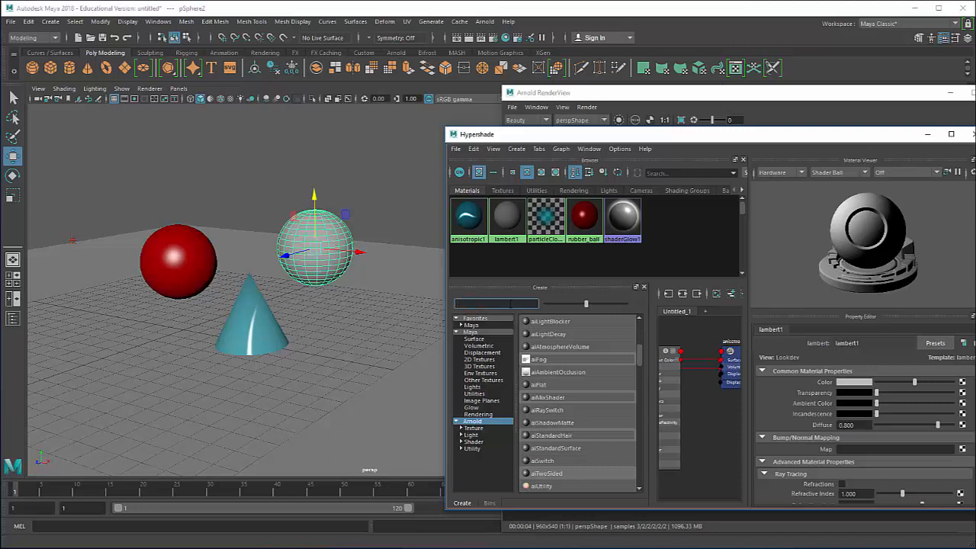
pyautogui.write('aista')
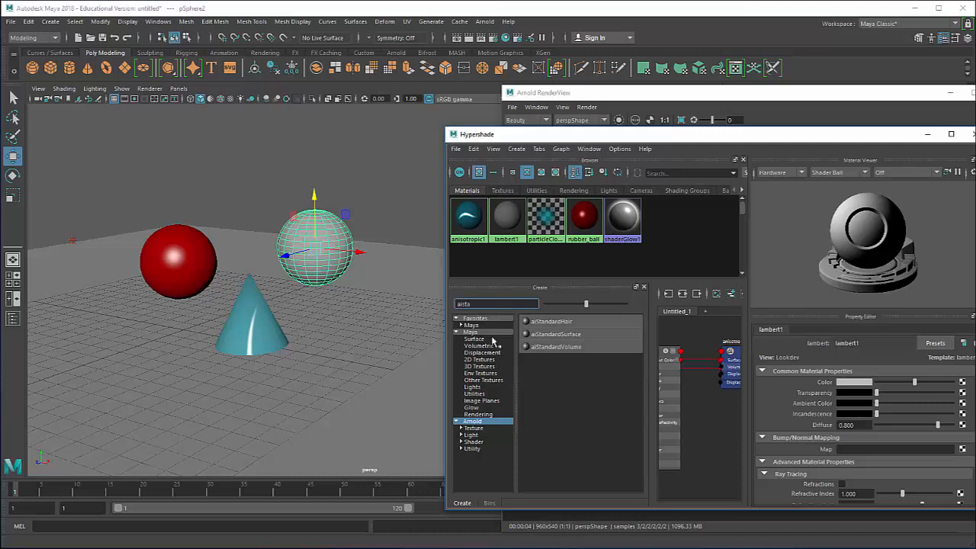
pyautogui.click(557, 338)
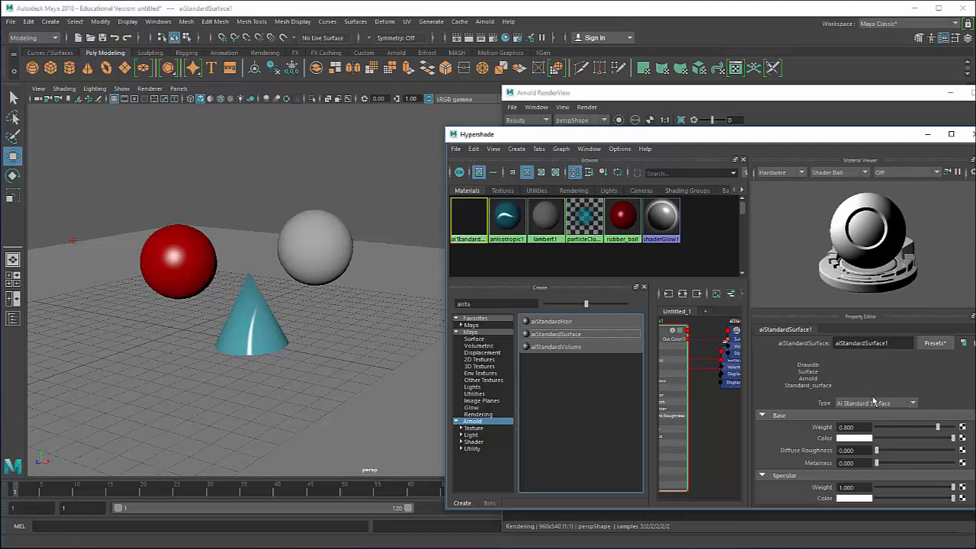
# - Examine the aiStandardSurface attributes, including the Base, Specular, Transmission and Subsurface sections
pyautogui.scroll(-3, 857, 422)
pyautogui.scroll(-3, 857, 422)
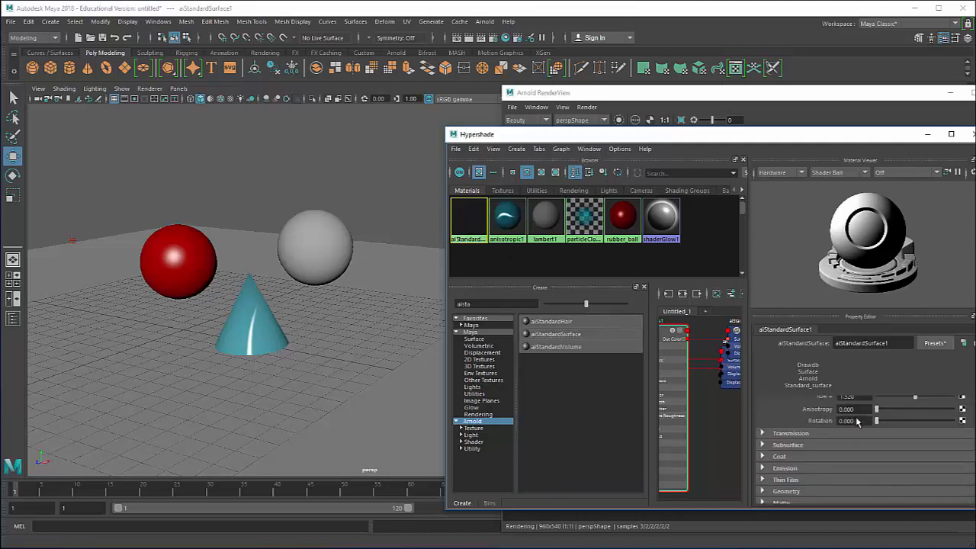
pyautogui.click(806, 437)
pyautogui.scroll(3, 805, 434)
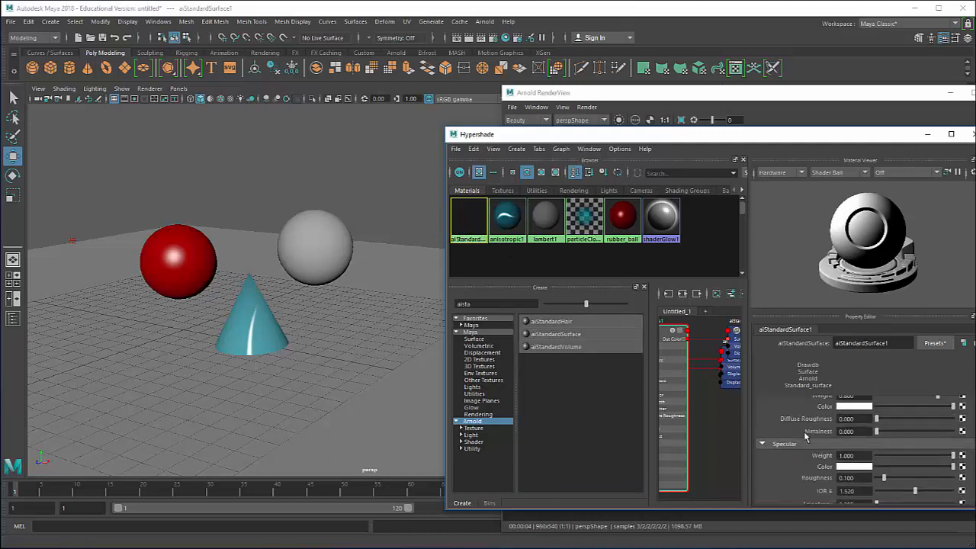
pyautogui.scroll(-4, 806, 436)
pyautogui.click(796, 466)
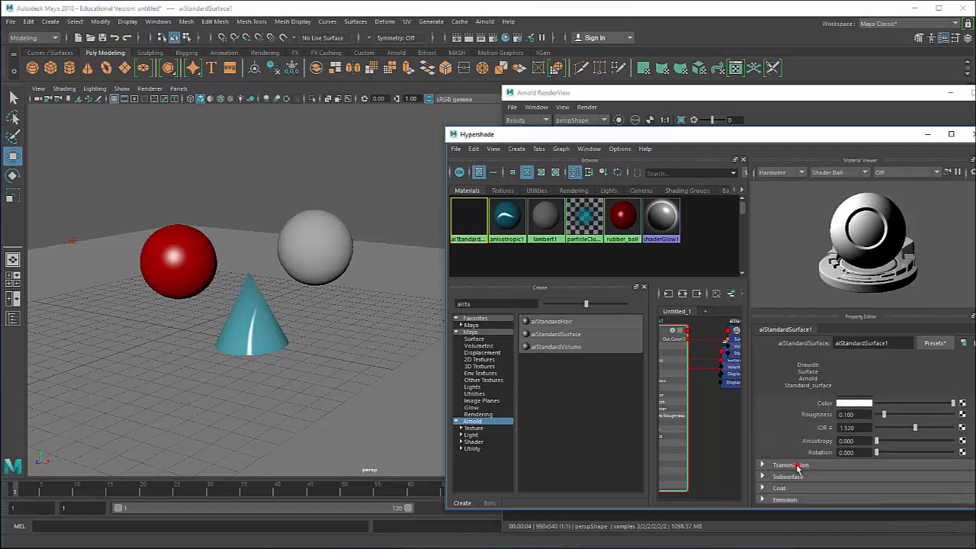
pyautogui.scroll(-1, 797, 466)
pyautogui.click(796, 444)
pyautogui.scroll(-1, 796, 448)
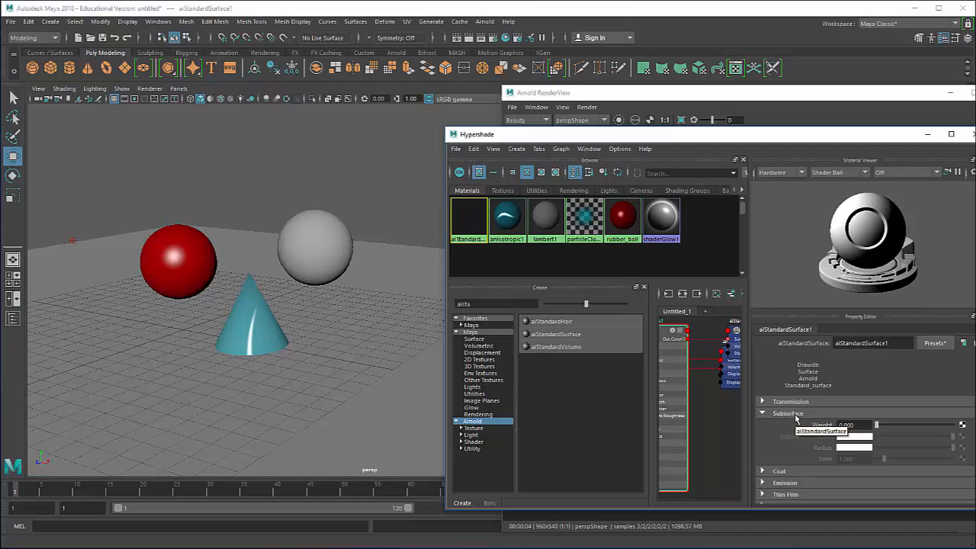
pyautogui.click(793, 414)
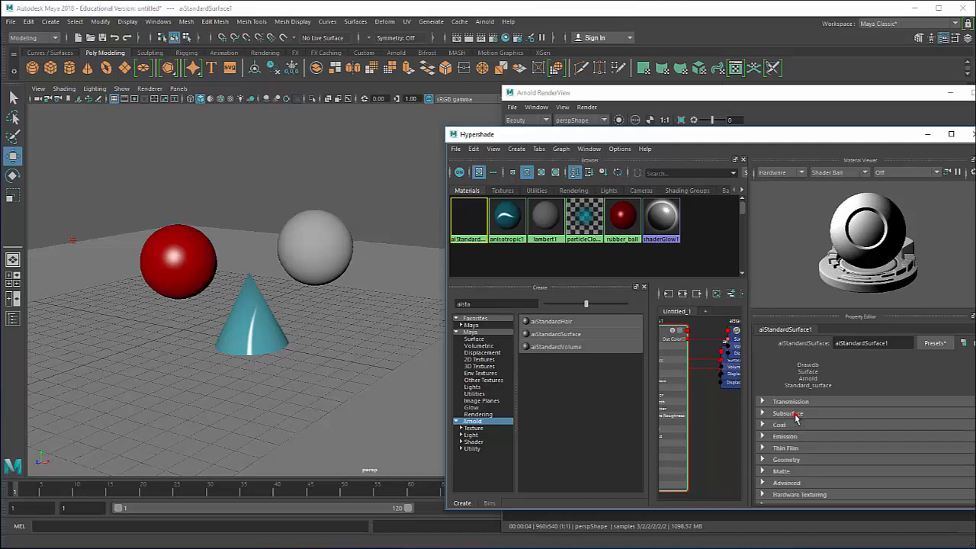
pyautogui.scroll(3, 798, 448)
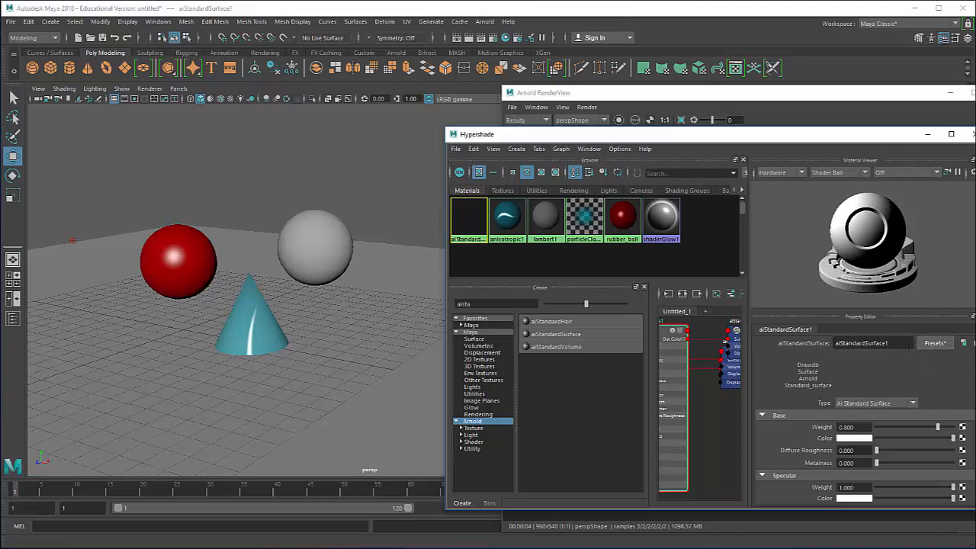
# - Replace the aiStandardSurface settings with the Chrome preset and assign the material to the new gray sphere
pyautogui.click(934, 344)
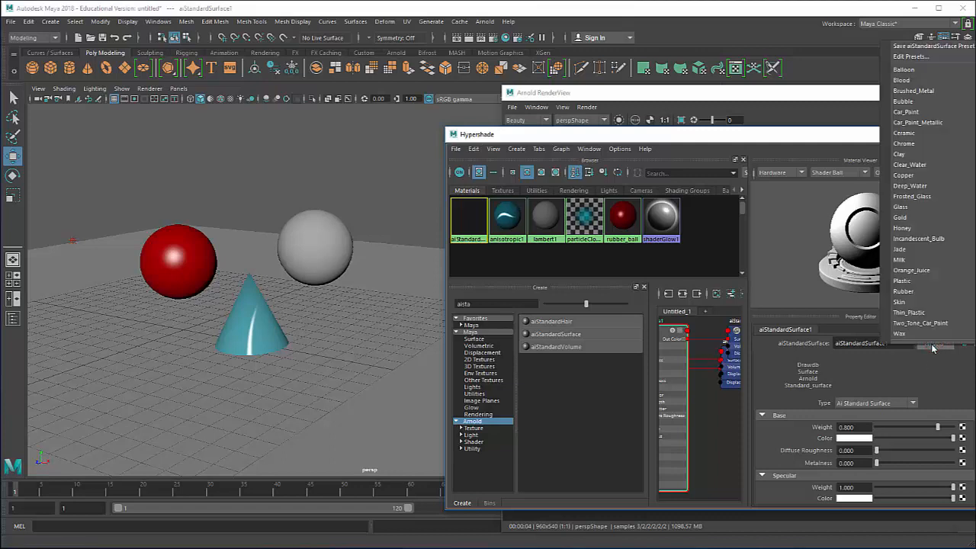
pyautogui.moveTo(902, 84)
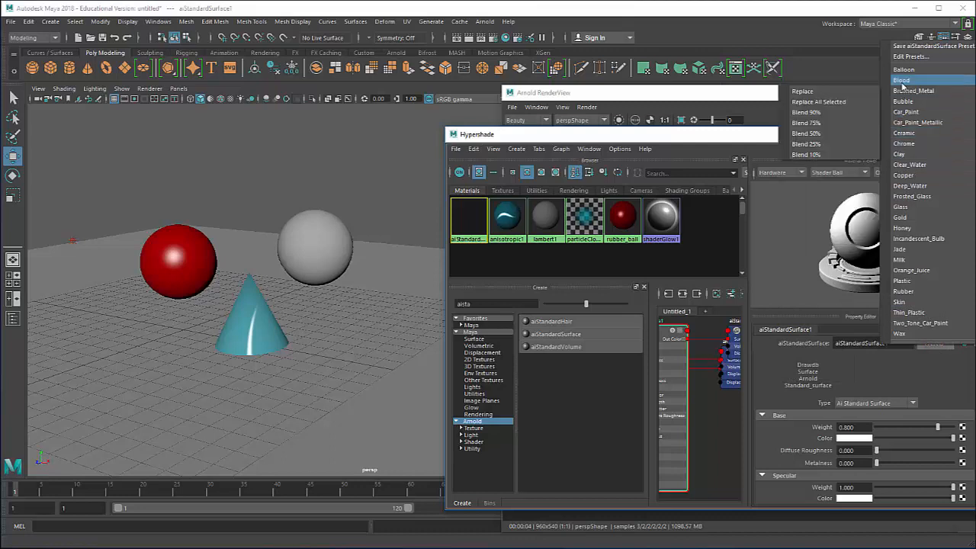
pyautogui.moveTo(909, 132)
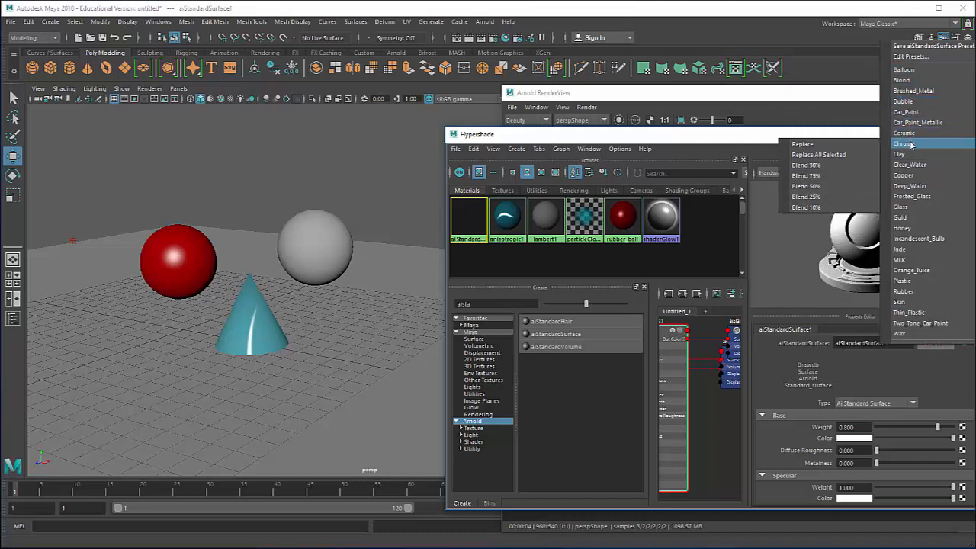
pyautogui.click(852, 144)
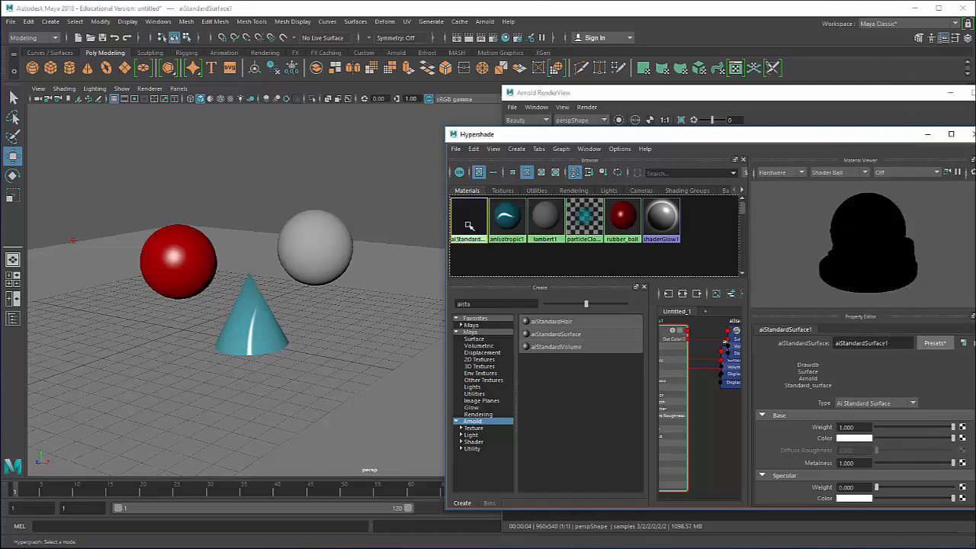
pyautogui.moveTo(468, 231); pyautogui.dragTo(325, 262, button='middle')
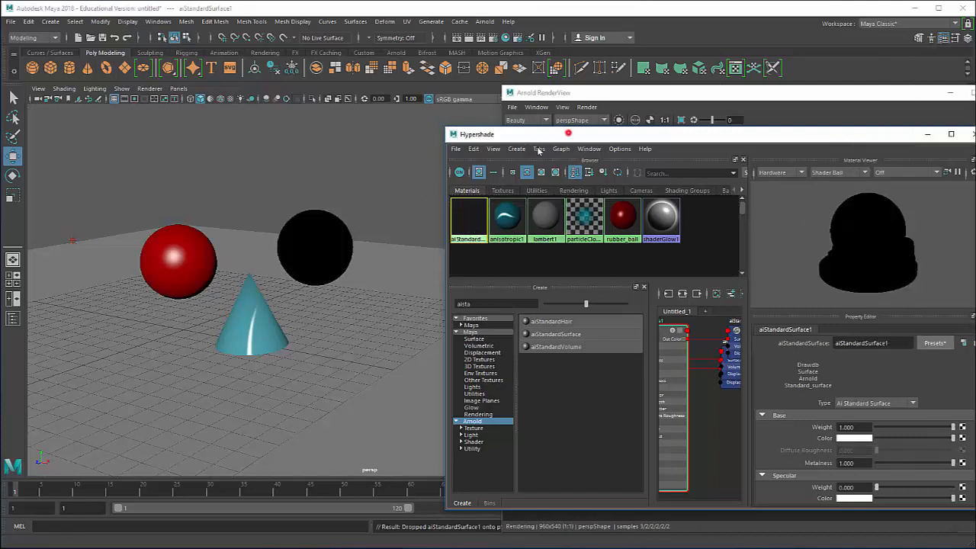
# - Move the Hypershade off the render, close it and examine the chrome sphere's reflections in the live render
pyautogui.moveTo(538, 134); pyautogui.dragTo(119, 103)
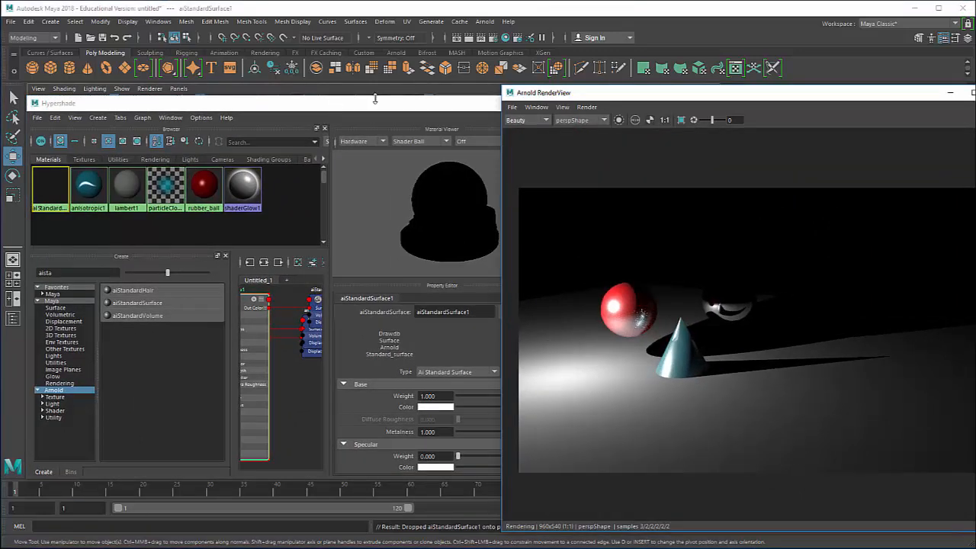
pyautogui.click(374, 98)
pyautogui.click(557, 99)
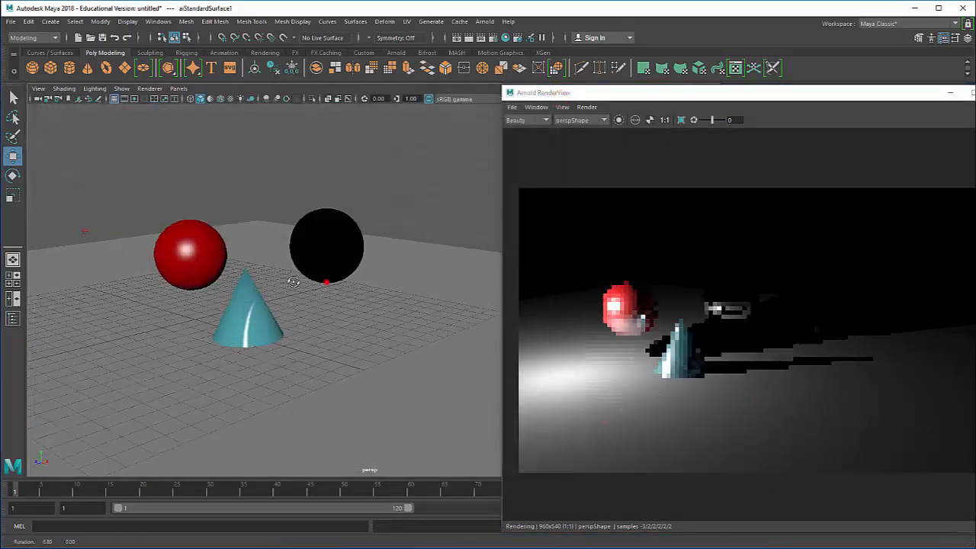
pyautogui.keyDown('alt'); pyautogui.moveTo(293, 282); pyautogui.dragTo(269, 323); pyautogui.keyUp('alt')
pyautogui.scroll(8, 350, 294)
pyautogui.scroll(-5, 352, 294)
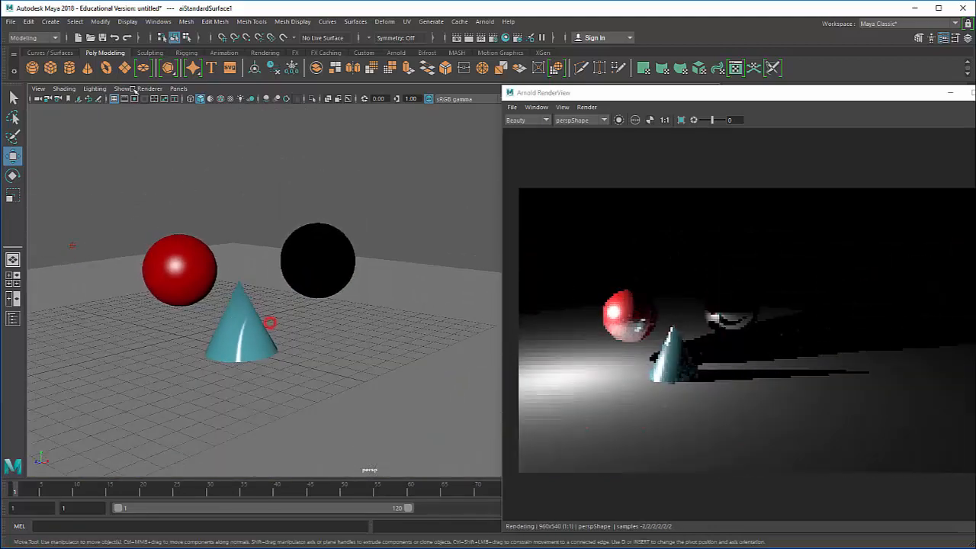
# - Create a third polygon sphere, scale it up about 2.2 times and place it beside the cone, in front of the chrome sphere
pyautogui.click(33, 69)
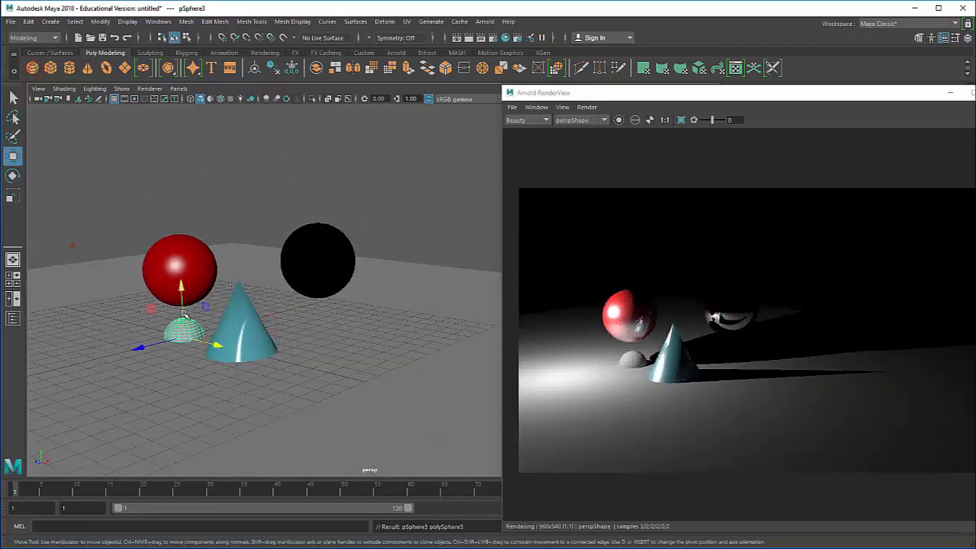
pyautogui.moveTo(184, 314); pyautogui.dragTo(414, 283)
pyautogui.press('e')
pyautogui.press('r')
pyautogui.press('w')
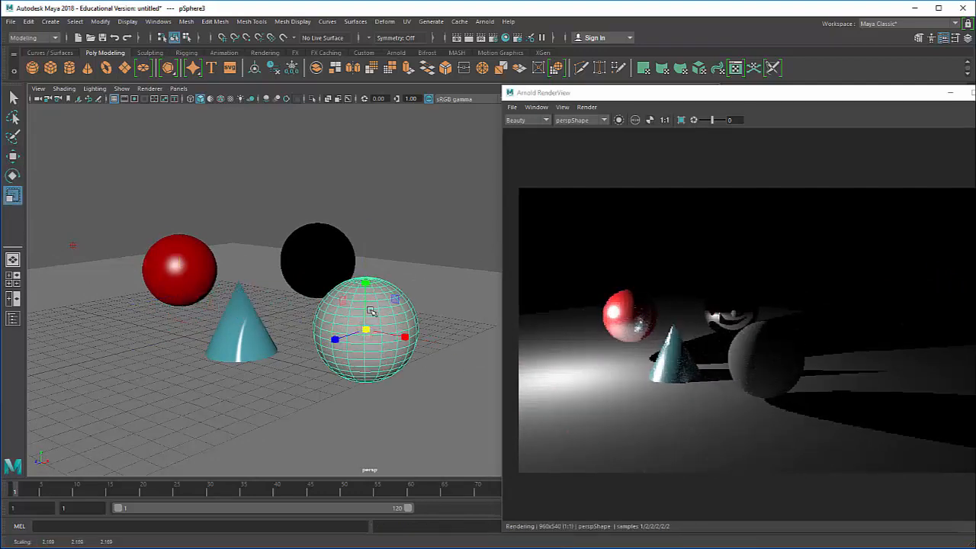
pyautogui.moveTo(366, 329); pyautogui.dragTo(328, 347)
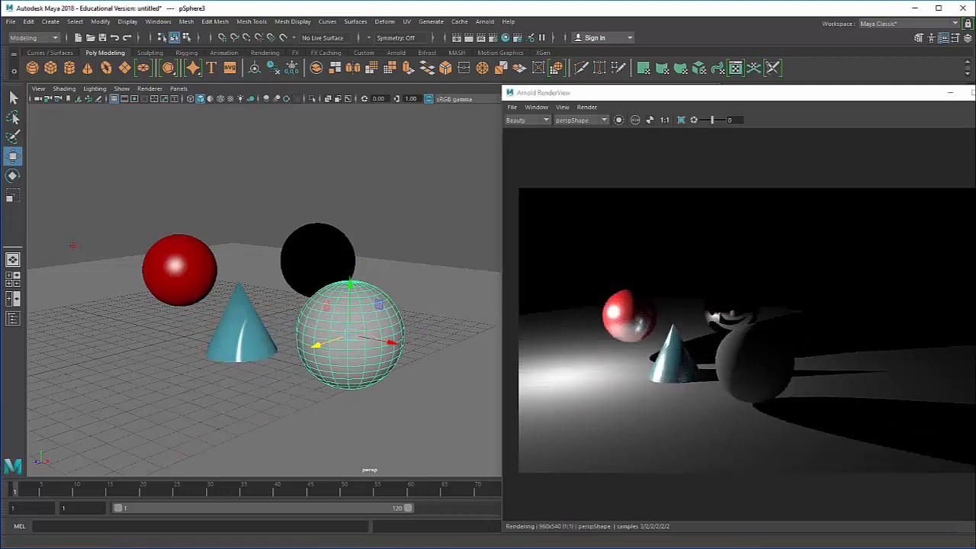
# - Create a second aiStandardSurface material in Hypershade and name it Gold
pyautogui.click(505, 37)
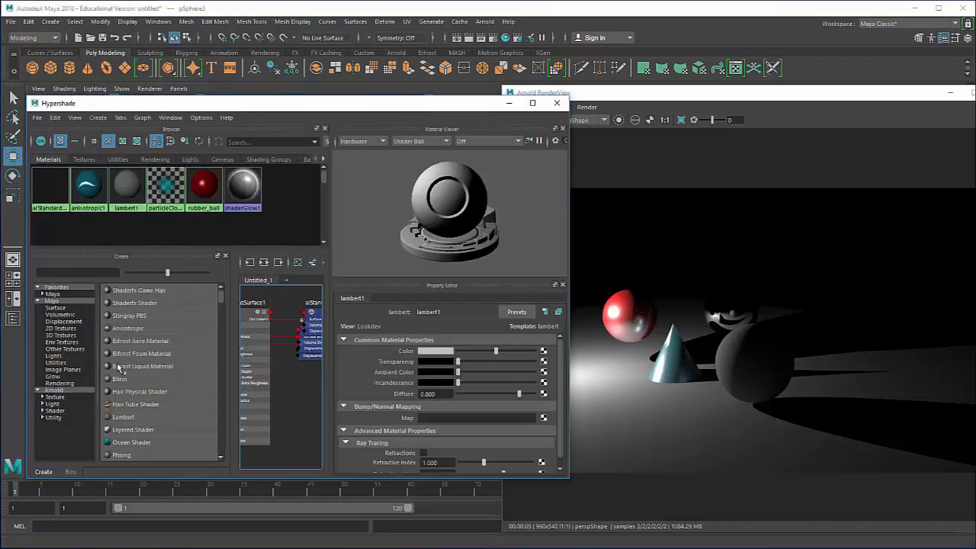
pyautogui.click(94, 272)
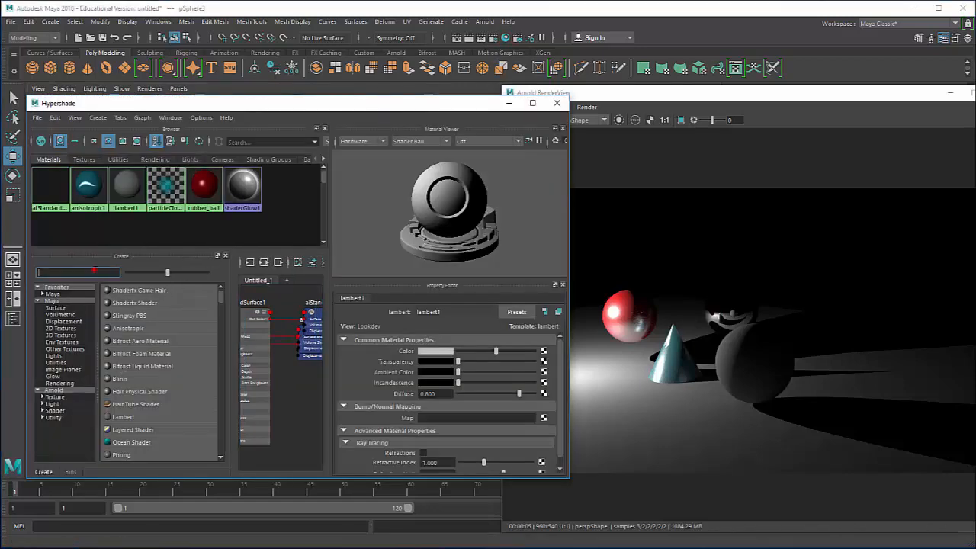
pyautogui.write('aist')
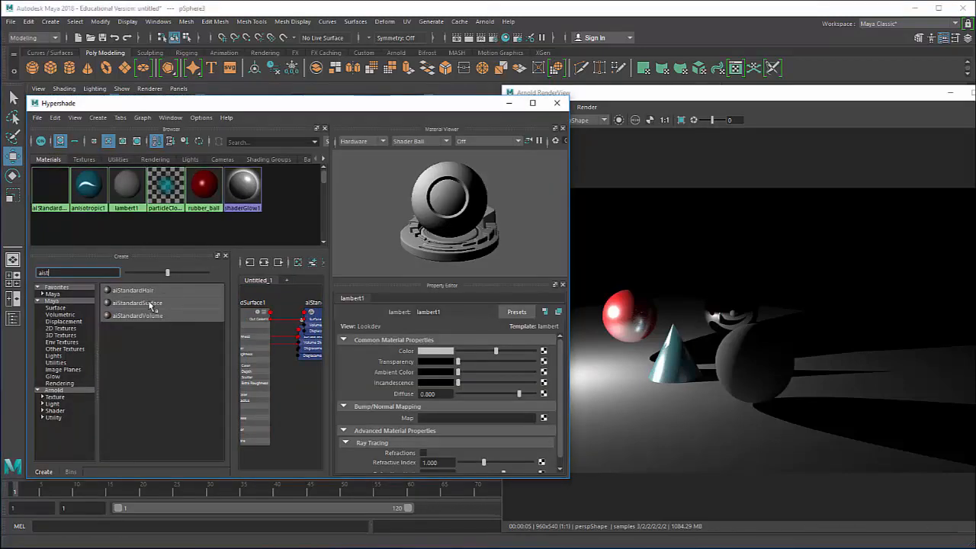
pyautogui.click(139, 302)
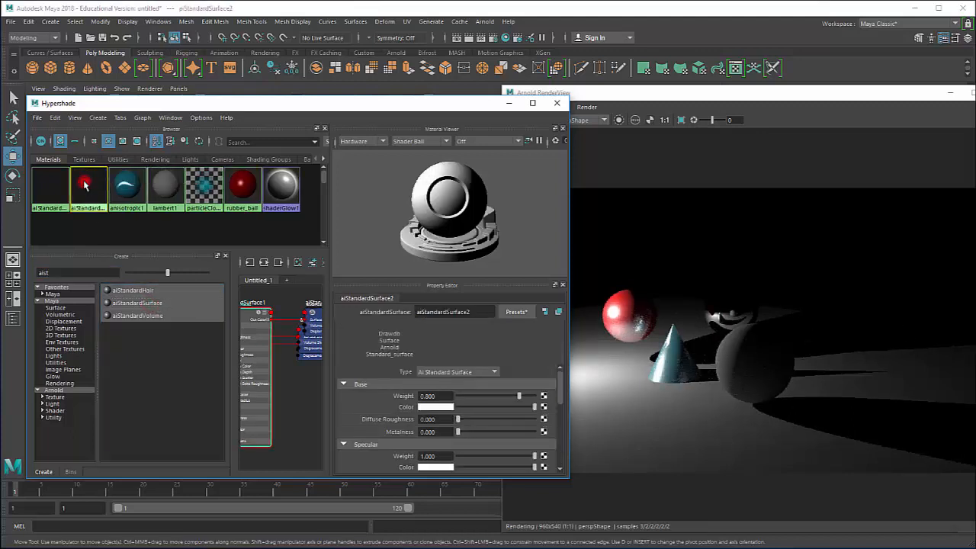
pyautogui.doubleClick(473, 311)
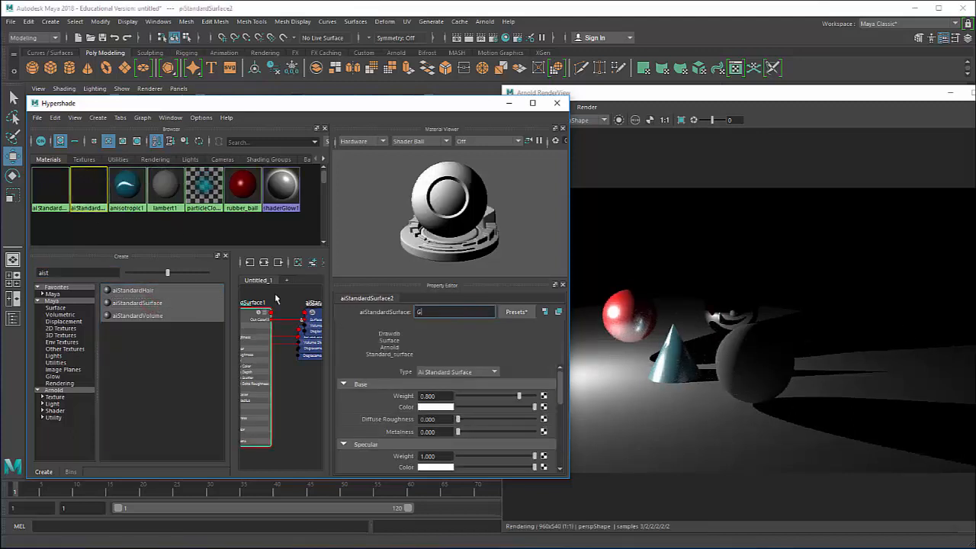
pyautogui.press('Return')
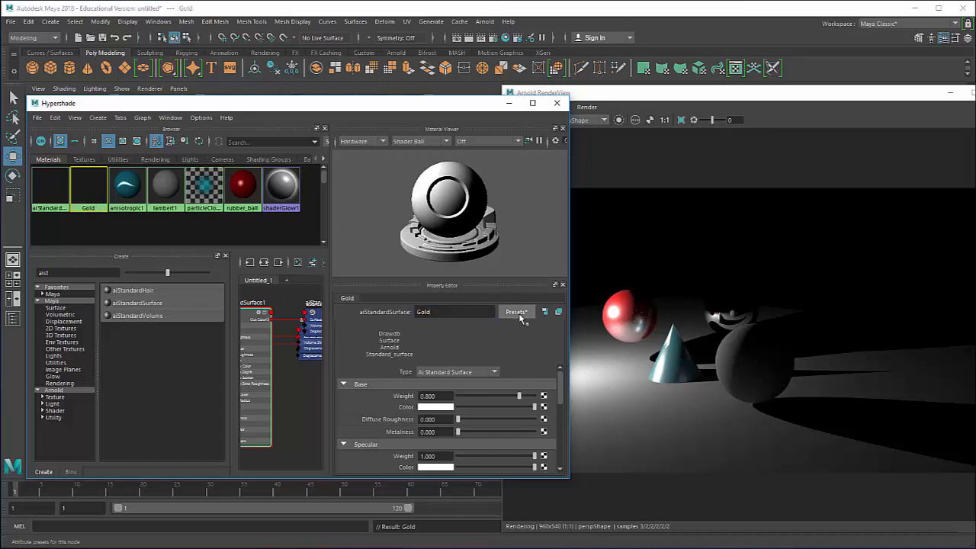
# - Replace the Gold material's settings with the Gold preset, assign it to the gray sphere beside the cone and close Hypershade
pyautogui.click(516, 311)
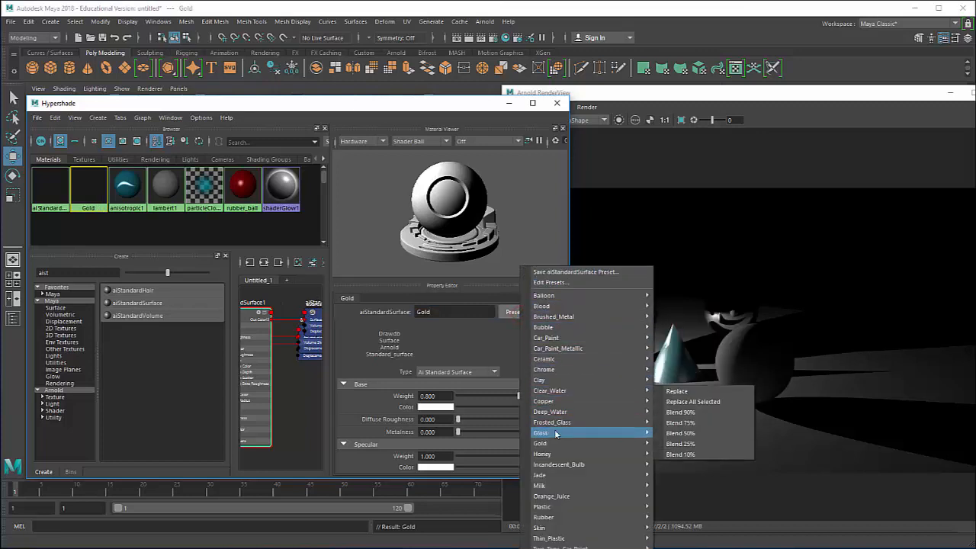
pyautogui.moveTo(559, 442)
pyautogui.click(690, 444)
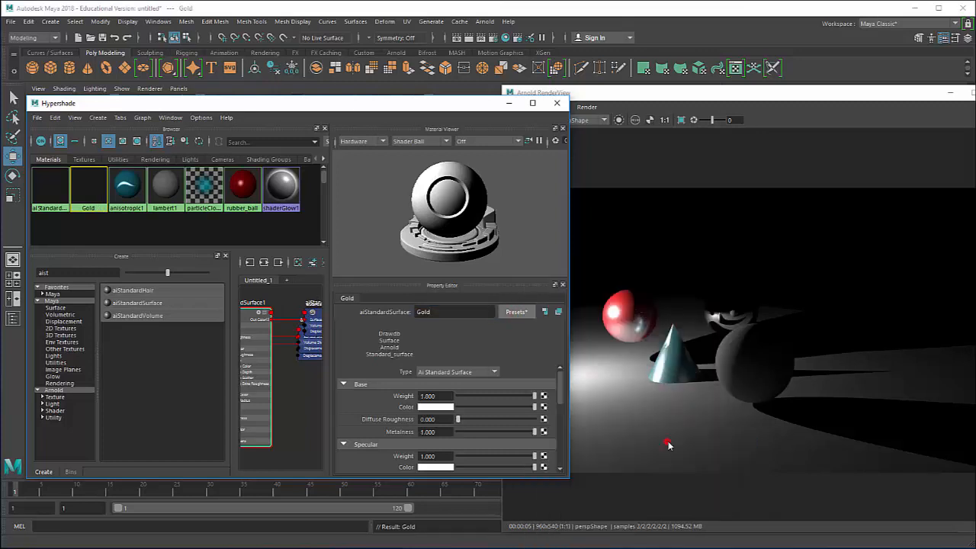
pyautogui.rightClick(87, 184)
pyautogui.click(131, 106)
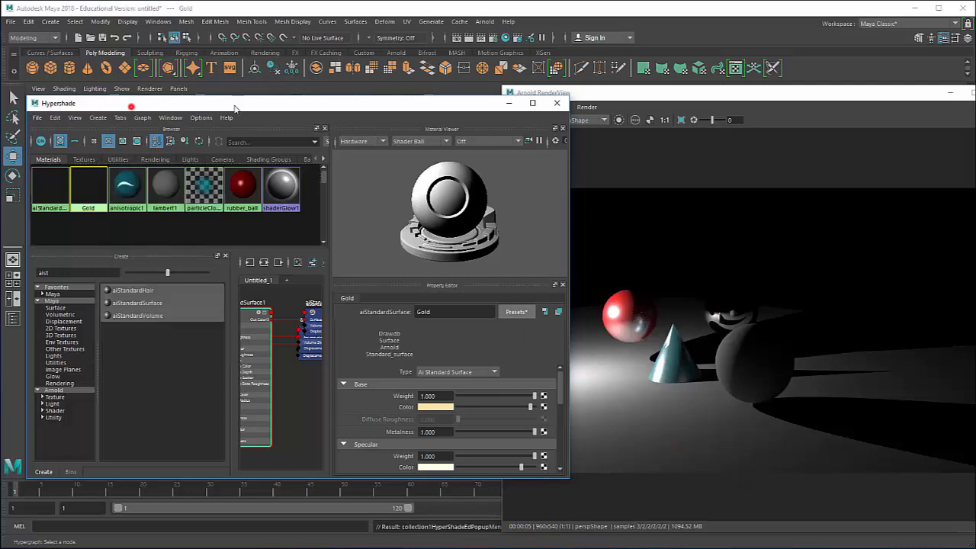
pyautogui.moveTo(385, 97); pyautogui.dragTo(725, 96)
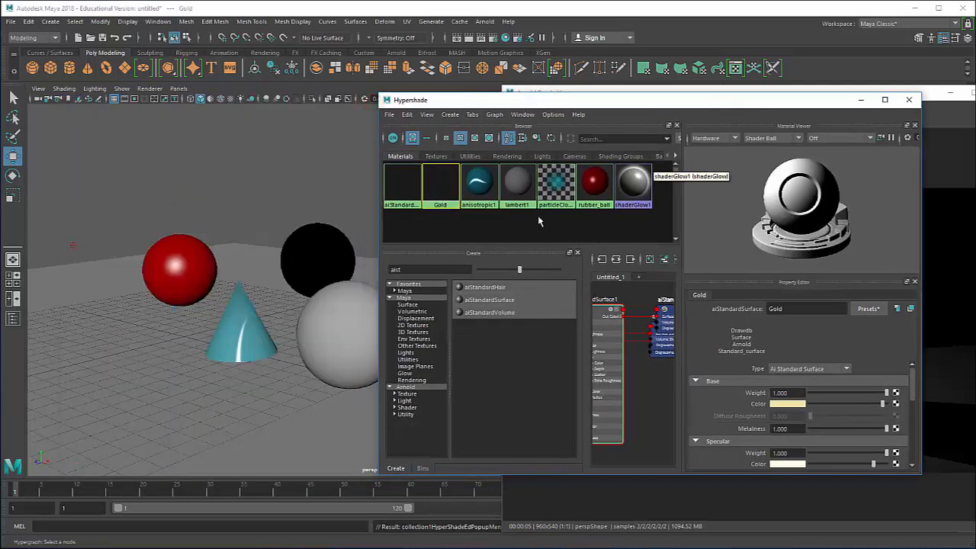
pyautogui.moveTo(440, 194); pyautogui.dragTo(353, 337, button='middle')
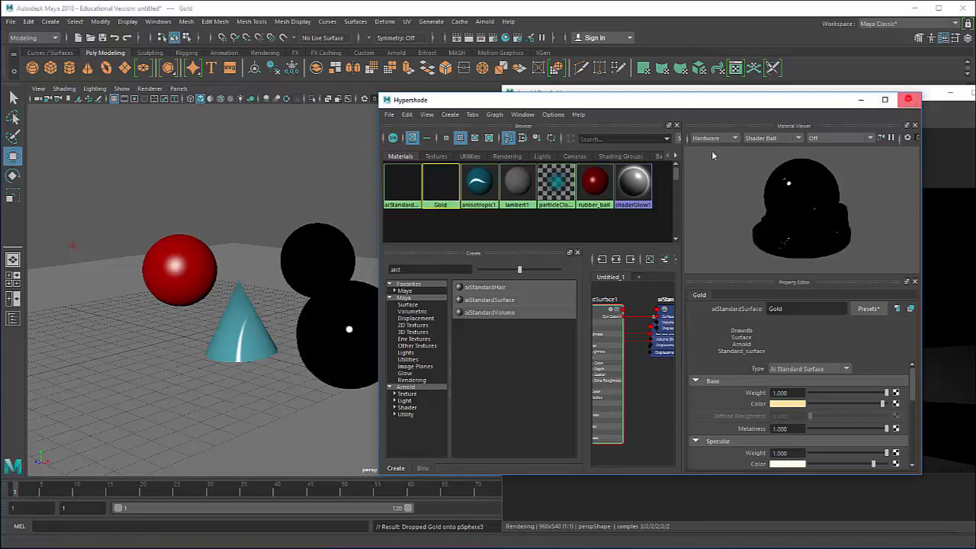
pyautogui.click(909, 99)
pyautogui.keyDown('alt'); pyautogui.moveTo(343, 320); pyautogui.dragTo(317, 298); pyautogui.keyUp('alt')
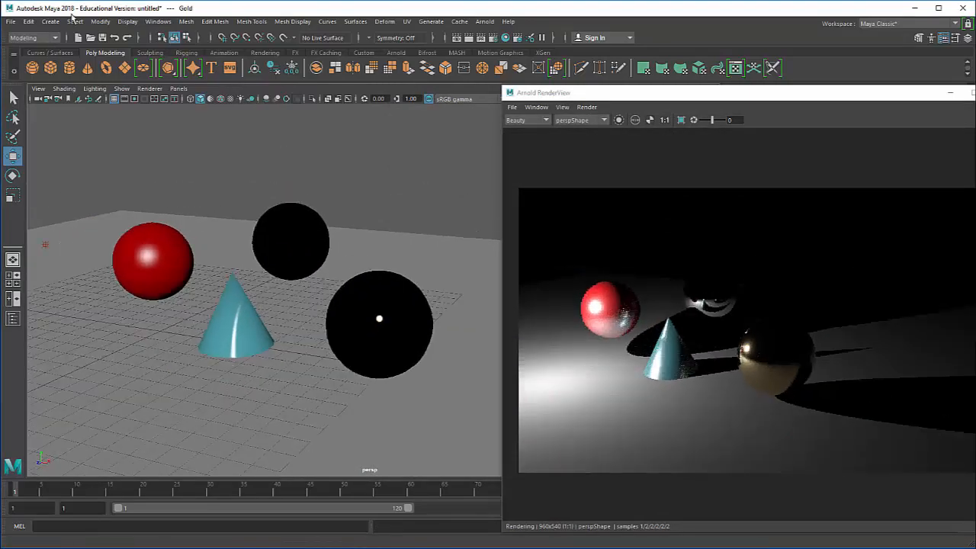
# - Try an ambient light raised above the objects with intensity 500, and delete it
pyautogui.click(54, 21)
pyautogui.moveTo(78, 81)
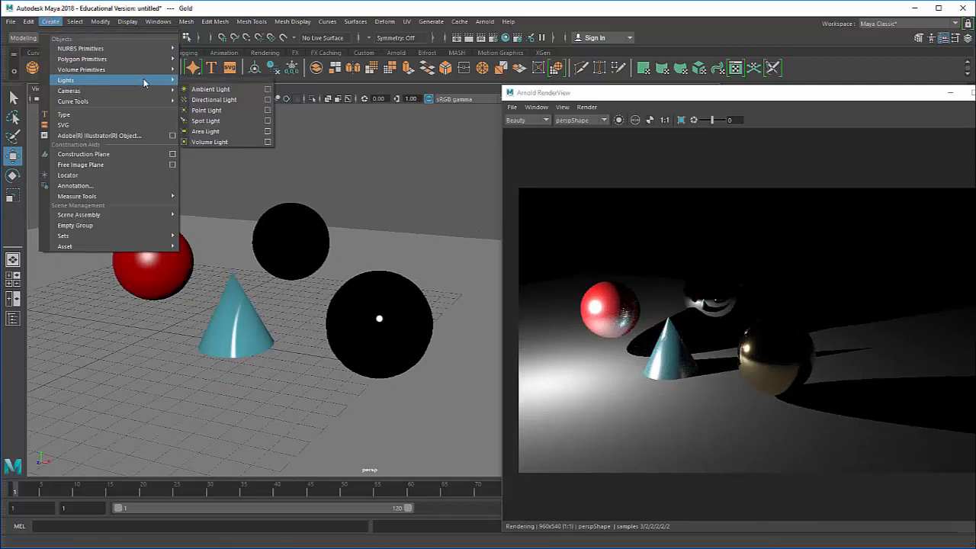
pyautogui.click(221, 88)
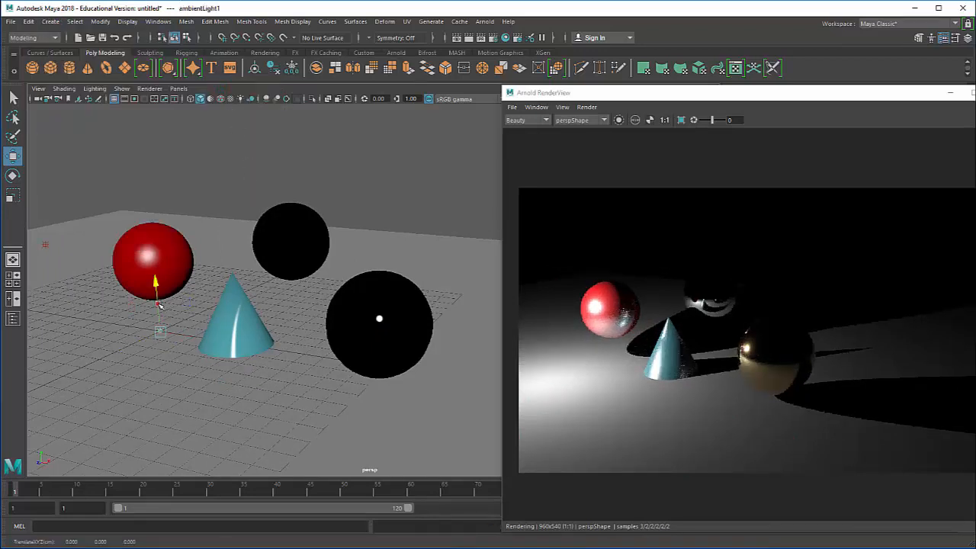
pyautogui.moveTo(157, 302); pyautogui.dragTo(185, 157)
pyautogui.moveTo(803, 100); pyautogui.dragTo(613, 105)
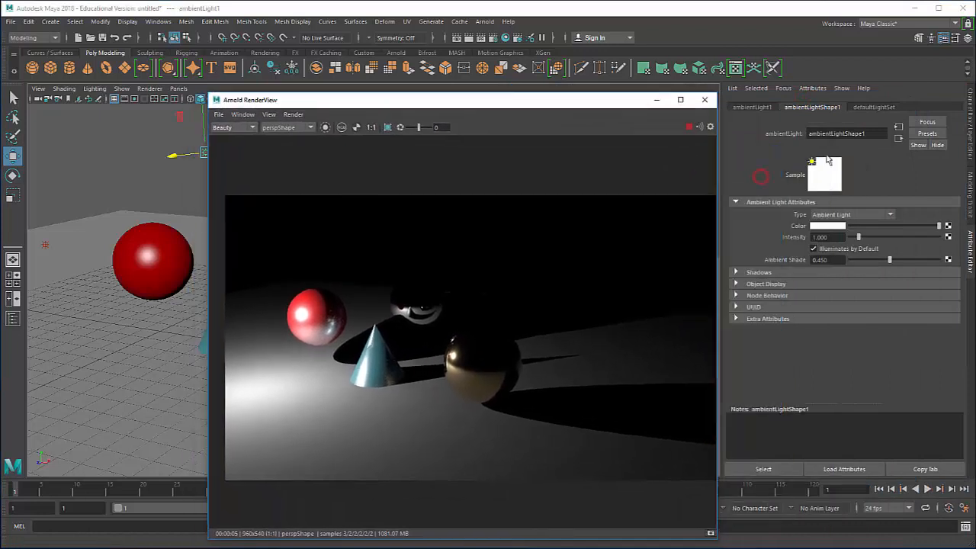
pyautogui.click(831, 237)
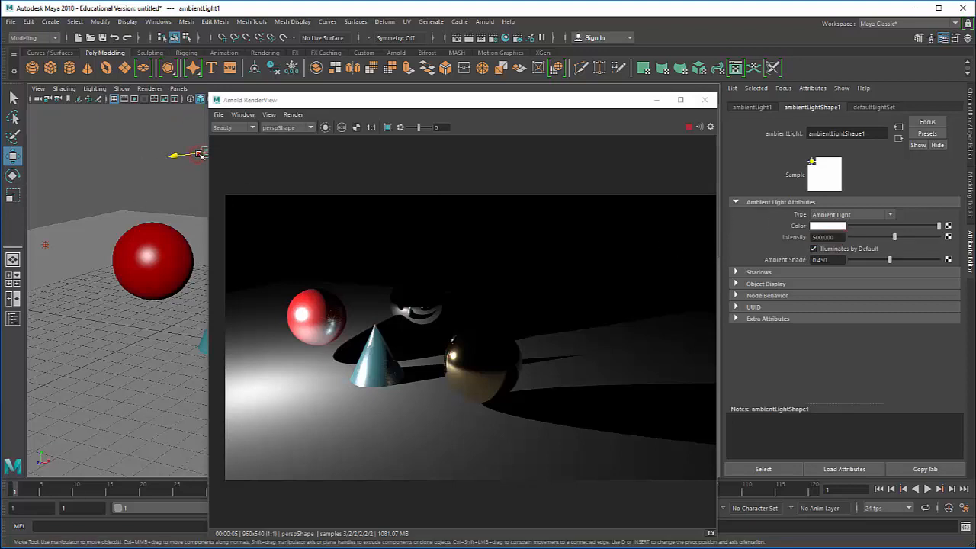
pyautogui.click(202, 155)
pyautogui.click(190, 147)
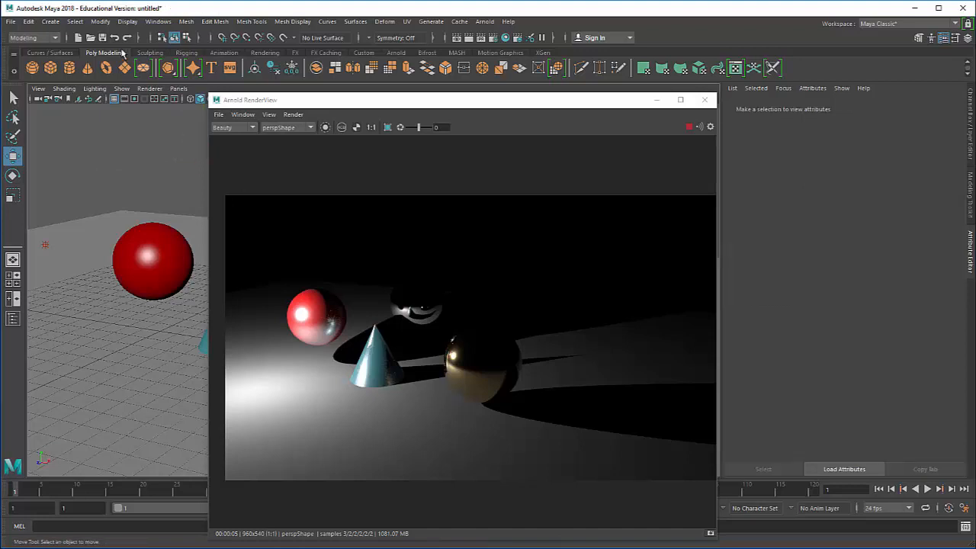
# - Create a second point light and set its intensity to 300
pyautogui.click(50, 22)
pyautogui.moveTo(80, 91)
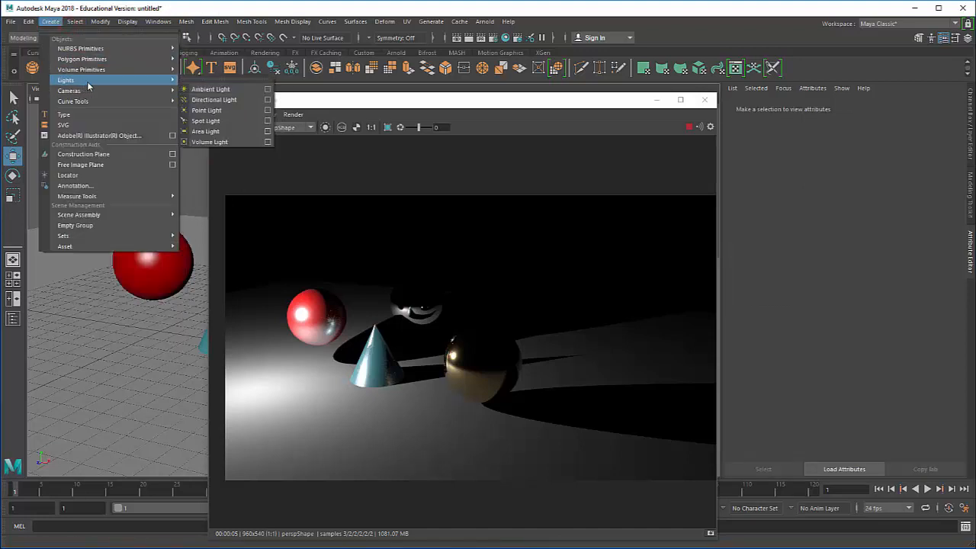
pyautogui.click(218, 108)
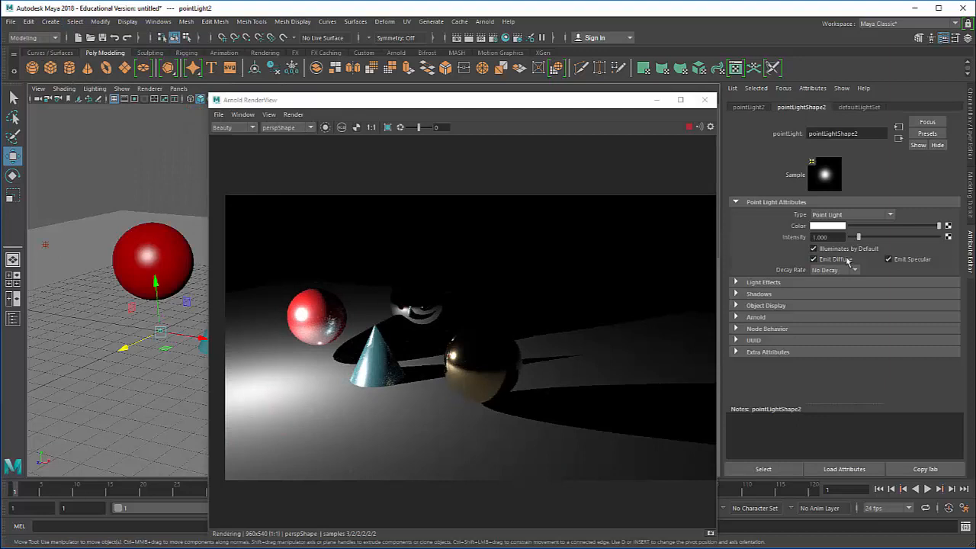
pyautogui.write('300')
pyautogui.press('Return')
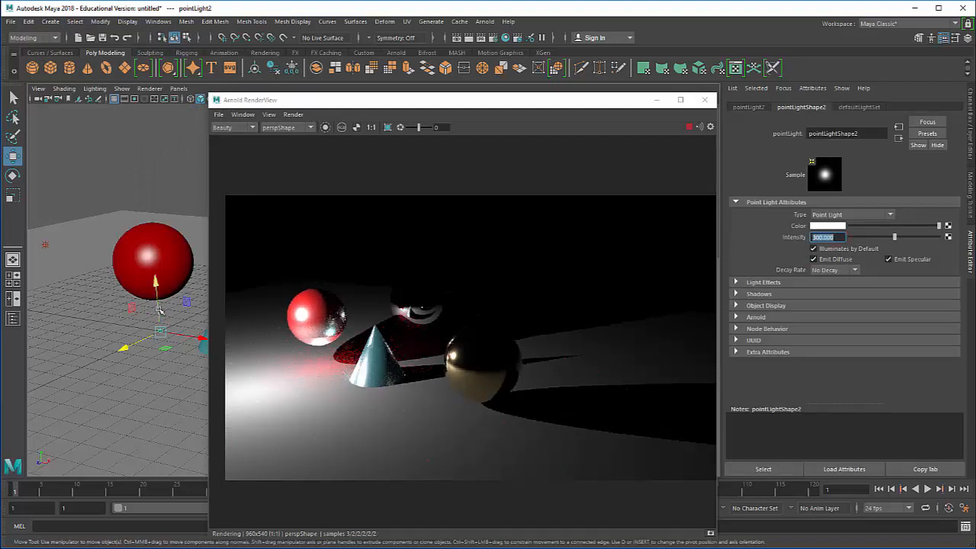
# - Raise the new point light and position it above the objects, between the cone and the chrome sphere, checking the live render
pyautogui.moveTo(160, 309); pyautogui.dragTo(162, 189)
pyautogui.moveTo(303, 102); pyautogui.dragTo(581, 95)
pyautogui.moveTo(129, 197); pyautogui.dragTo(231, 246)
pyautogui.moveTo(238, 280); pyautogui.dragTo(266, 267)
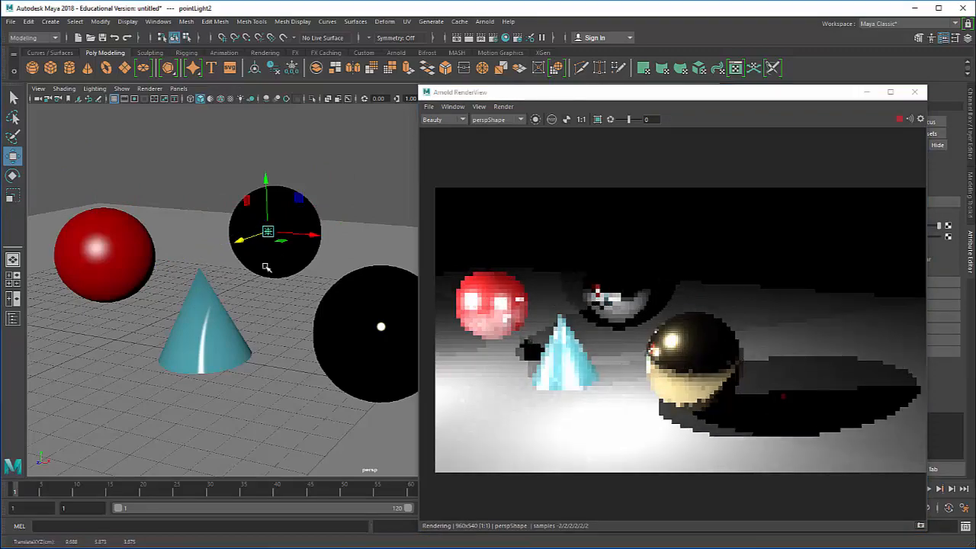
pyautogui.scroll(-3, 257, 265)
pyautogui.keyDown('alt'); pyautogui.moveTo(260, 322); pyautogui.dragTo(225, 264); pyautogui.keyUp('alt')
pyautogui.scroll(3, 224, 264)
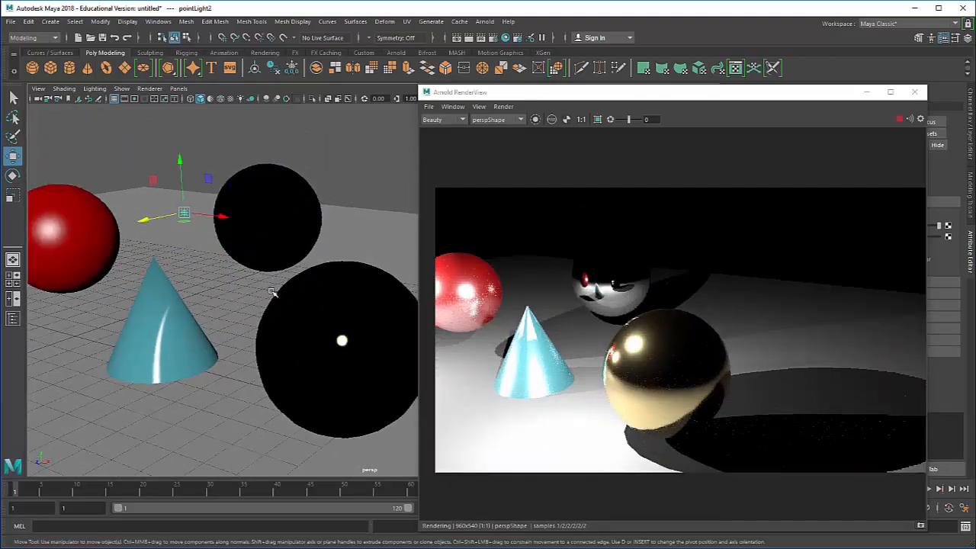
pyautogui.scroll(-2, 272, 292)
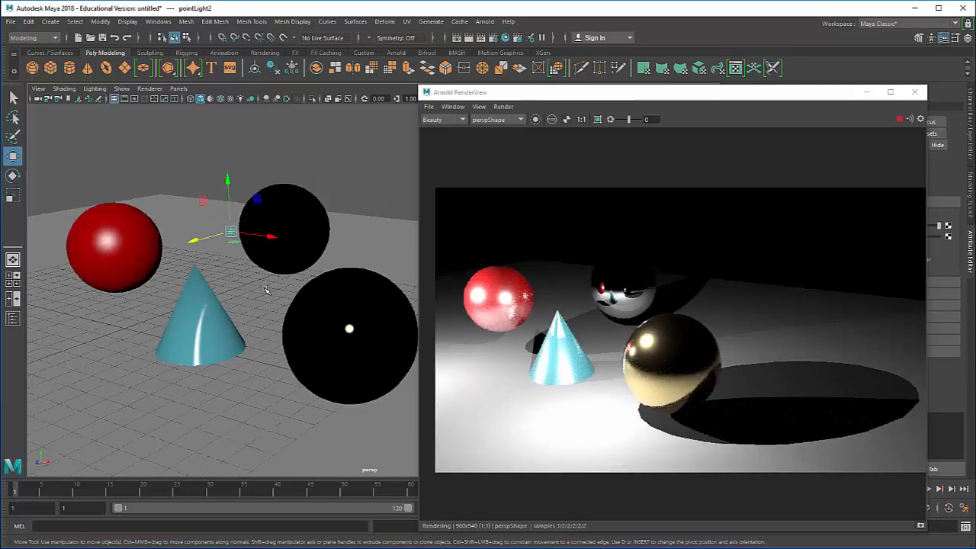
pyautogui.scroll(-4, 292, 268)
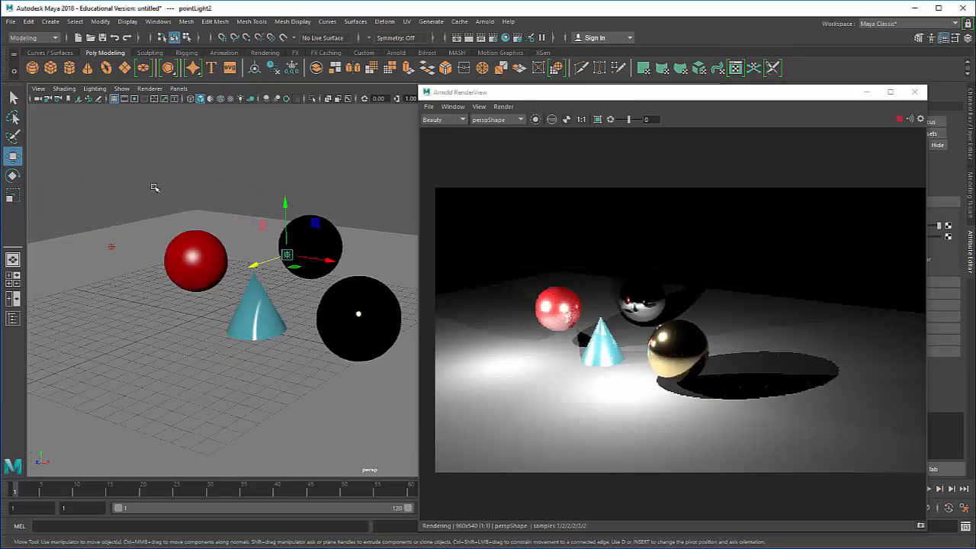
# - Create a fourth polygon sphere, scale it up and place it above the plane in front of the red sphere
pyautogui.click(33, 69)
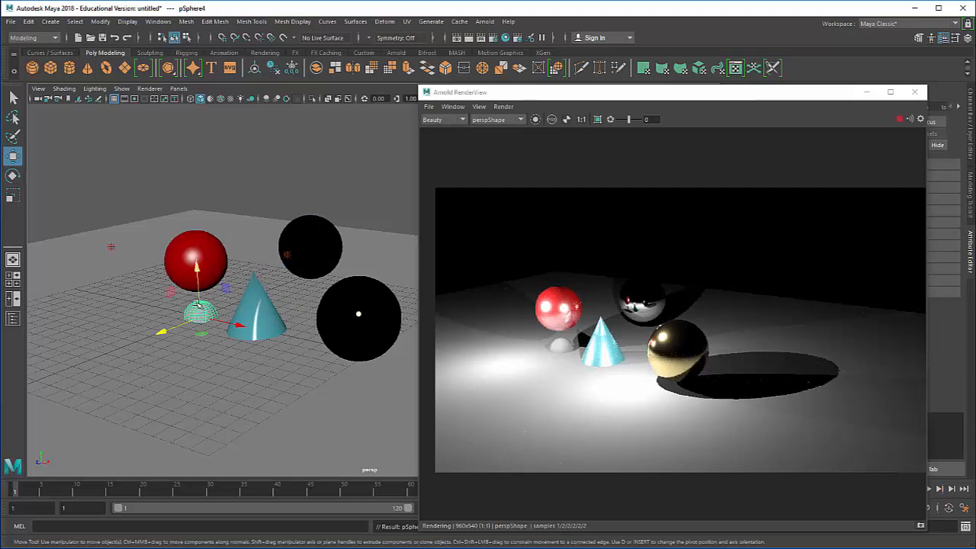
pyautogui.moveTo(197, 303); pyautogui.dragTo(123, 319)
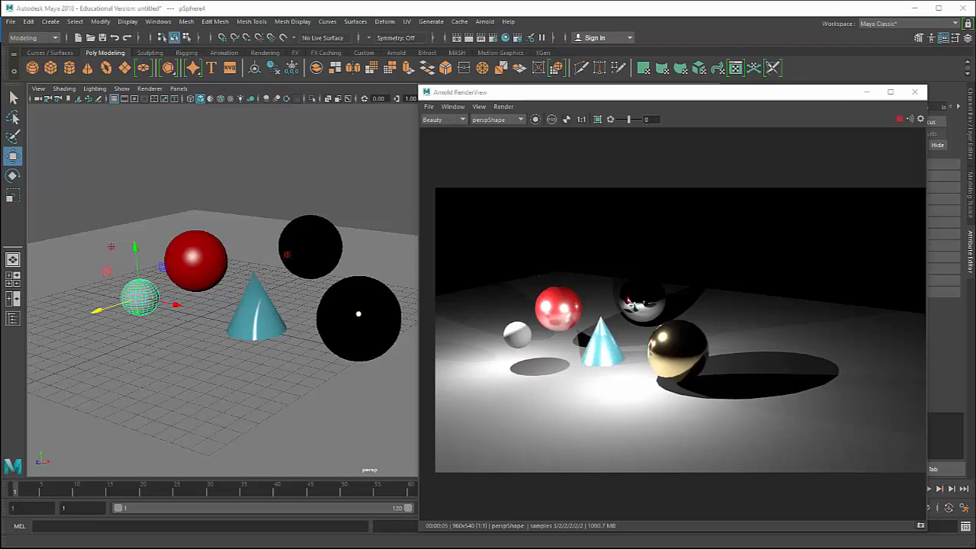
pyautogui.press('e')
pyautogui.press('r')
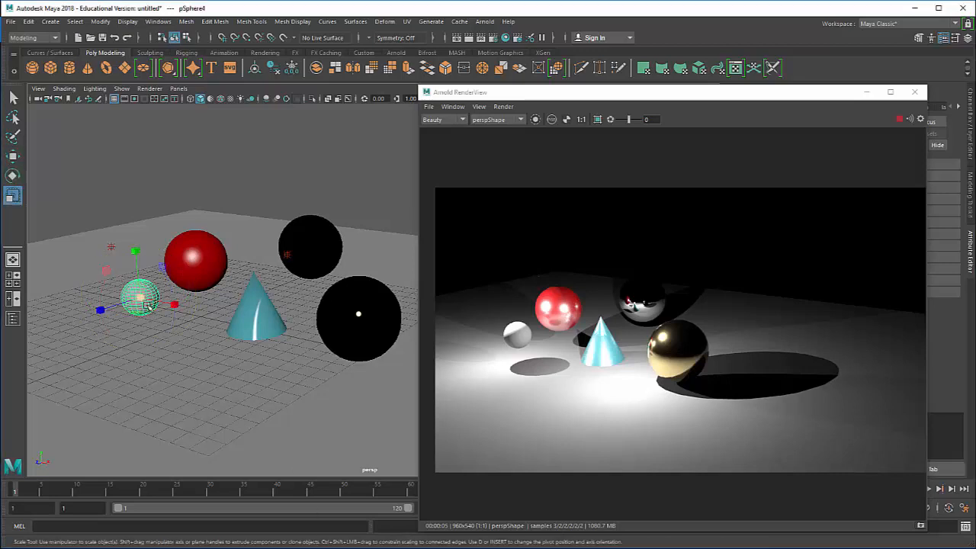
pyautogui.moveTo(150, 297); pyautogui.dragTo(85, 328)
pyautogui.press('w')
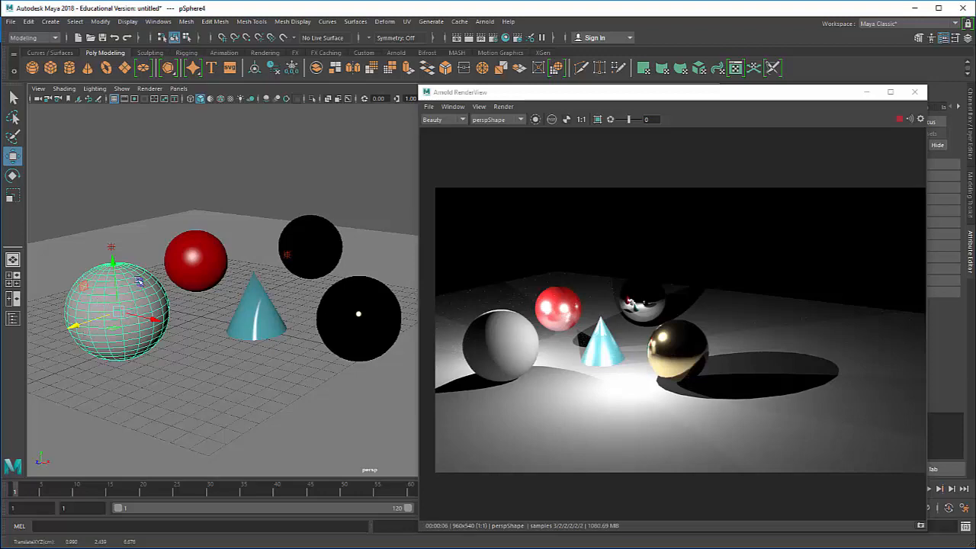
pyautogui.moveTo(92, 316); pyautogui.dragTo(96, 317)
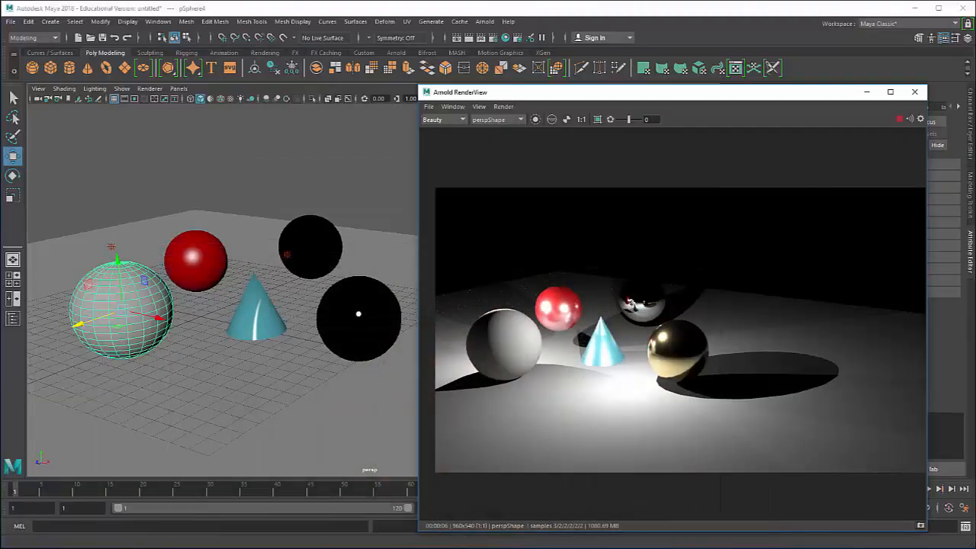
pyautogui.moveTo(107, 314); pyautogui.dragTo(129, 310)
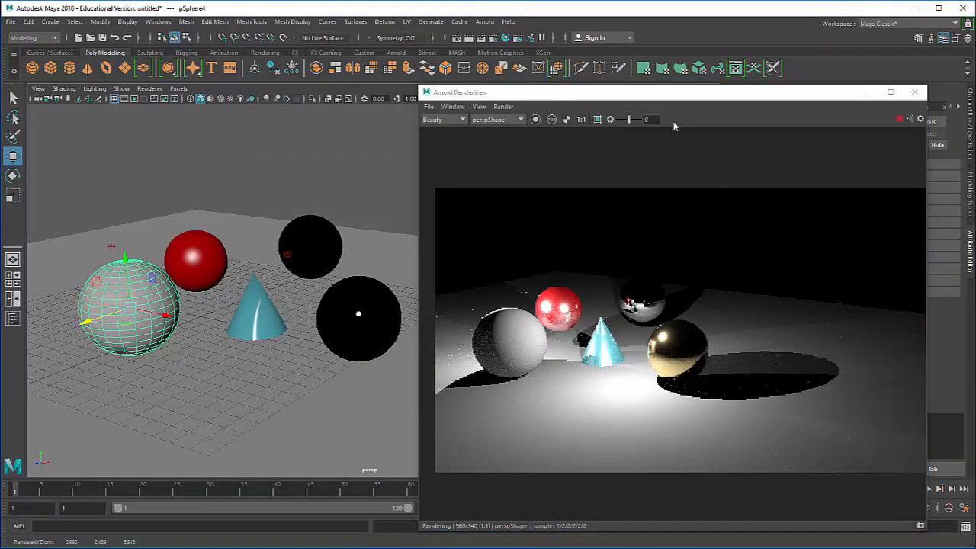
# - Create a Lambert material for the selected large sphere in front of the red one and name it cage
pyautogui.click(504, 38)
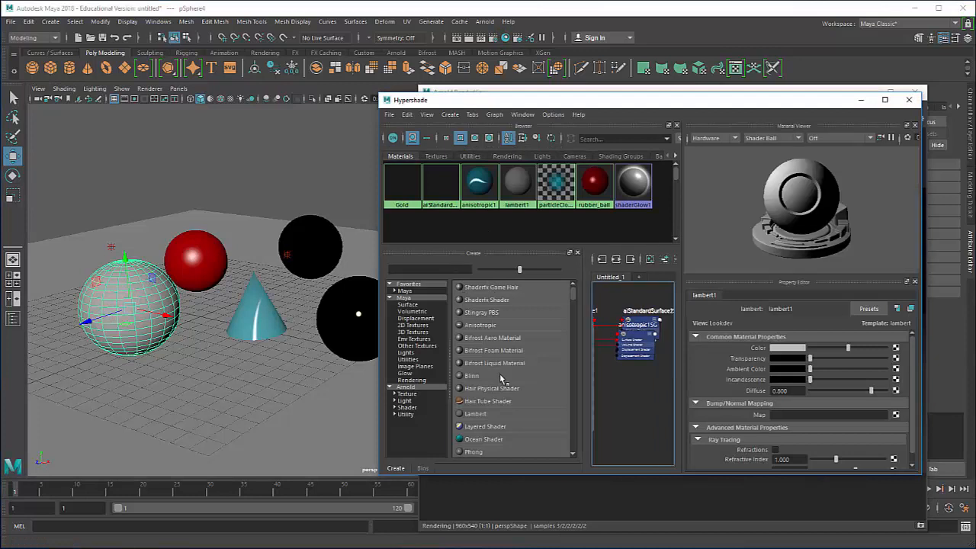
pyautogui.scroll(-1, 492, 385)
pyautogui.click(479, 376)
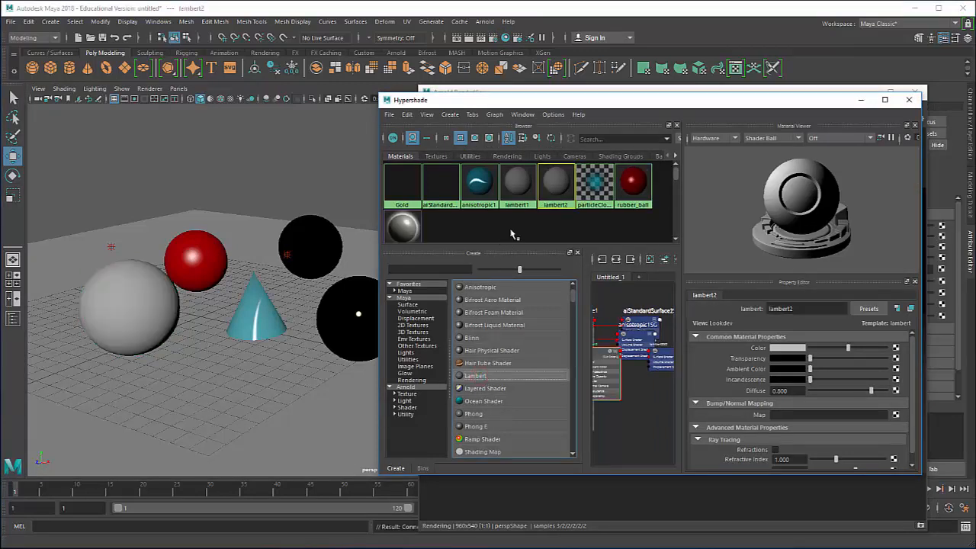
pyautogui.doubleClick(800, 309)
pyautogui.write('c')
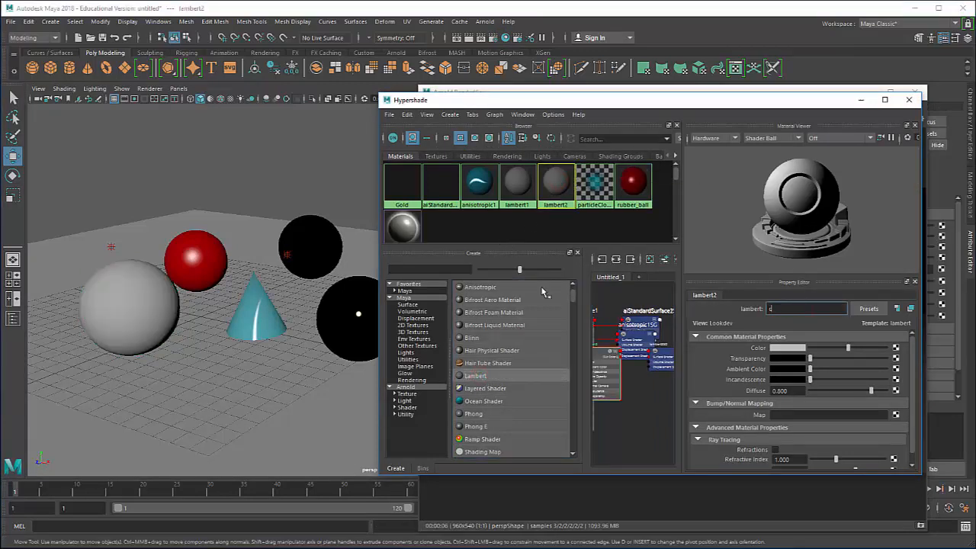
pyautogui.write('age')
pyautogui.press('Return')
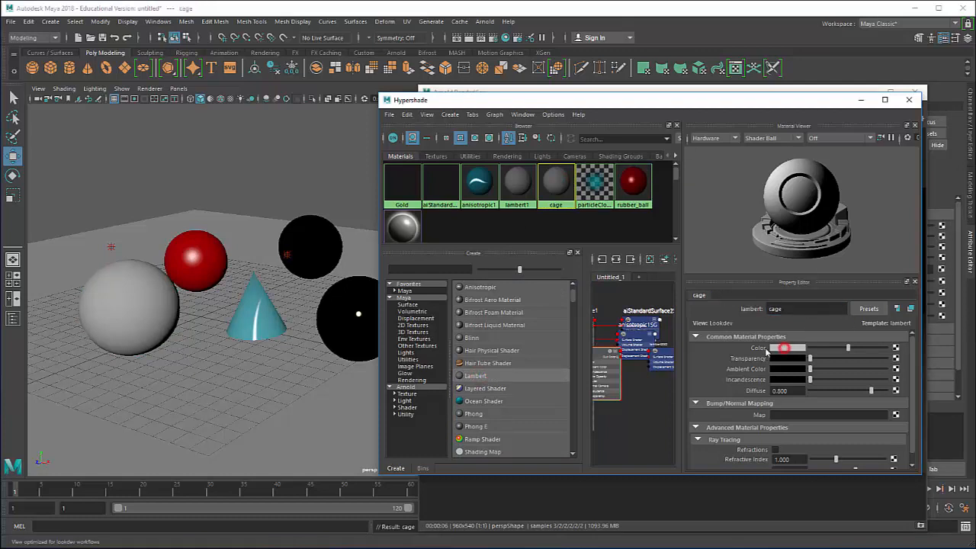
# - Set the cage material's color to a bright golden yellow
pyautogui.click(783, 348)
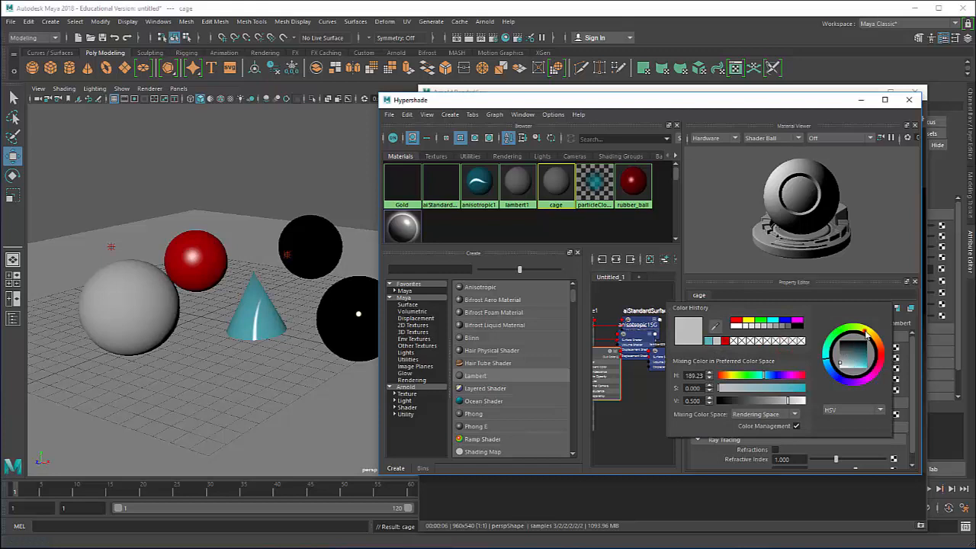
pyautogui.moveTo(863, 360)
pyautogui.mouseDown()
pyautogui.moveTo(868, 354)
pyautogui.moveTo(867, 364)
pyautogui.mouseUp()
pyautogui.moveTo(797, 401); pyautogui.dragTo(803, 401)
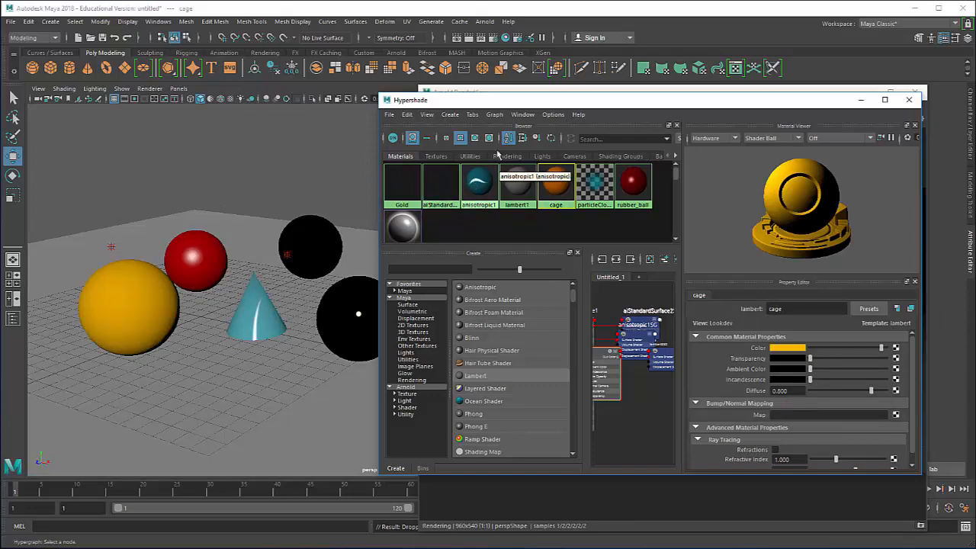
# - Map the cage material's color to a File texture using nicolascage-faceoff-crazy.jpg from the Desktop
pyautogui.moveTo(514, 103); pyautogui.dragTo(429, 103)
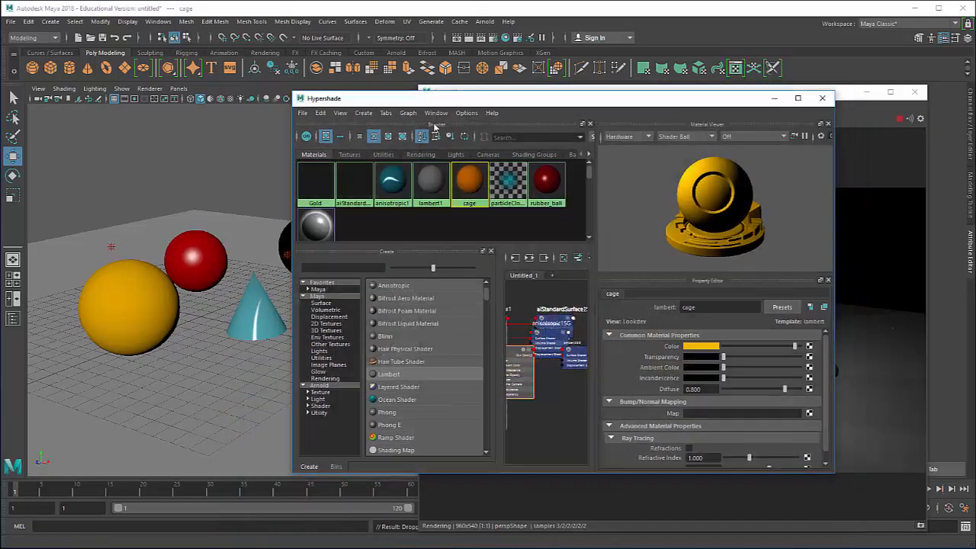
pyautogui.click(810, 347)
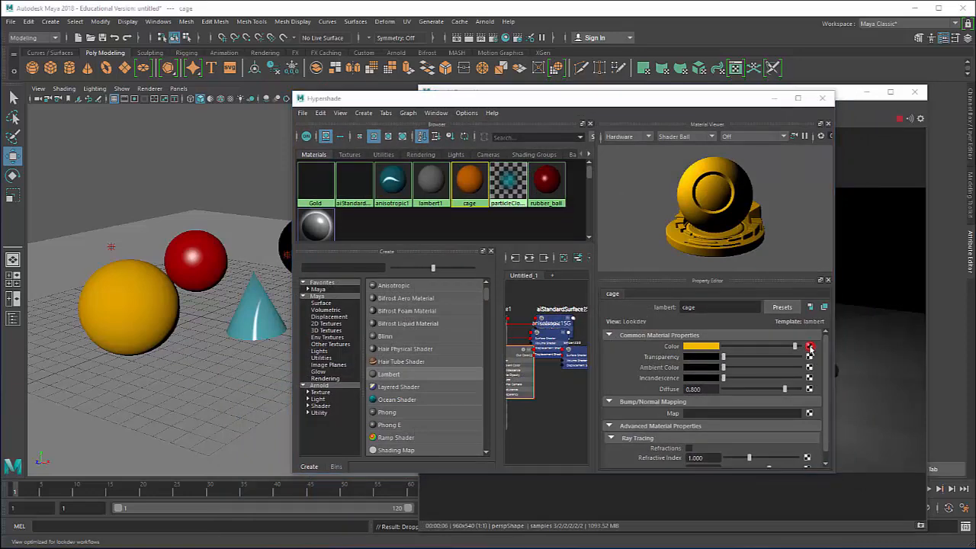
pyautogui.moveTo(408, 192); pyautogui.dragTo(474, 97)
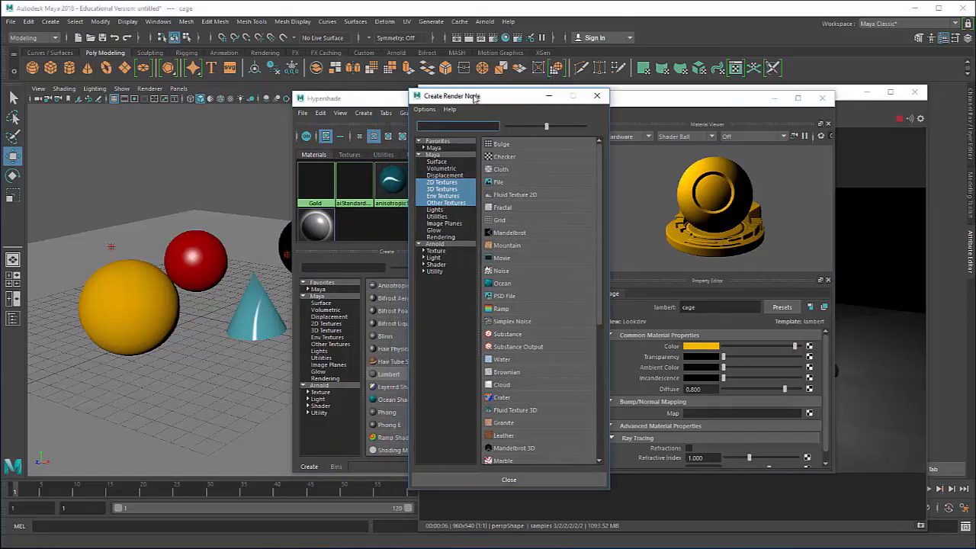
pyautogui.click(499, 182)
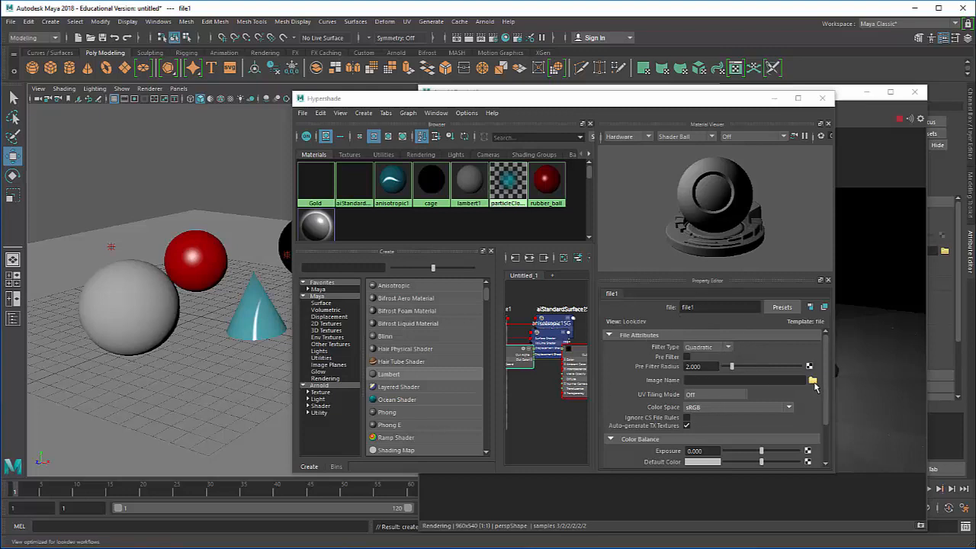
pyautogui.click(813, 381)
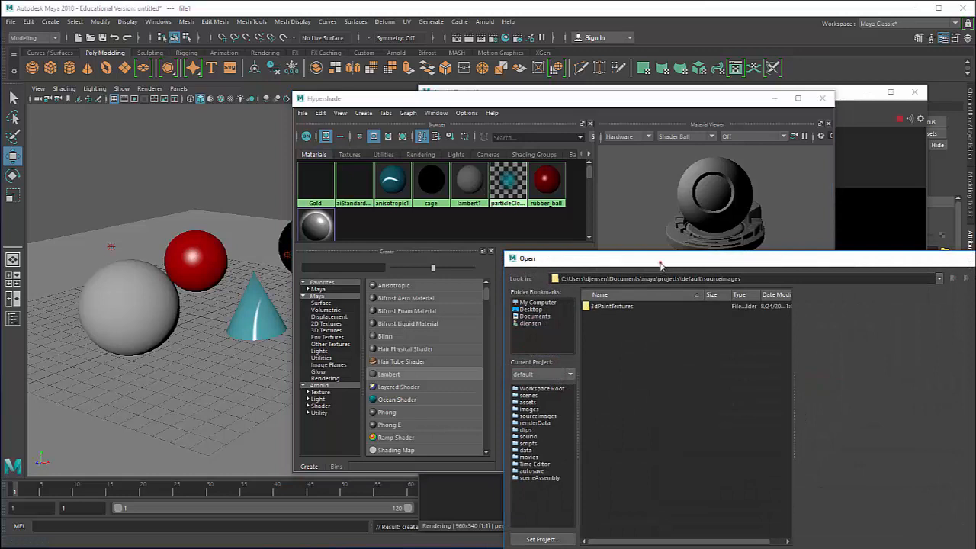
pyautogui.click(456, 251)
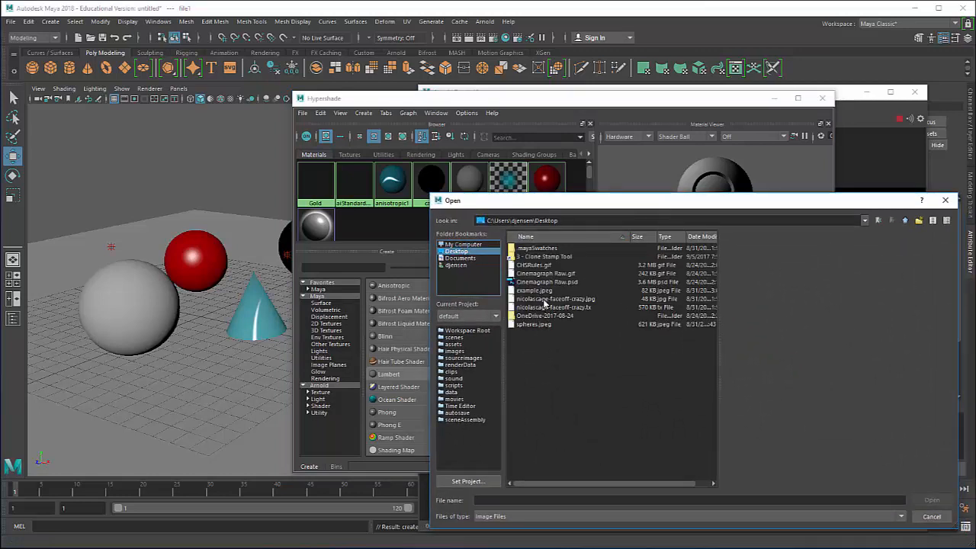
pyautogui.click(547, 299)
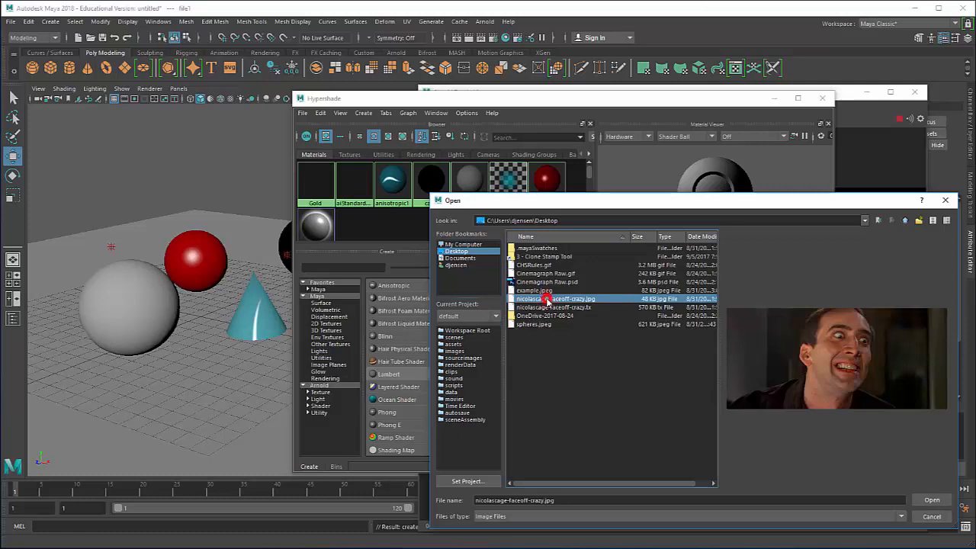
pyautogui.doubleClick(547, 298)
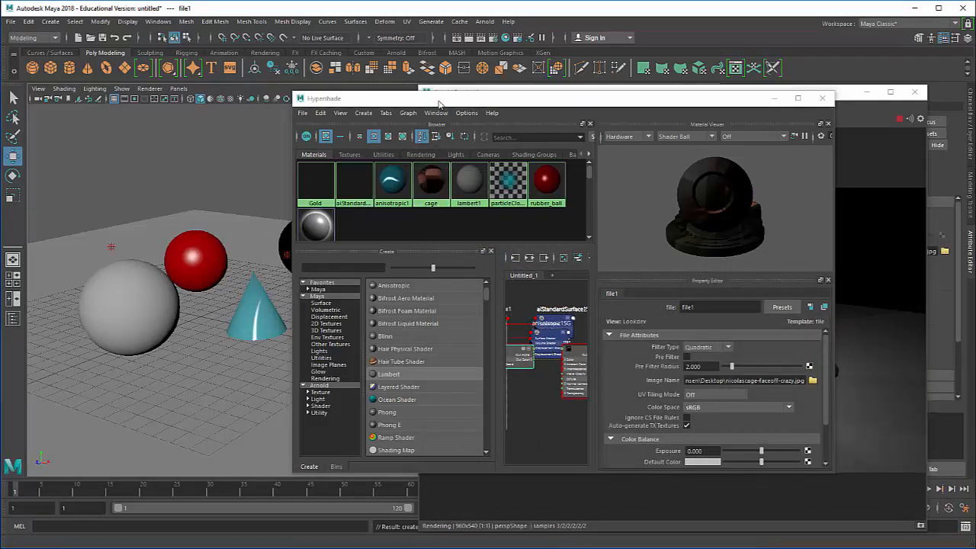
# - Uncover the scene and render windows and examine from several sides how the image wraps around the textured sphere
pyautogui.moveTo(442, 98)
pyautogui.mouseDown()
pyautogui.moveTo(286, 174)
pyautogui.moveTo(559, 422)
pyautogui.moveTo(565, 416)
pyautogui.mouseUp()
pyautogui.keyDown('alt'); pyautogui.moveTo(309, 344); pyautogui.dragTo(179, 339); pyautogui.keyUp('alt')
pyautogui.keyDown('alt'); pyautogui.moveTo(344, 296); pyautogui.dragTo(179, 298); pyautogui.keyUp('alt')
pyautogui.keyDown('alt'); pyautogui.moveTo(438, 298); pyautogui.dragTo(377, 303); pyautogui.keyUp('alt')
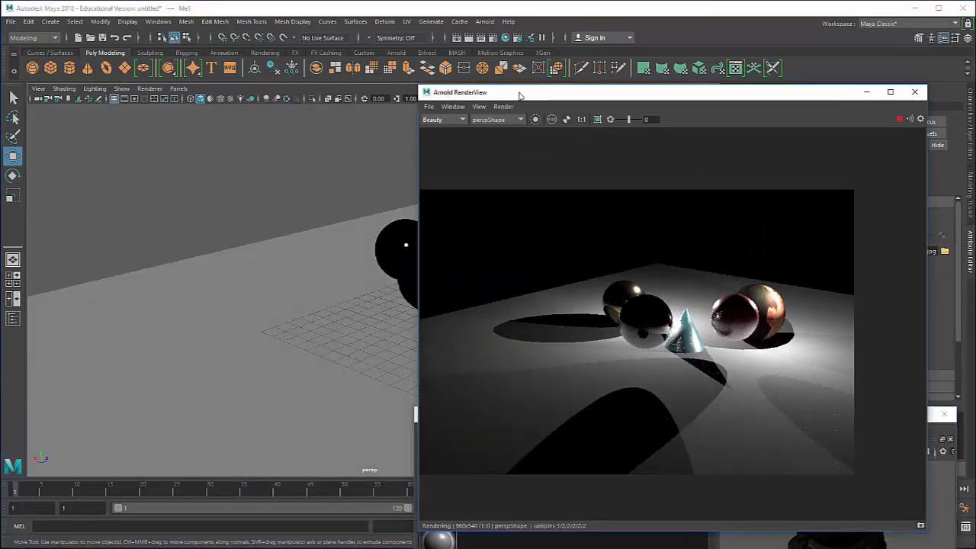
pyautogui.moveTo(522, 89); pyautogui.dragTo(563, 85)
pyautogui.keyDown('alt'); pyautogui.moveTo(375, 260); pyautogui.dragTo(241, 279); pyautogui.keyUp('alt')
pyautogui.scroll(2, 324, 313)
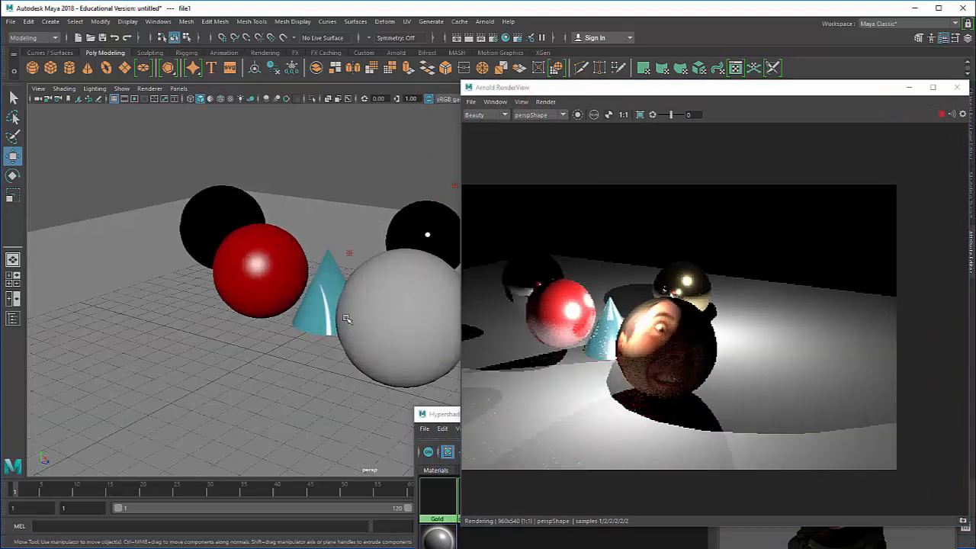
pyautogui.scroll(-2, 352, 321)
pyautogui.moveTo(439, 423); pyautogui.dragTo(349, 424)
# - Rotate the textured sphere about its vertical axis to turn the face, checking it in the live render
pyautogui.click(396, 336)
pyautogui.press('e')
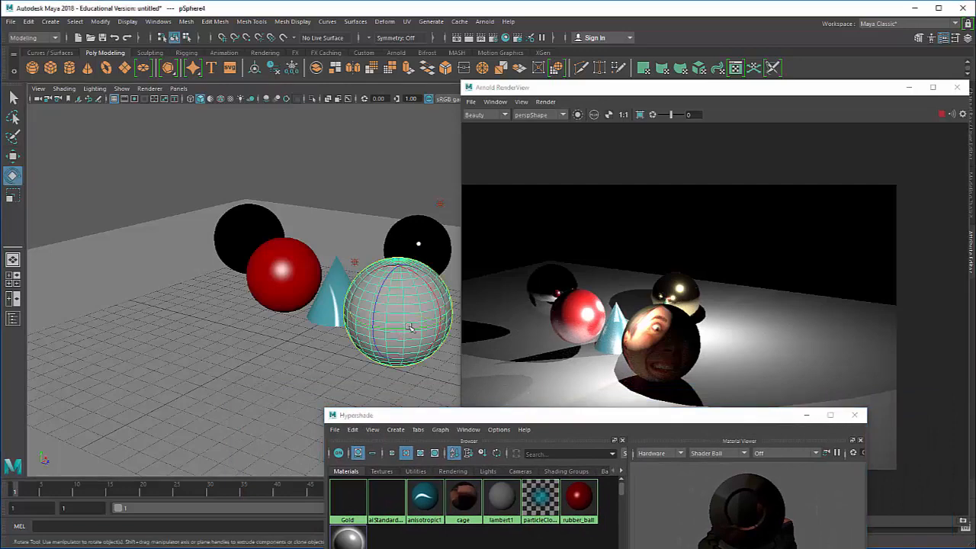
pyautogui.moveTo(396, 330); pyautogui.dragTo(436, 343)
pyautogui.keyDown('alt'); pyautogui.moveTo(373, 344); pyautogui.dragTo(202, 268); pyautogui.keyUp('alt')
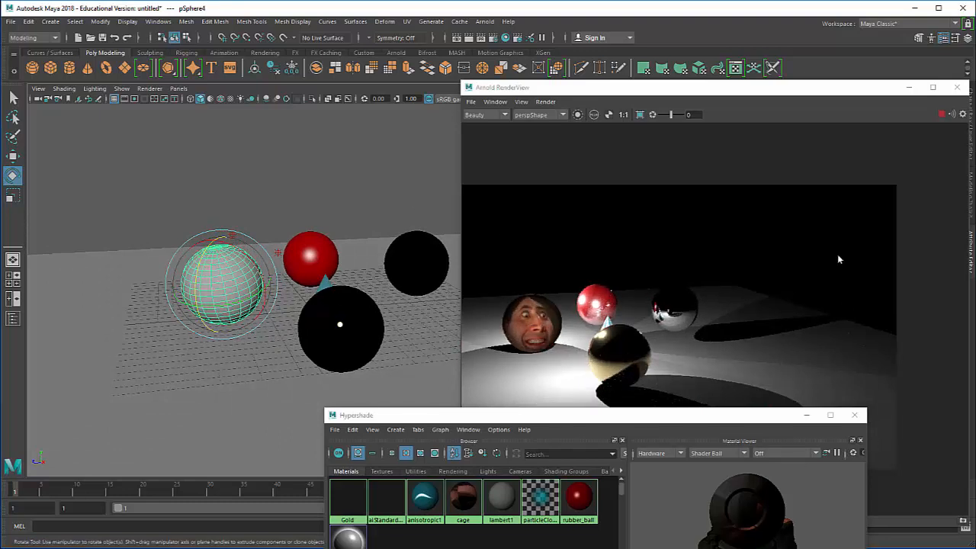
# - Close the Hypershade and display textures in the viewport, checking the face on the sphere up close
pyautogui.moveTo(750, 419); pyautogui.dragTo(705, 402)
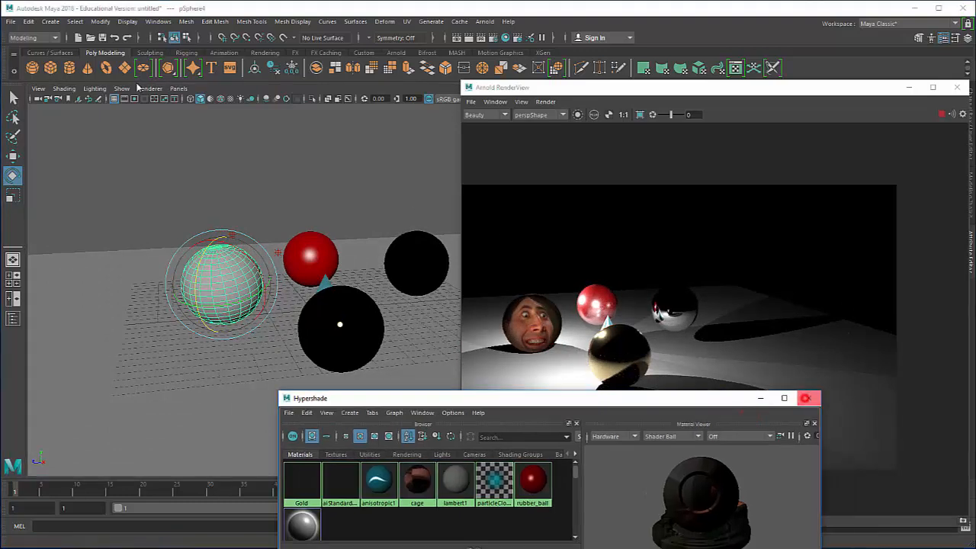
pyautogui.click(805, 397)
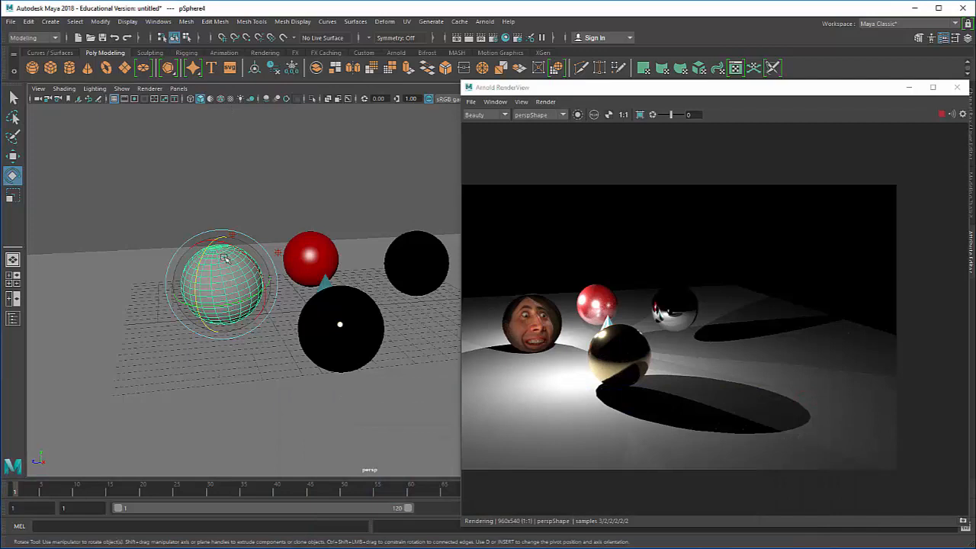
pyautogui.press('6')
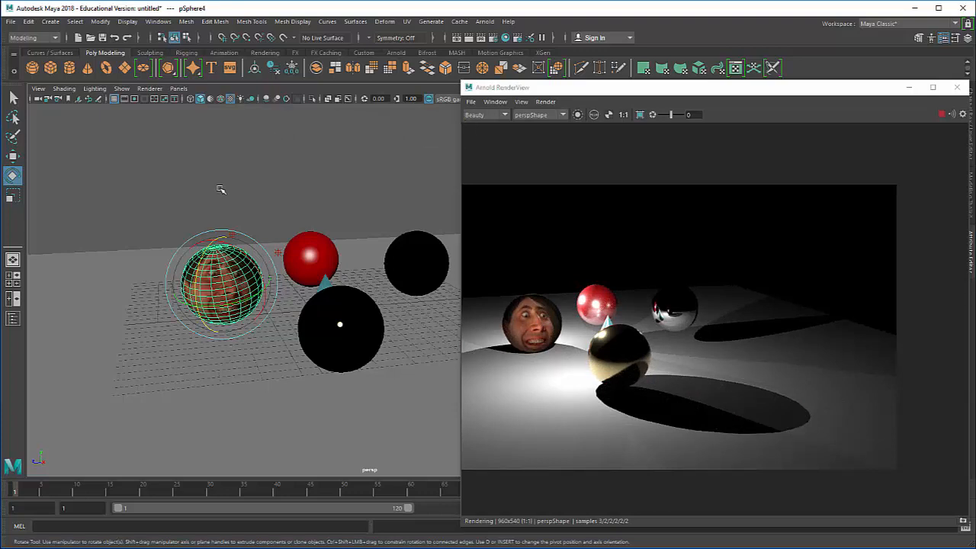
pyautogui.scroll(5, 265, 214)
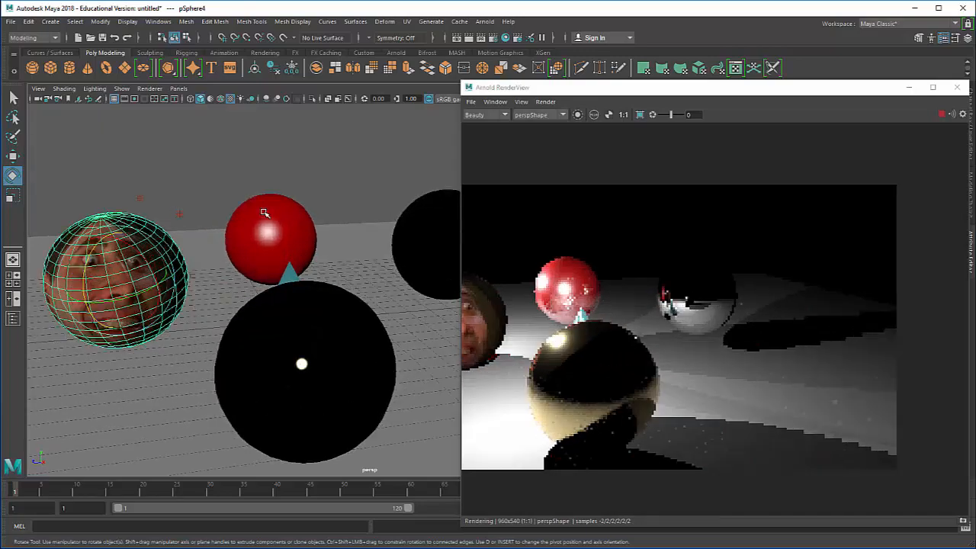
pyautogui.keyDown('alt'); pyautogui.moveTo(217, 230); pyautogui.dragTo(303, 219, button='middle'); pyautogui.keyUp('alt')
pyautogui.keyDown('alt'); pyautogui.moveTo(214, 266); pyautogui.dragTo(250, 265); pyautogui.keyUp('alt')
pyautogui.scroll(-2, 286, 270)
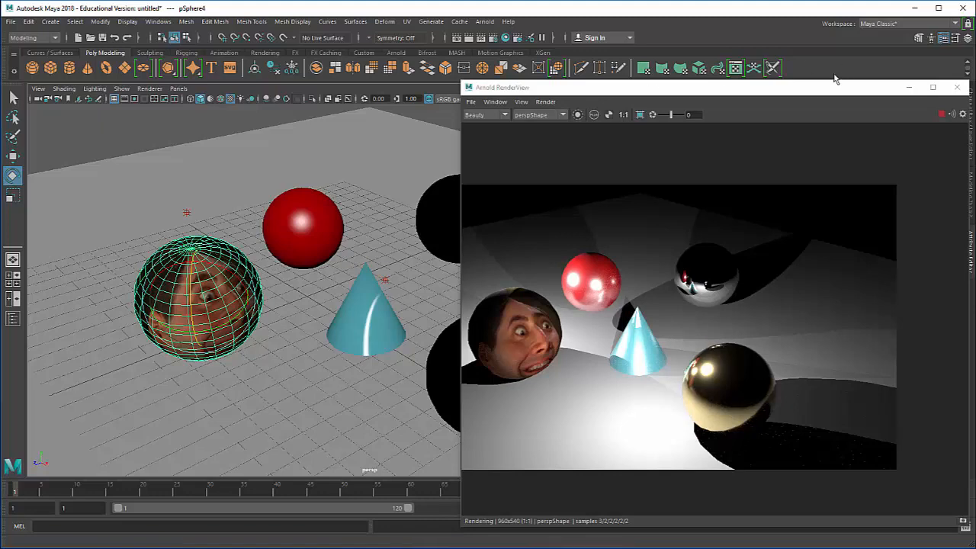
# - Delete both point lights above the objects
pyautogui.moveTo(809, 92); pyautogui.dragTo(660, 96)
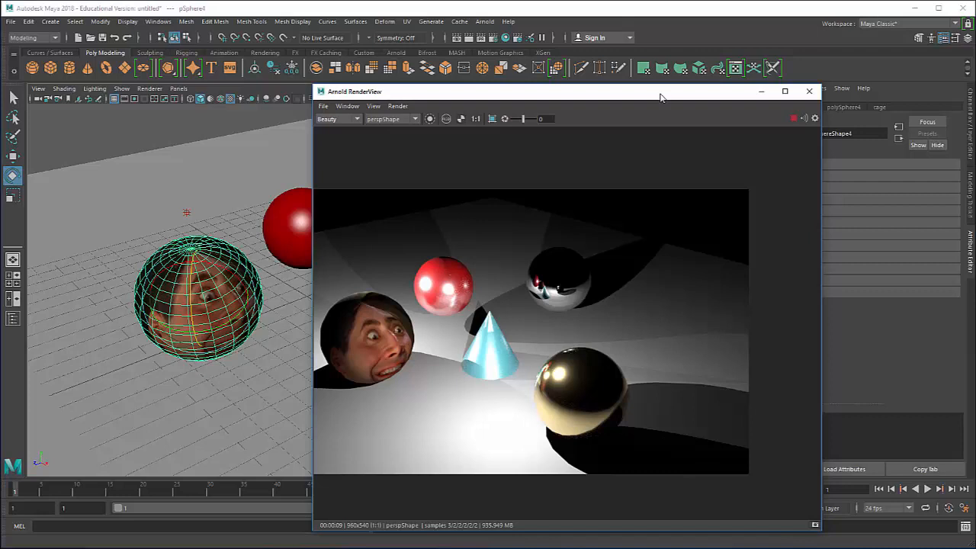
pyautogui.click(188, 212)
pyautogui.keyDown('alt'); pyautogui.moveTo(200, 218); pyautogui.dragTo(185, 205); pyautogui.keyUp('alt')
pyautogui.click(208, 210)
pyautogui.click(209, 212)
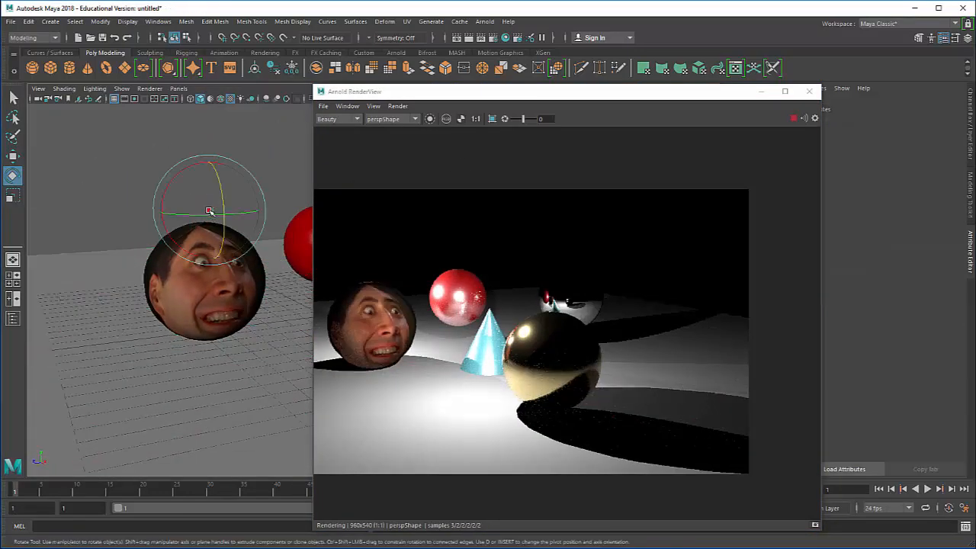
pyautogui.click(254, 226)
pyautogui.keyDown('alt'); pyautogui.moveTo(239, 227); pyautogui.dragTo(297, 233); pyautogui.keyUp('alt')
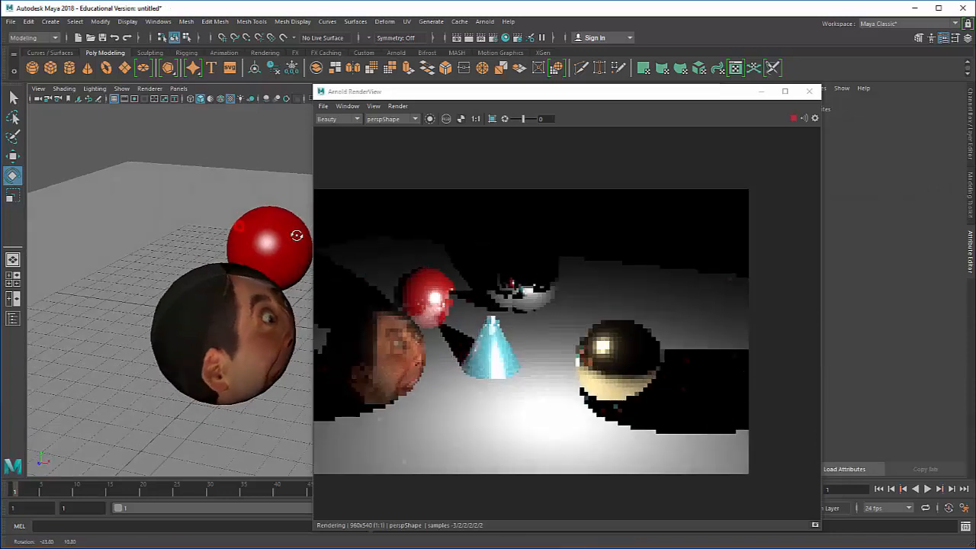
pyautogui.keyDown('alt'); pyautogui.moveTo(296, 233); pyautogui.dragTo(77, 213, button='middle'); pyautogui.keyUp('alt')
pyautogui.click(282, 225)
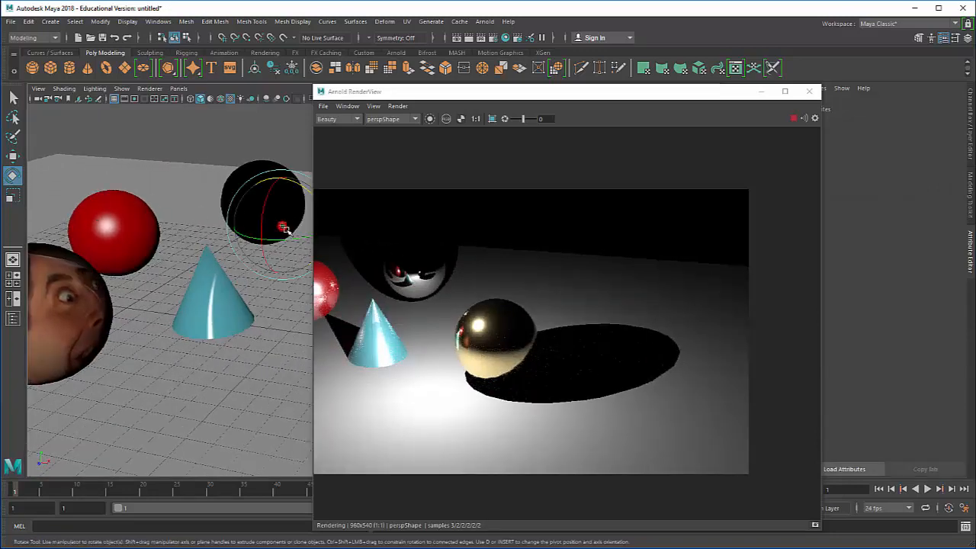
pyautogui.press('Delete')
pyautogui.scroll(-3, 245, 210)
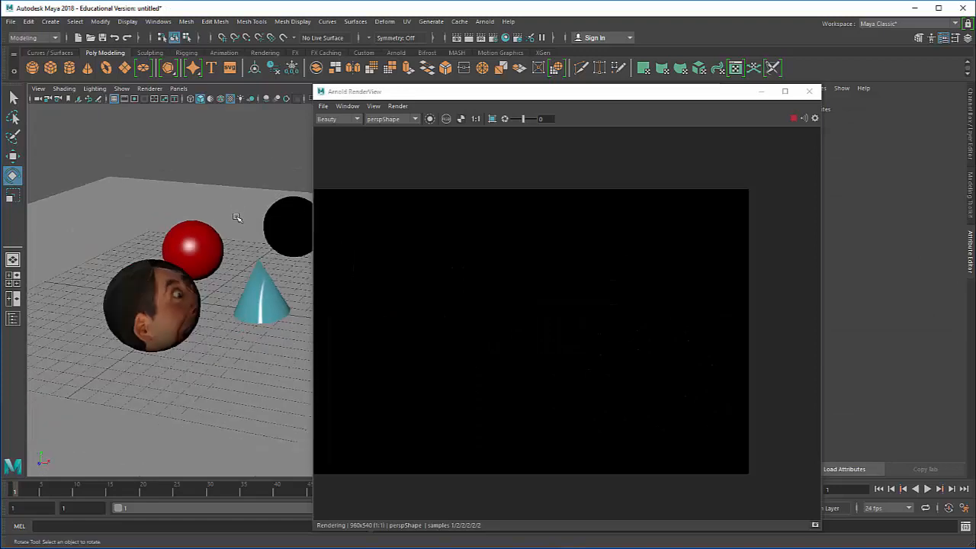
# - Add an Arnold Physical Sky light to the scene
pyautogui.keyDown('alt'); pyautogui.moveTo(231, 222); pyautogui.dragTo(294, 150); pyautogui.keyUp('alt')
pyautogui.click(485, 22)
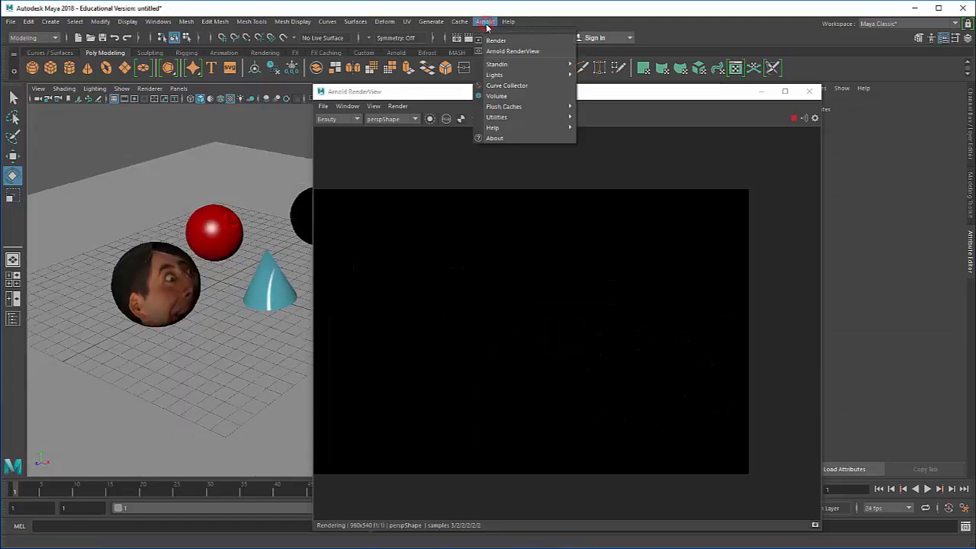
pyautogui.moveTo(505, 75)
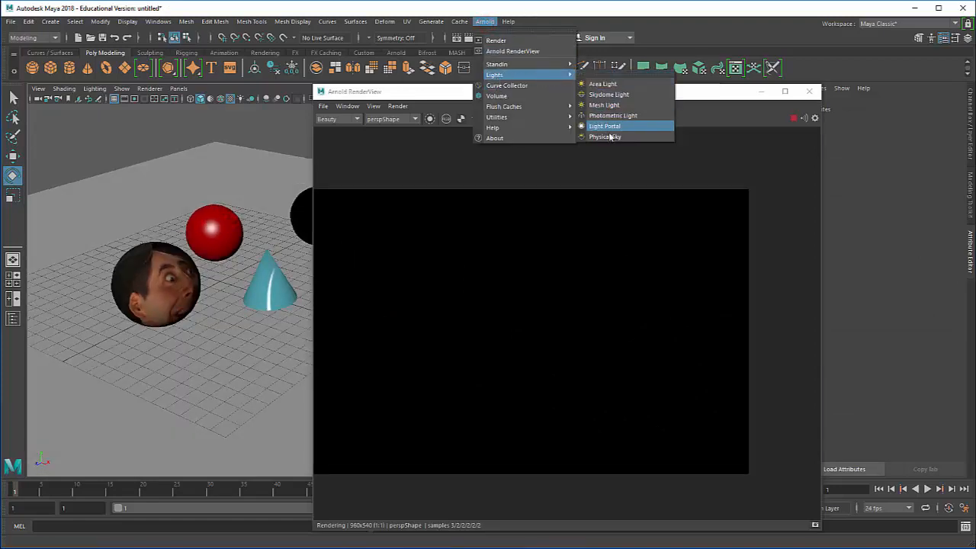
pyautogui.click(609, 135)
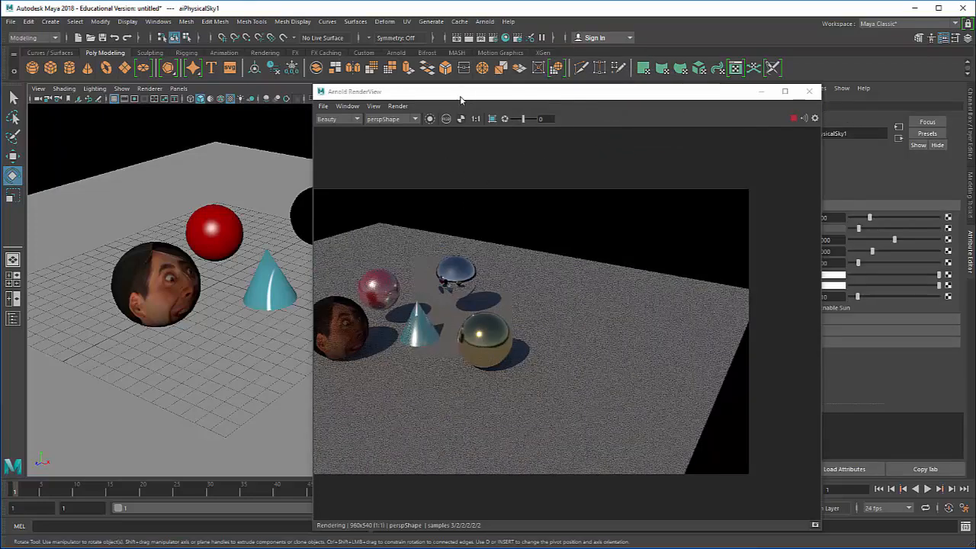
# - Examine the physical sky's lighting and reflections on the objects in the live render from different distances and angles
pyautogui.moveTo(460, 99); pyautogui.dragTo(622, 161)
pyautogui.scroll(-10, 290, 210)
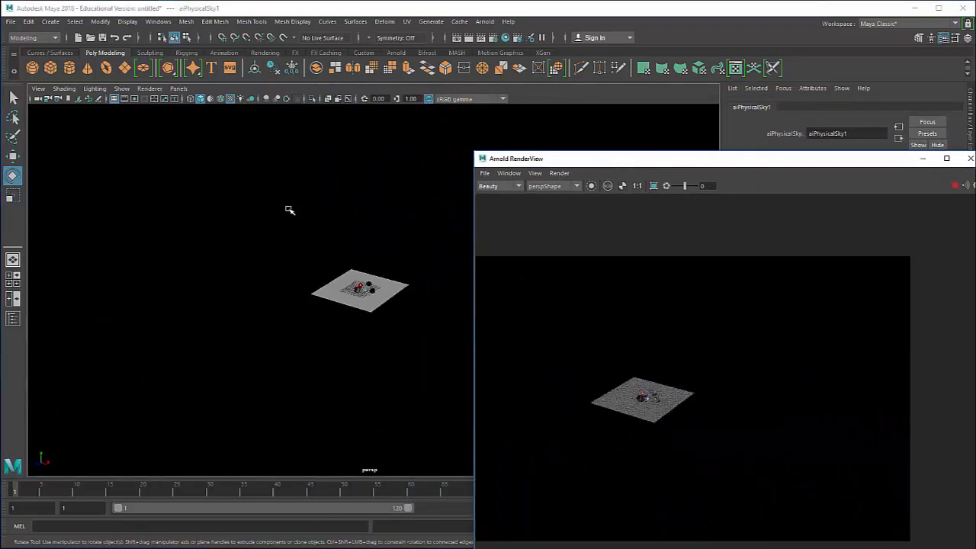
pyautogui.scroll(-5, 290, 209)
pyautogui.scroll(15, 344, 291)
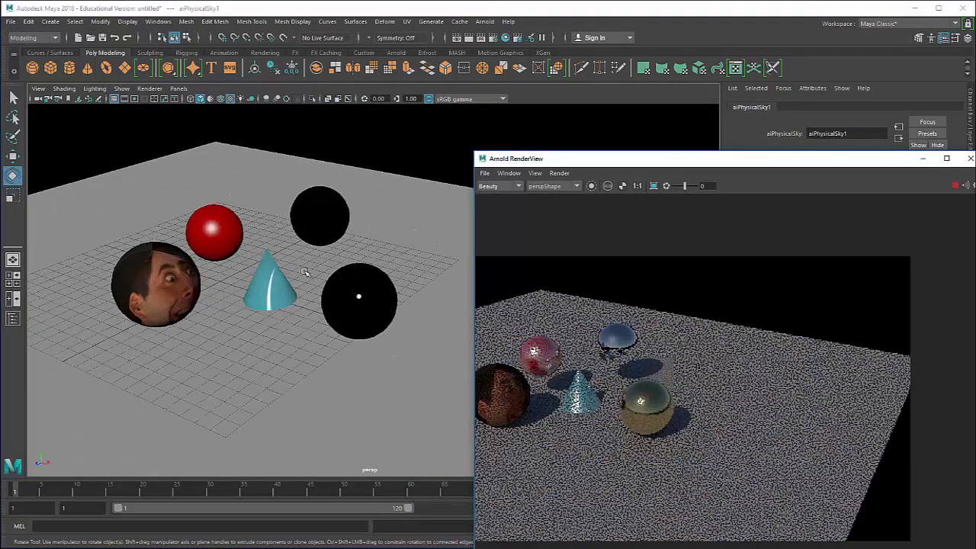
pyautogui.keyDown('alt'); pyautogui.moveTo(302, 284); pyautogui.dragTo(325, 302, button='middle'); pyautogui.keyUp('alt')
pyautogui.keyDown('alt'); pyautogui.moveTo(324, 302); pyautogui.dragTo(324, 282); pyautogui.keyUp('alt')
pyautogui.scroll(4, 327, 282)
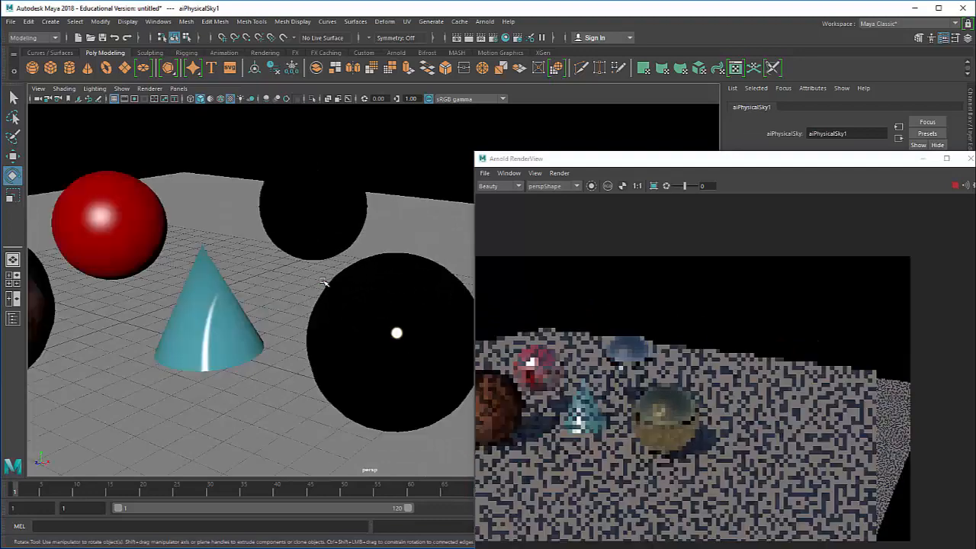
pyautogui.scroll(-3, 331, 290)
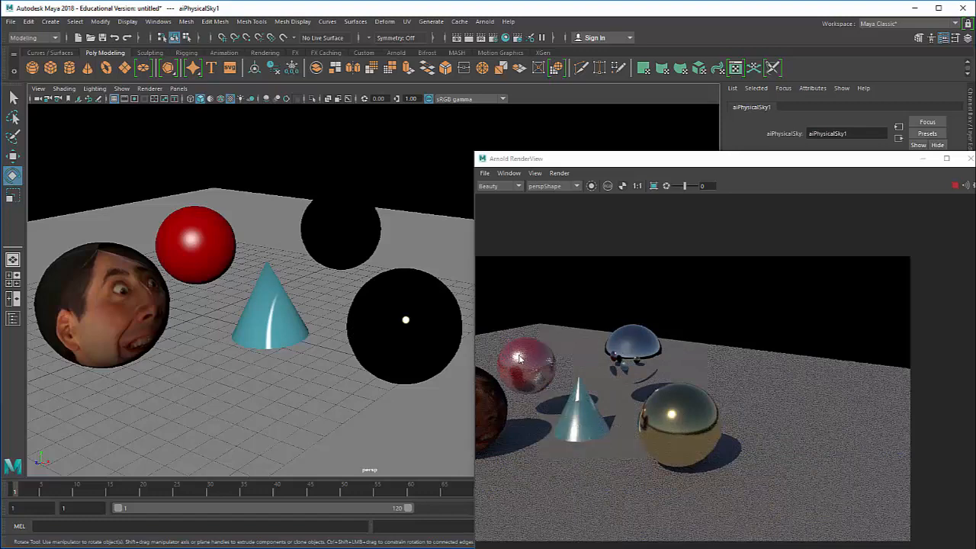
# - Uncover the physical sky attributes behind the render view and try sun elevations of 90 and 9.217
pyautogui.moveTo(668, 158); pyautogui.dragTo(370, 86)
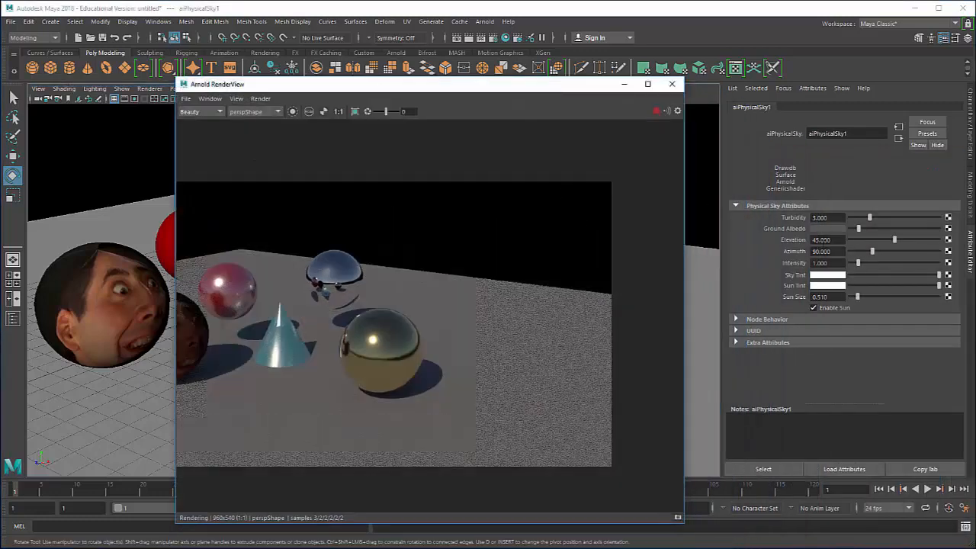
pyautogui.moveTo(893, 241); pyautogui.dragTo(942, 239)
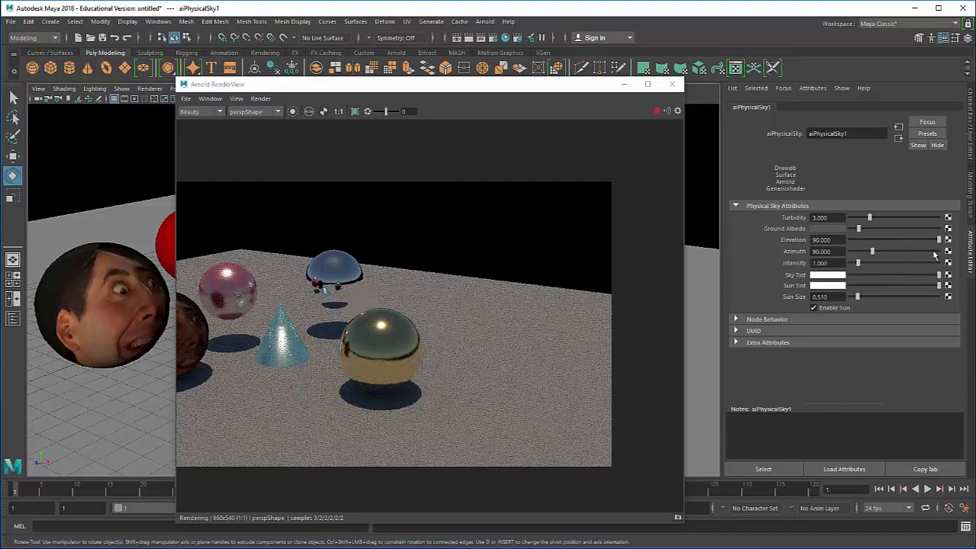
pyautogui.moveTo(940, 239); pyautogui.dragTo(840, 245)
pyautogui.keyDown('alt'); pyautogui.moveTo(175, 324); pyautogui.dragTo(123, 331); pyautogui.keyUp('alt')
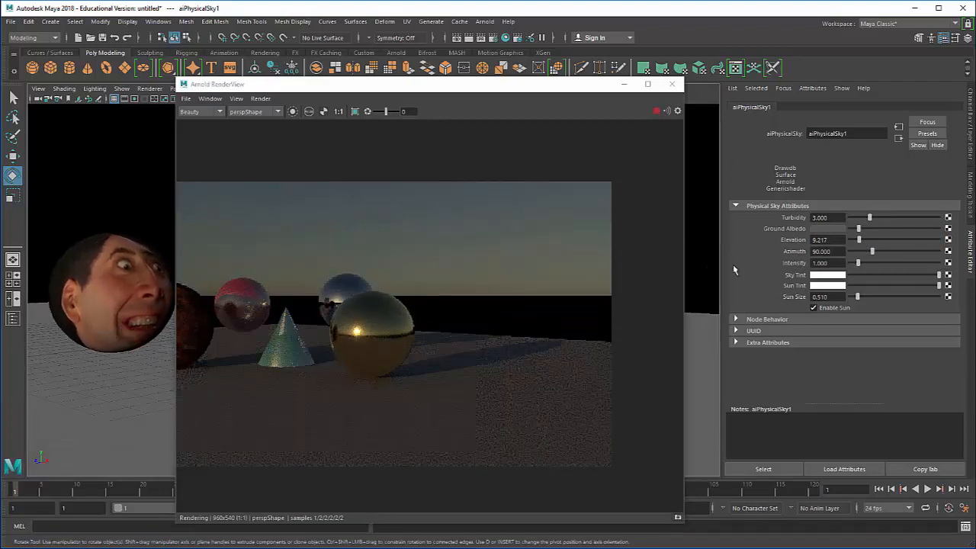
# - Set the physical sky's elevation to about 23.855, azimuth to about 284.096 and intensity to about 2.307
pyautogui.moveTo(860, 241); pyautogui.dragTo(896, 251)
pyautogui.keyDown('alt'); pyautogui.moveTo(52, 352); pyautogui.dragTo(174, 369, button='middle'); pyautogui.keyUp('alt')
pyautogui.moveTo(858, 262); pyautogui.dragTo(870, 265)
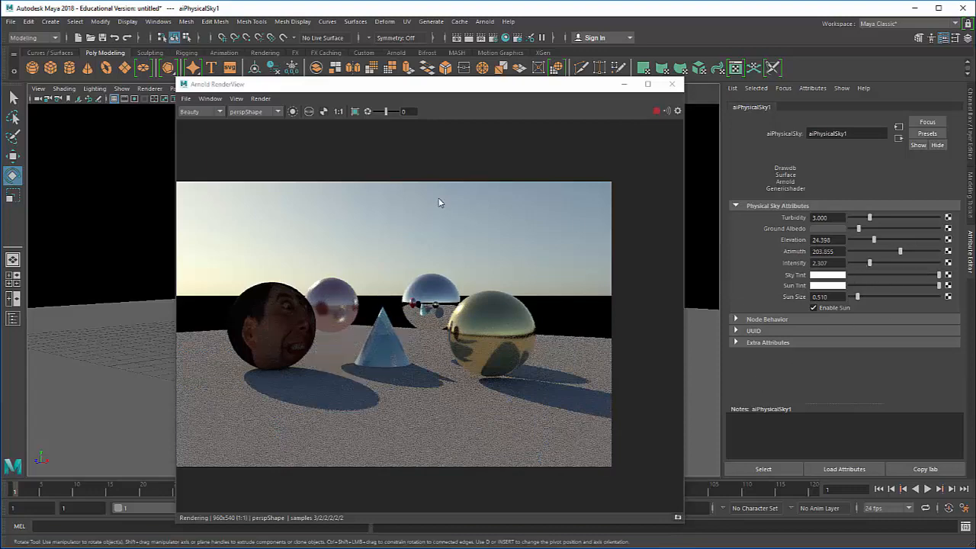
pyautogui.keyDown('alt'); pyautogui.moveTo(133, 304); pyautogui.dragTo(120, 306); pyautogui.keyUp('alt')
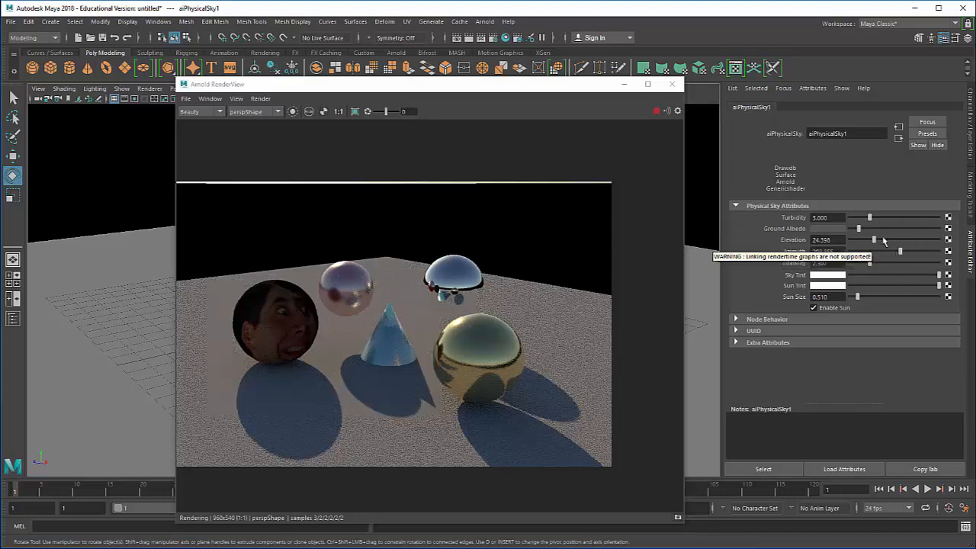
pyautogui.moveTo(874, 240); pyautogui.dragTo(915, 252)
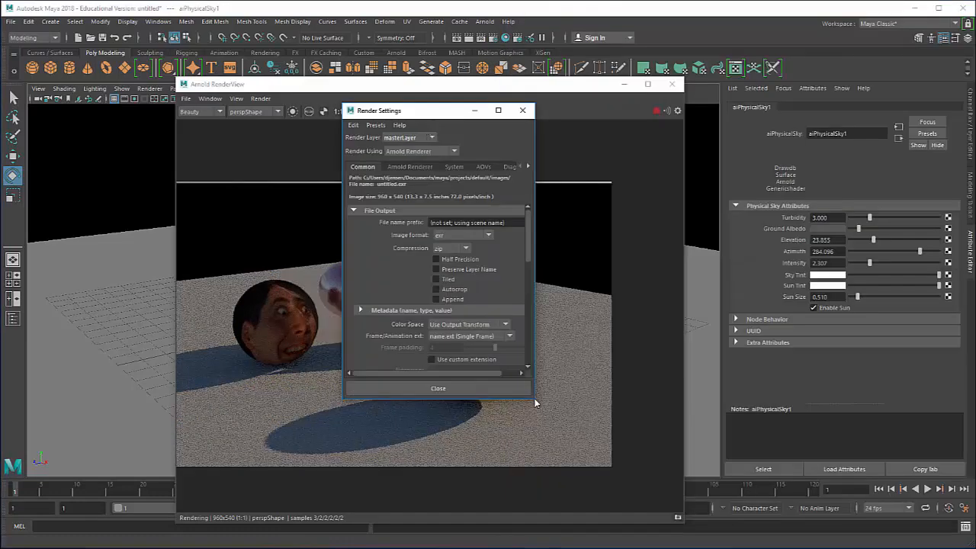
# - Enlarge the Render Settings window, review the Arnold Renderer sampling settings and close the window
pyautogui.moveTo(536, 397); pyautogui.dragTo(682, 494)
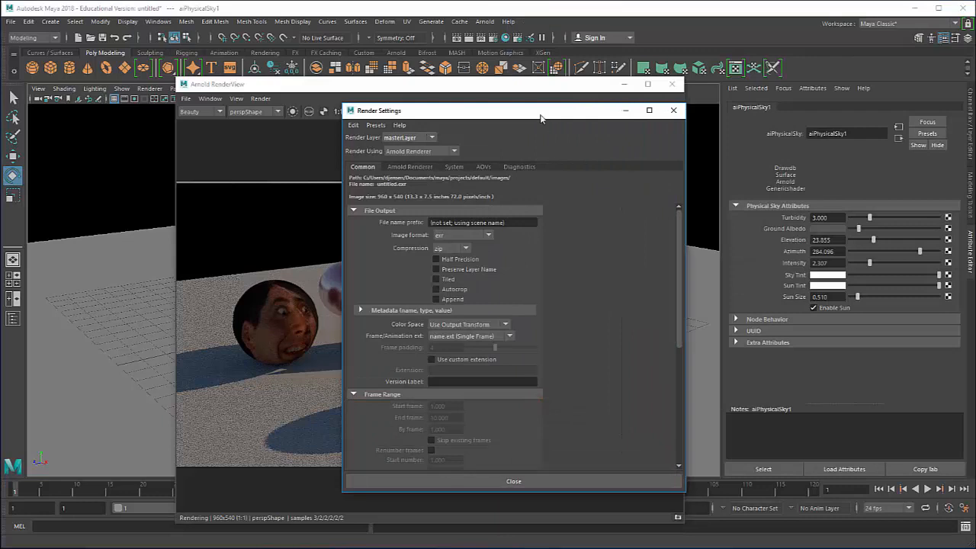
pyautogui.moveTo(540, 113); pyautogui.dragTo(541, 98)
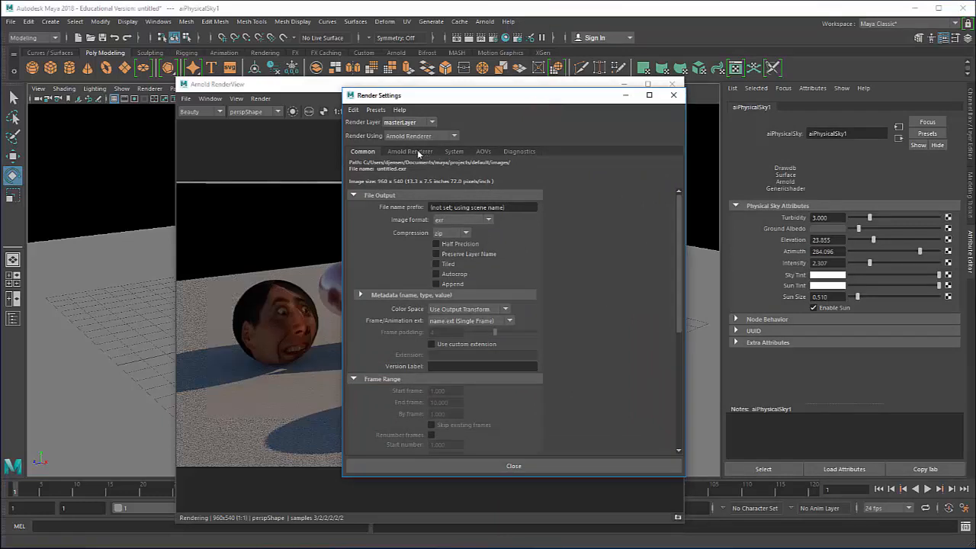
pyautogui.click(411, 152)
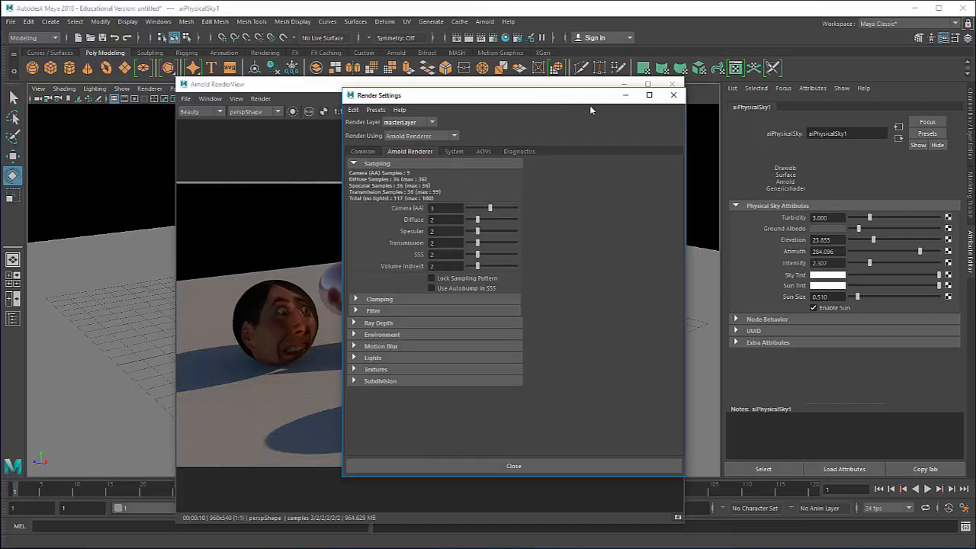
pyautogui.click(673, 96)
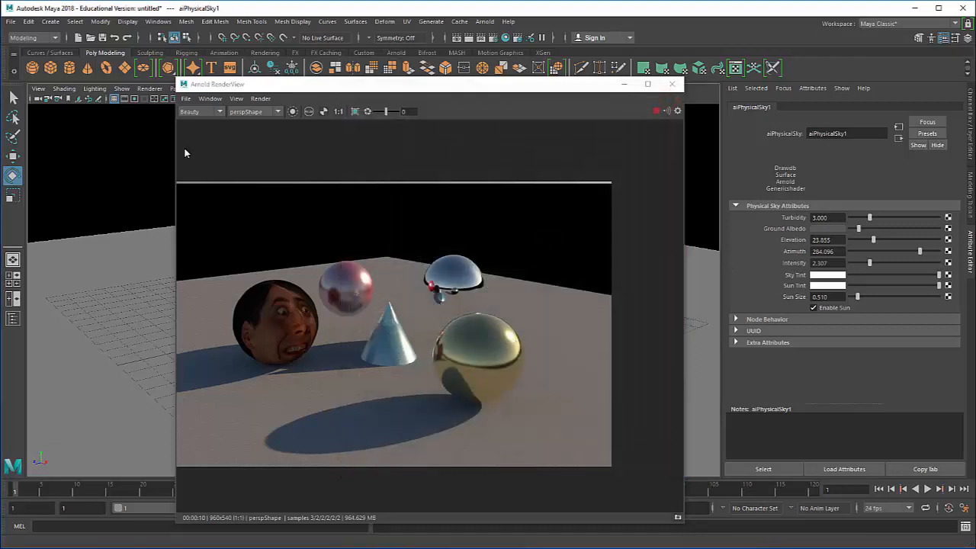
# - Save the rendered image to the Desktop as cage.jpg
pyautogui.click(186, 98)
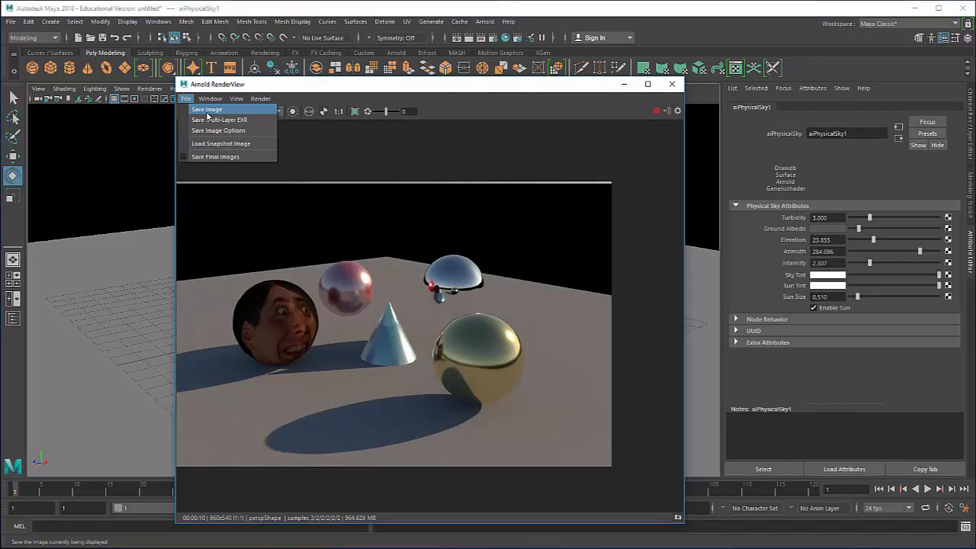
pyautogui.click(194, 112)
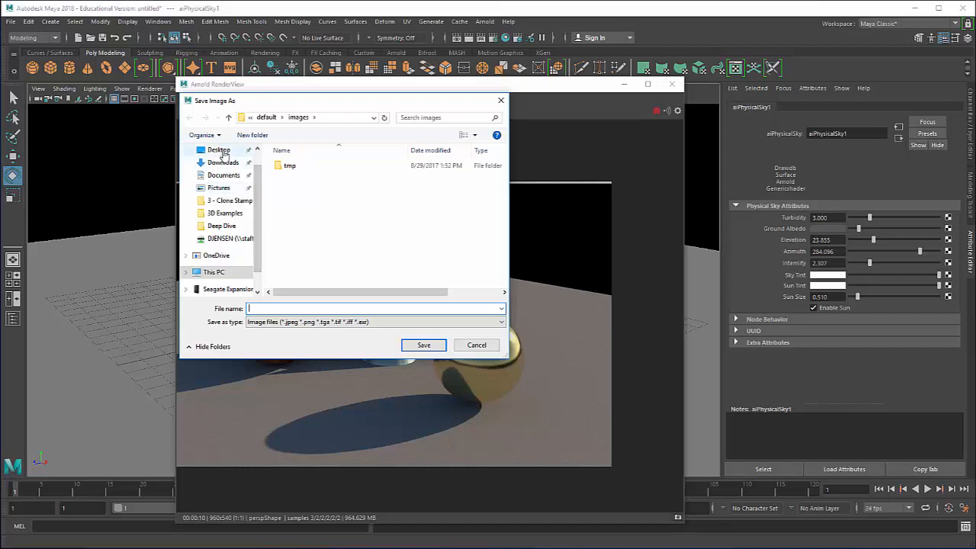
pyautogui.click(220, 150)
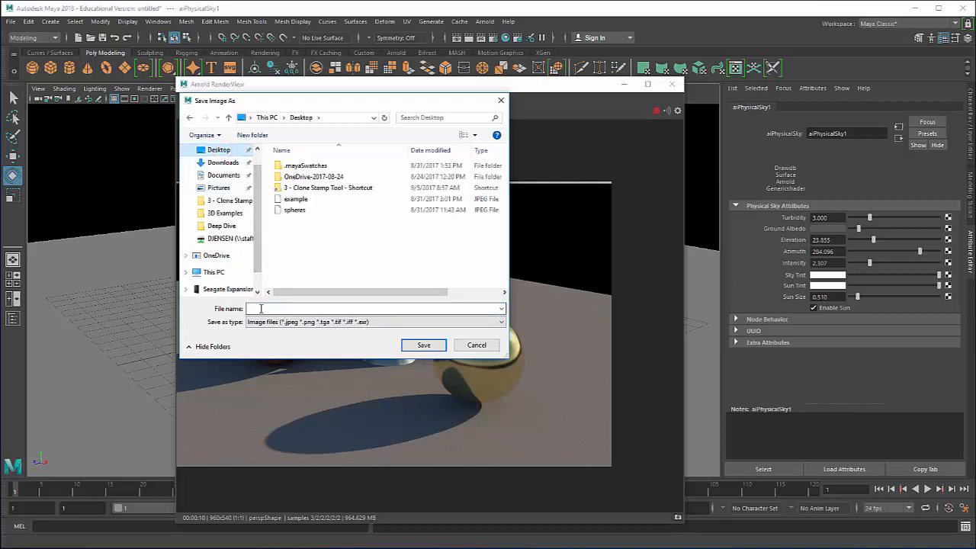
pyautogui.click(260, 308)
pyautogui.write('cage.jpg')
pyautogui.press('Return')
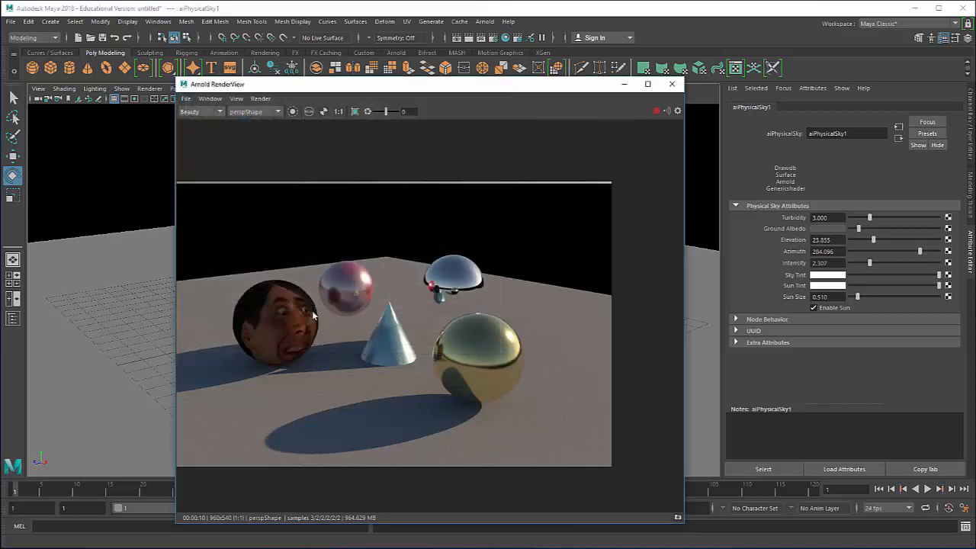